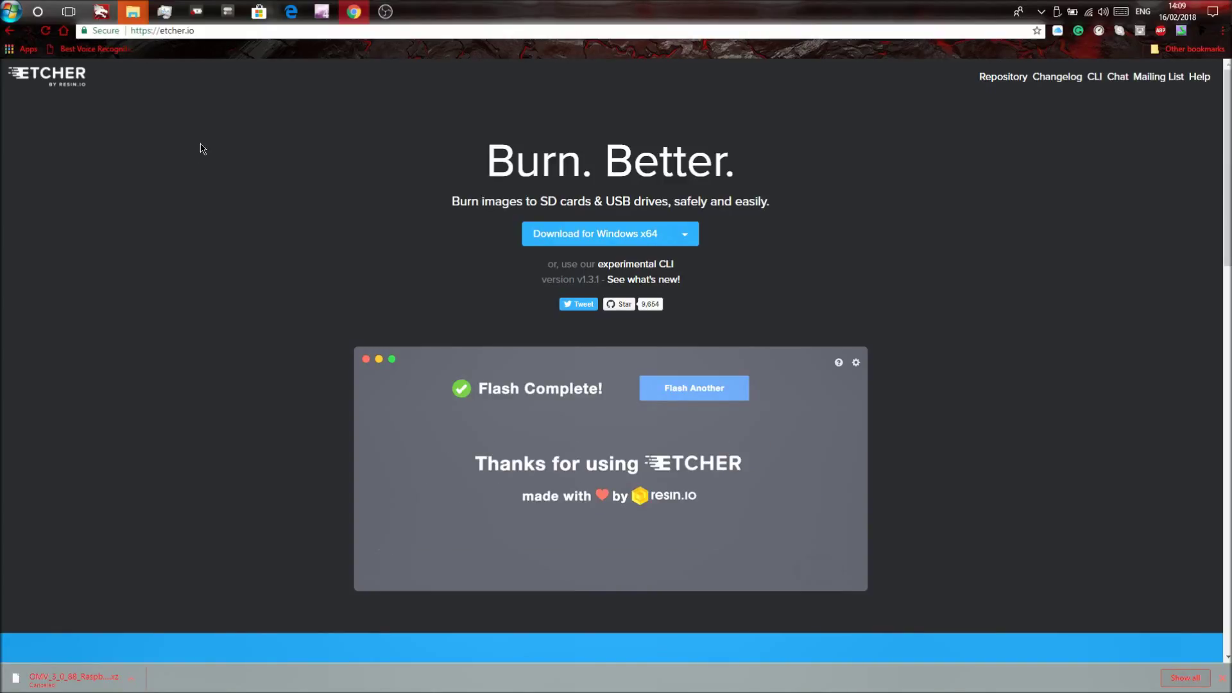
Open the openmediavault control panel at 192.168.0.40 in a new browser tab
click(269, 12)
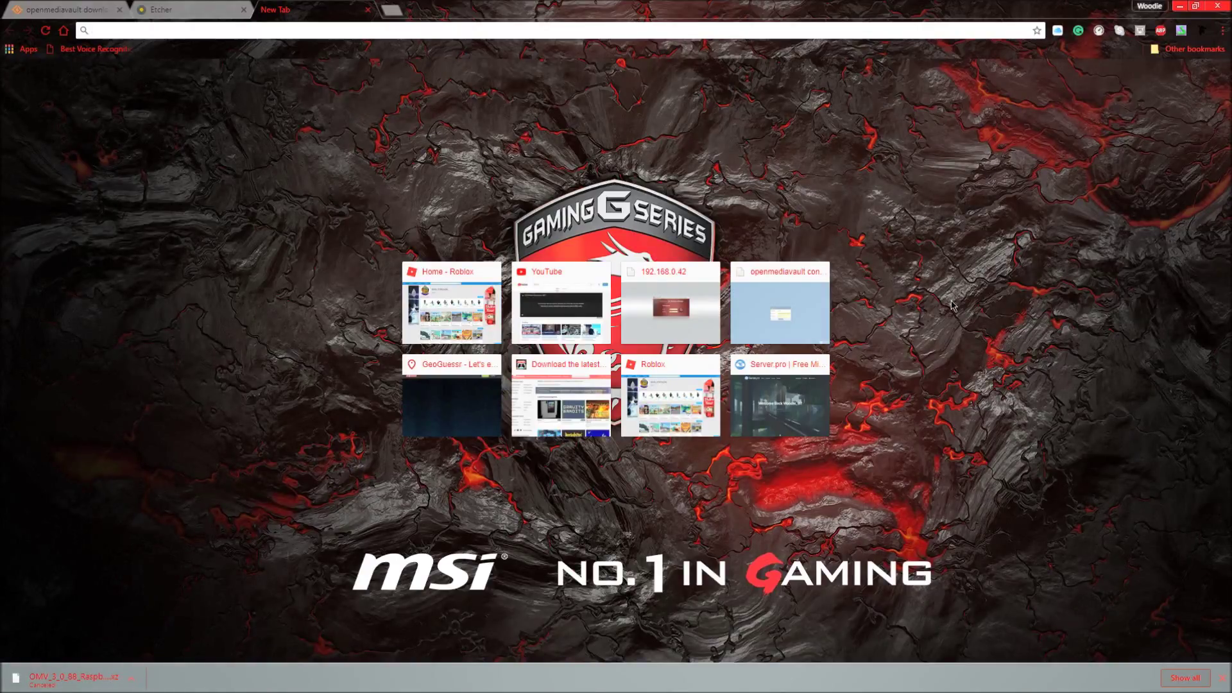
text(192.168)
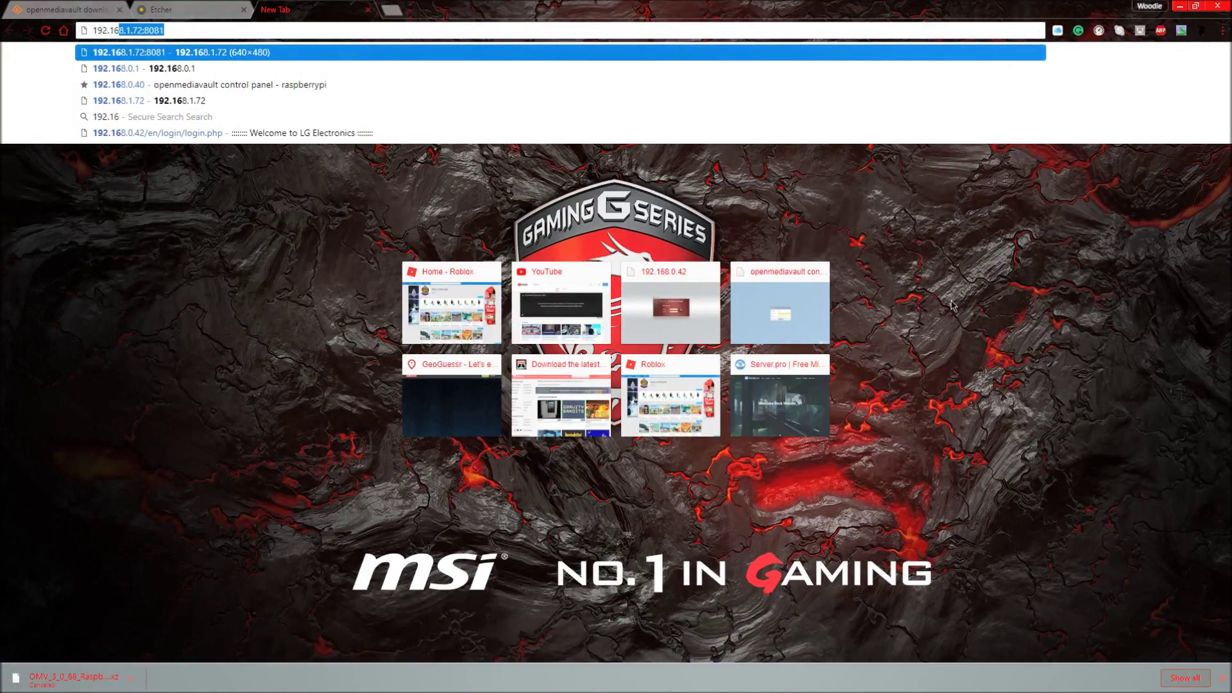
text(.0.40)
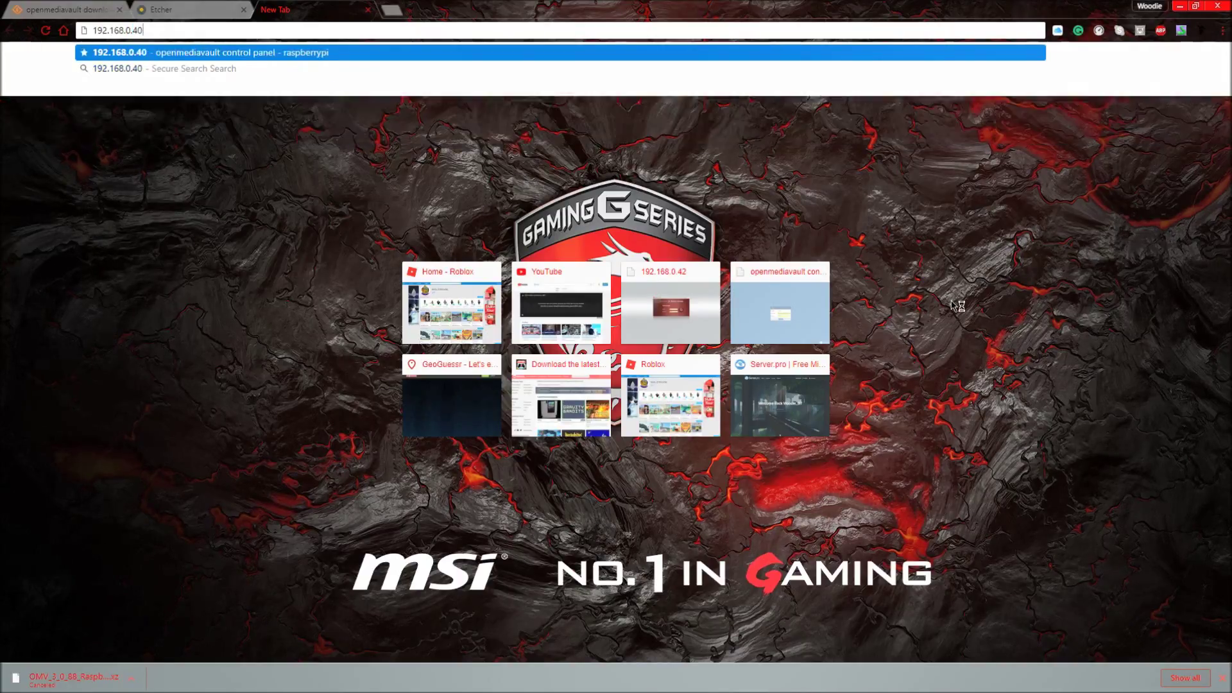
key(Return)
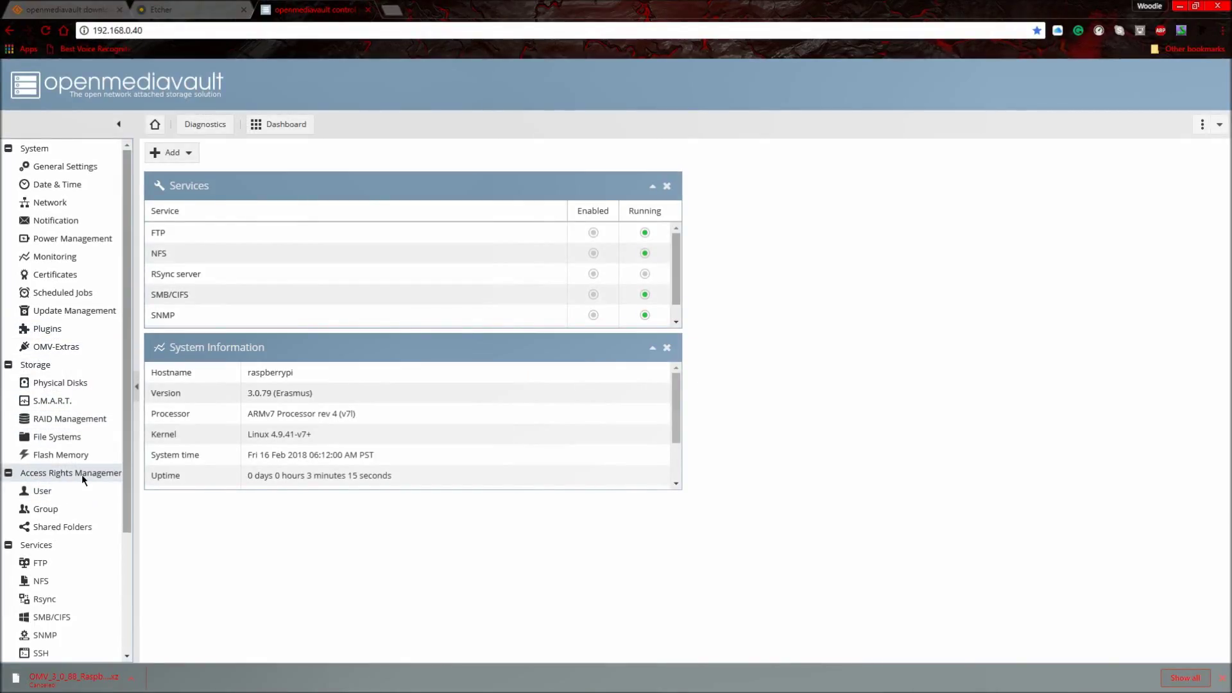
Start adding a new user under Access Rights Management and name it pi
click(52, 497)
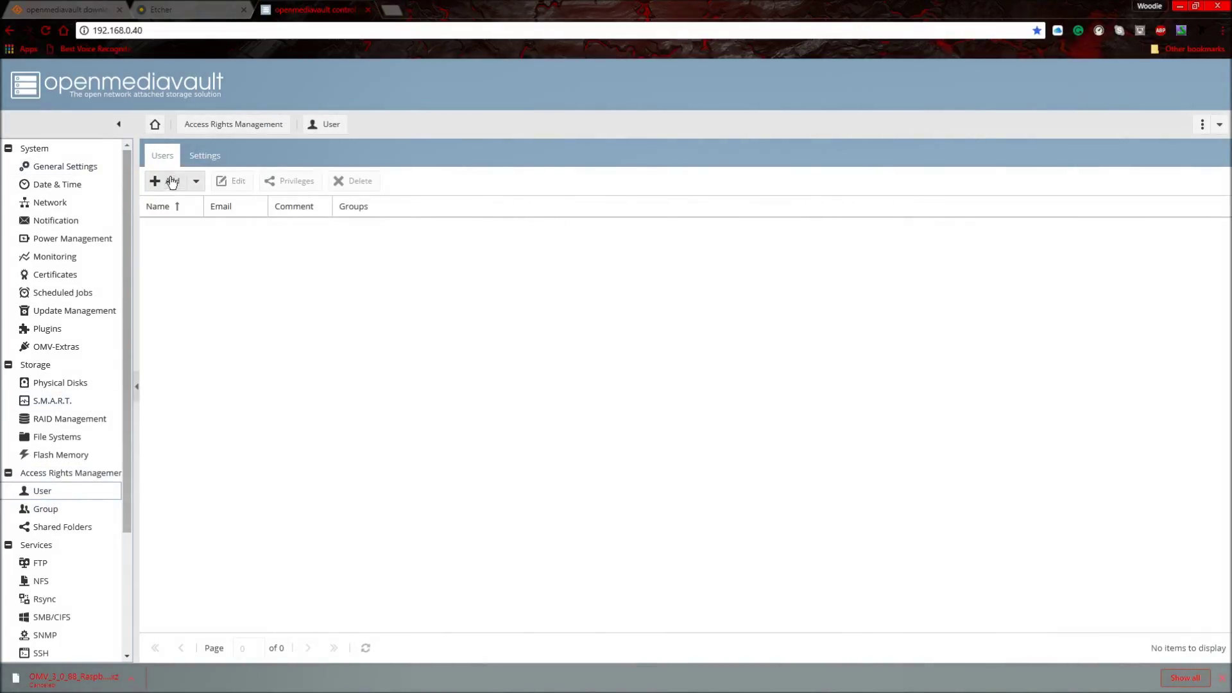
click(169, 180)
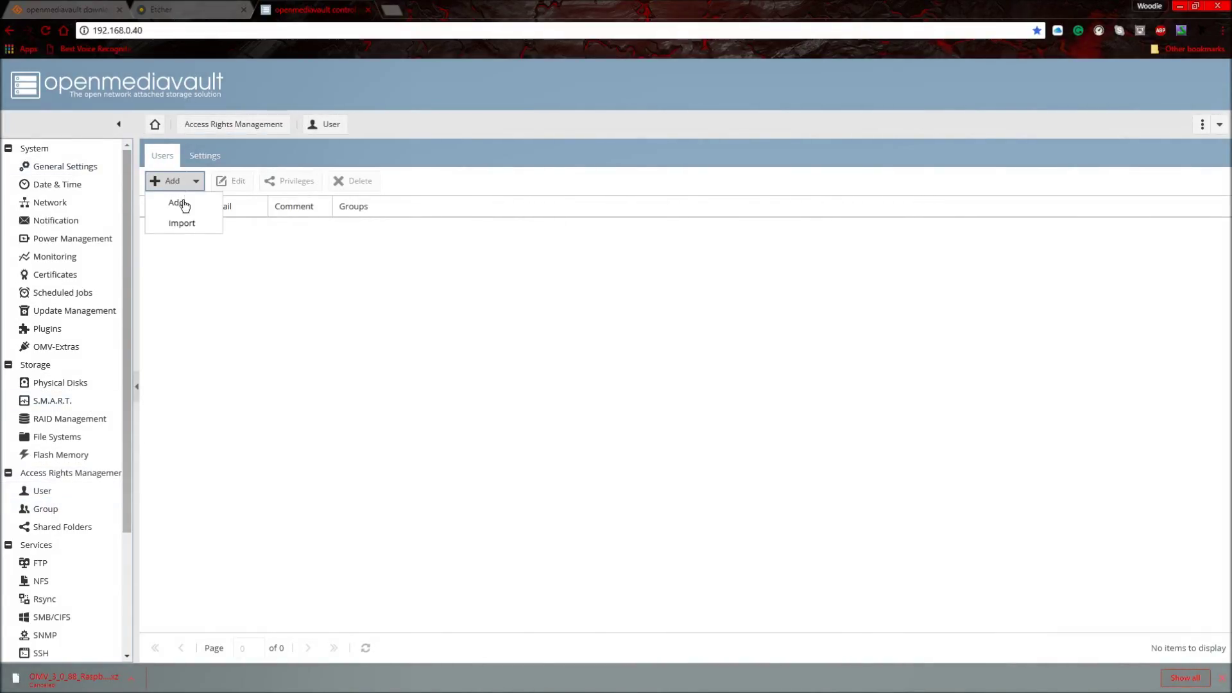
click(177, 202)
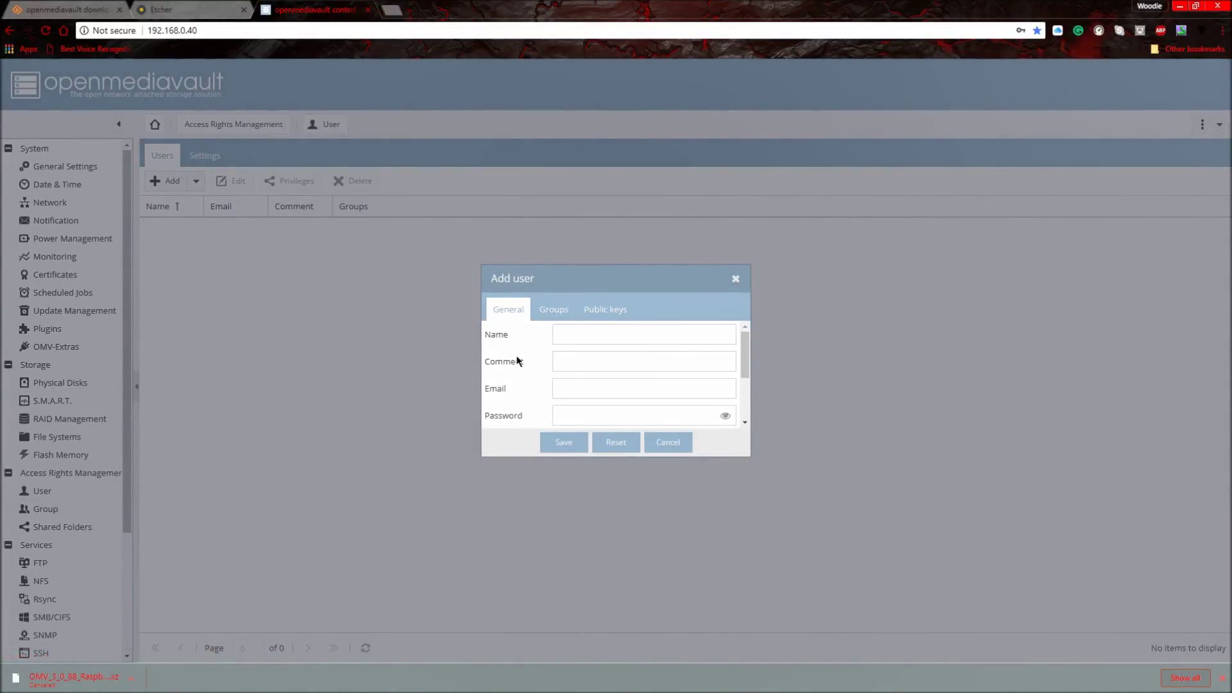
click(638, 334)
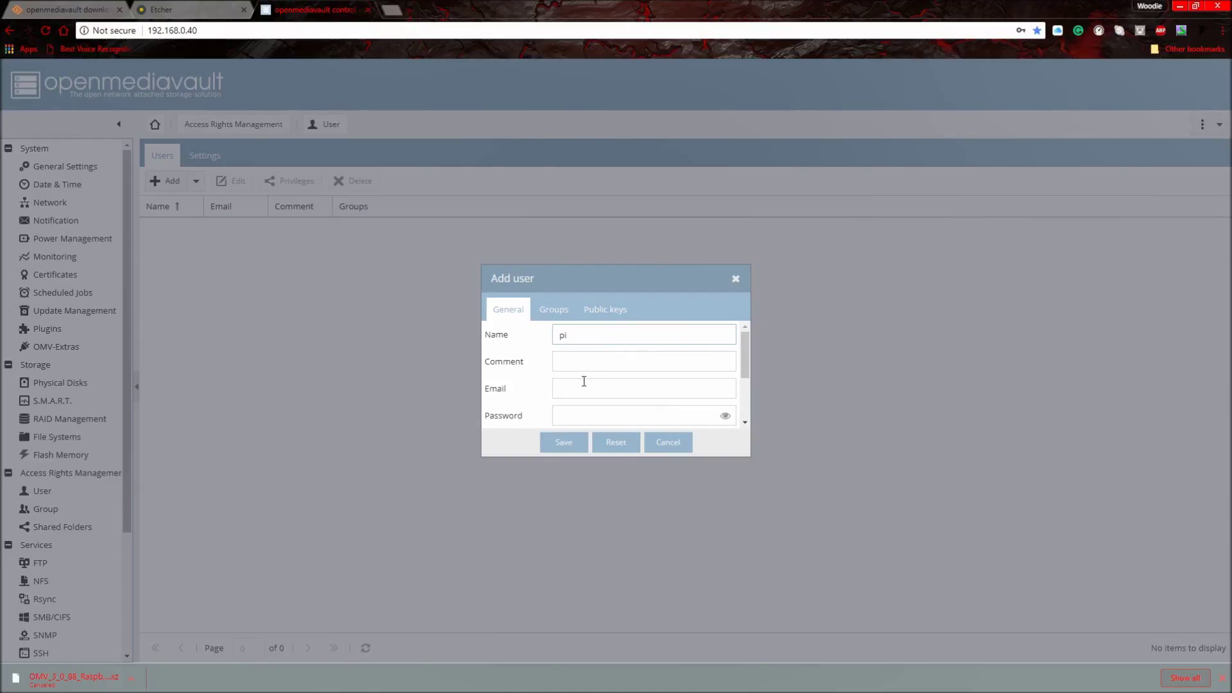
scroll(537, 414, down, 3)
scroll(578, 372, up, 3)
Fill in the new user's password and its confirmation, keep the /bin/dash shell, and save the user
click(584, 416)
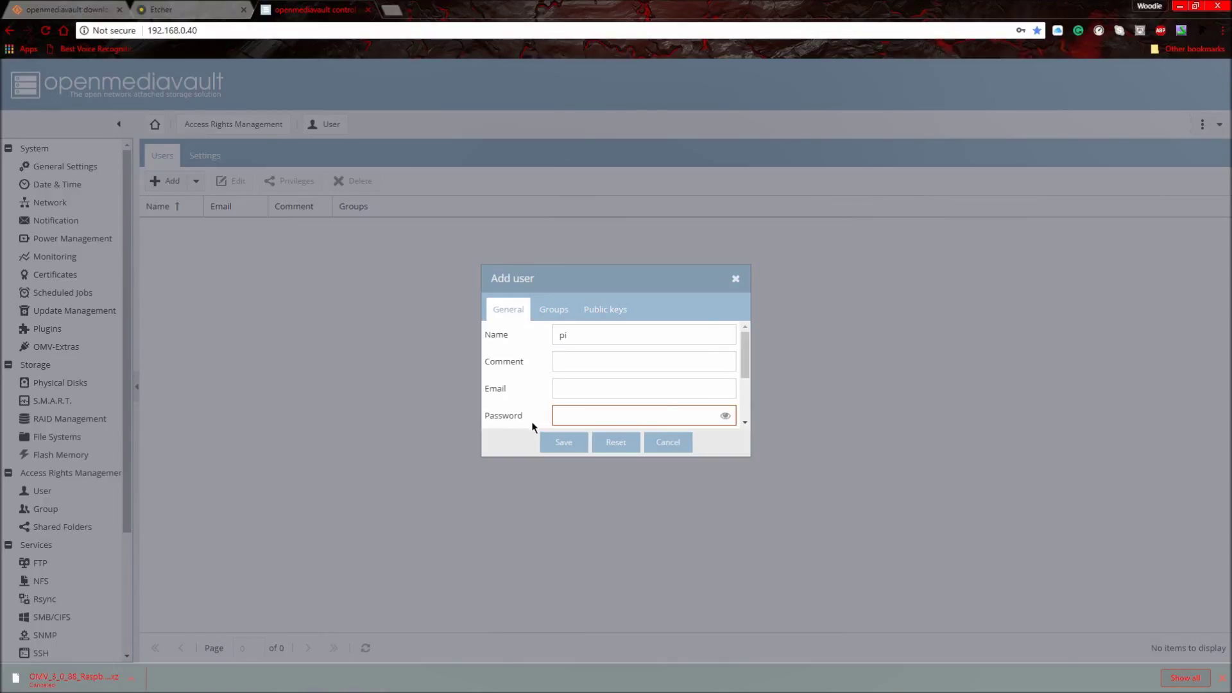
scroll(533, 418, down, 1)
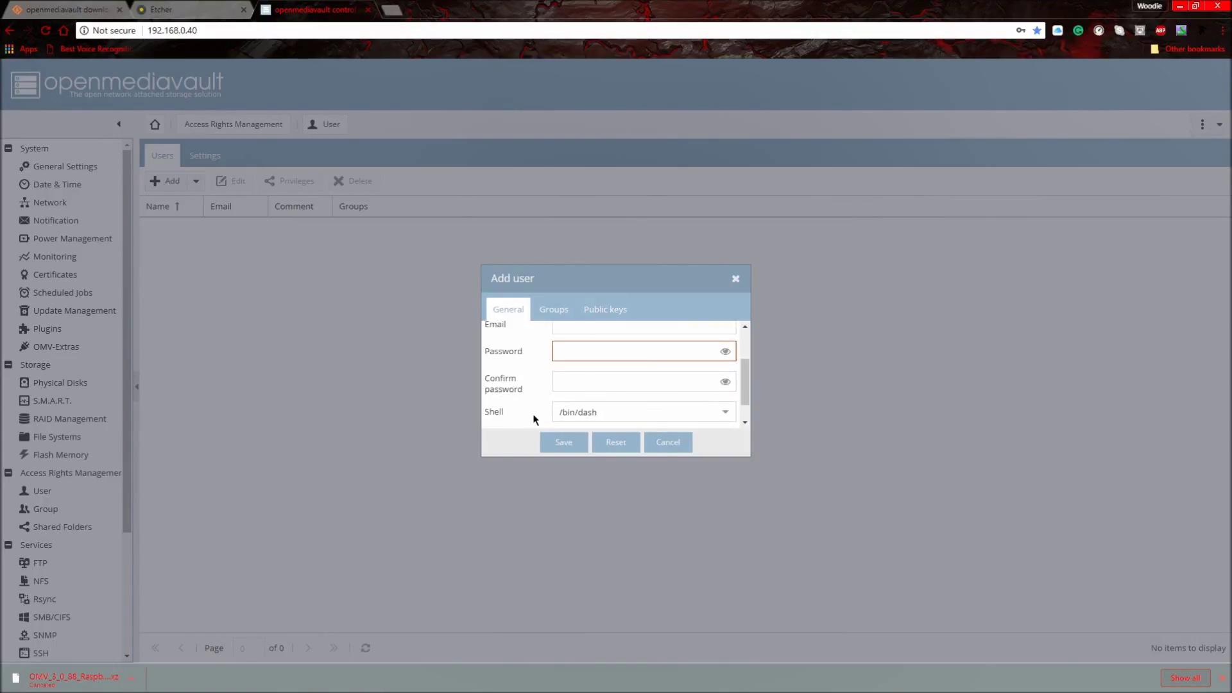
key(ctrl+v)
key(Tab)
key(ctrl+v)
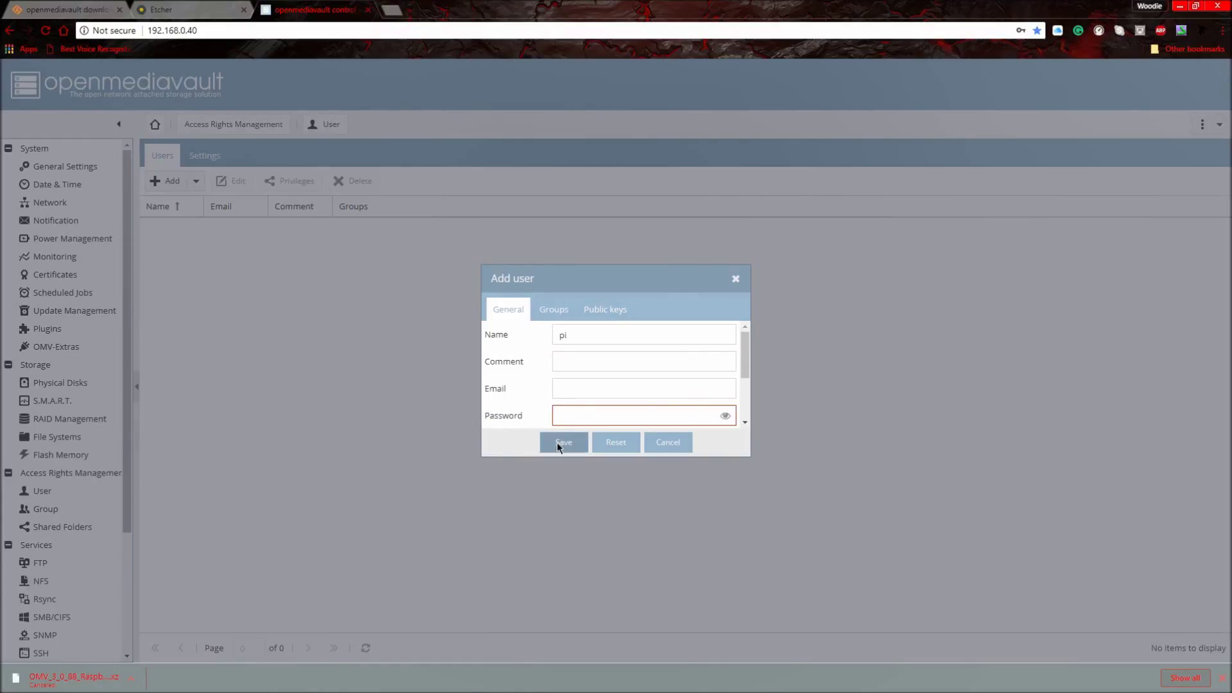
scroll(670, 405, down, 1)
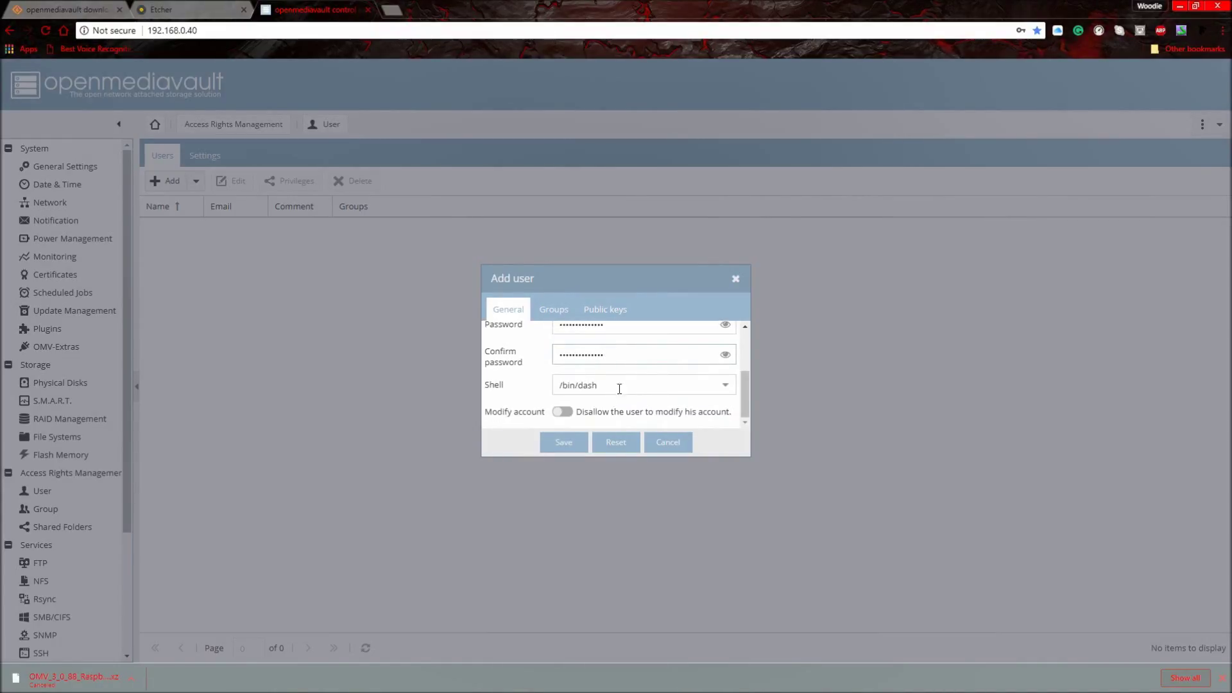
click(559, 449)
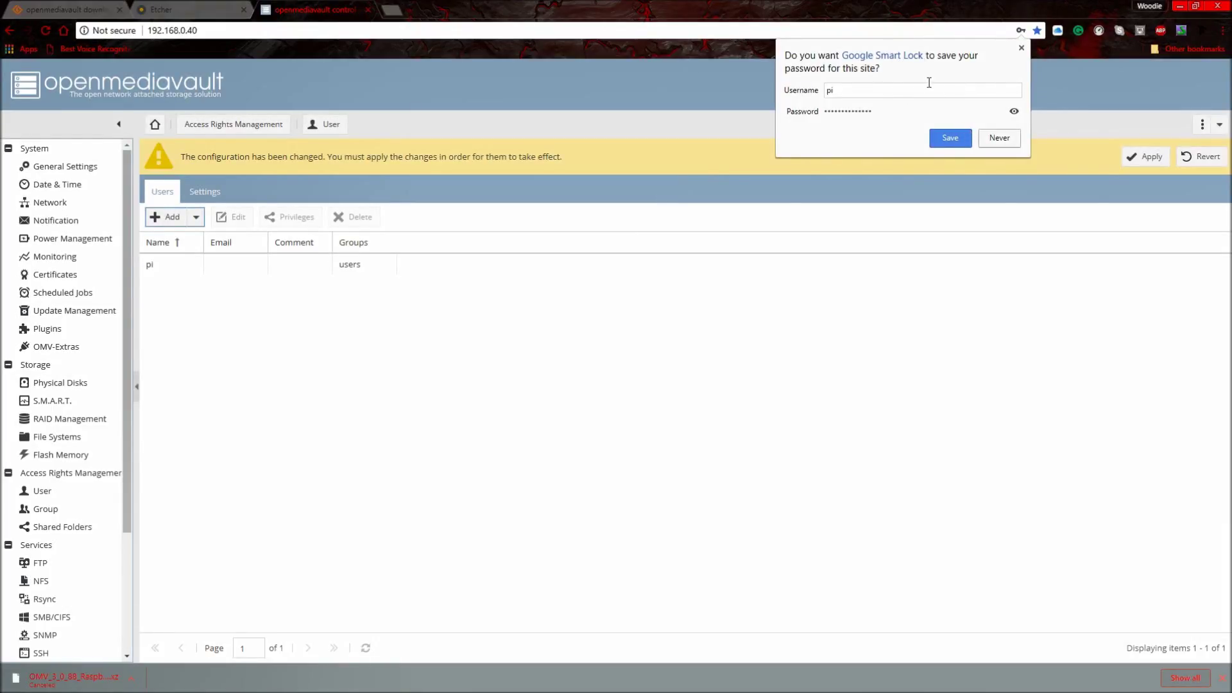
Let the browser store the login and apply the pending configuration changes
click(960, 144)
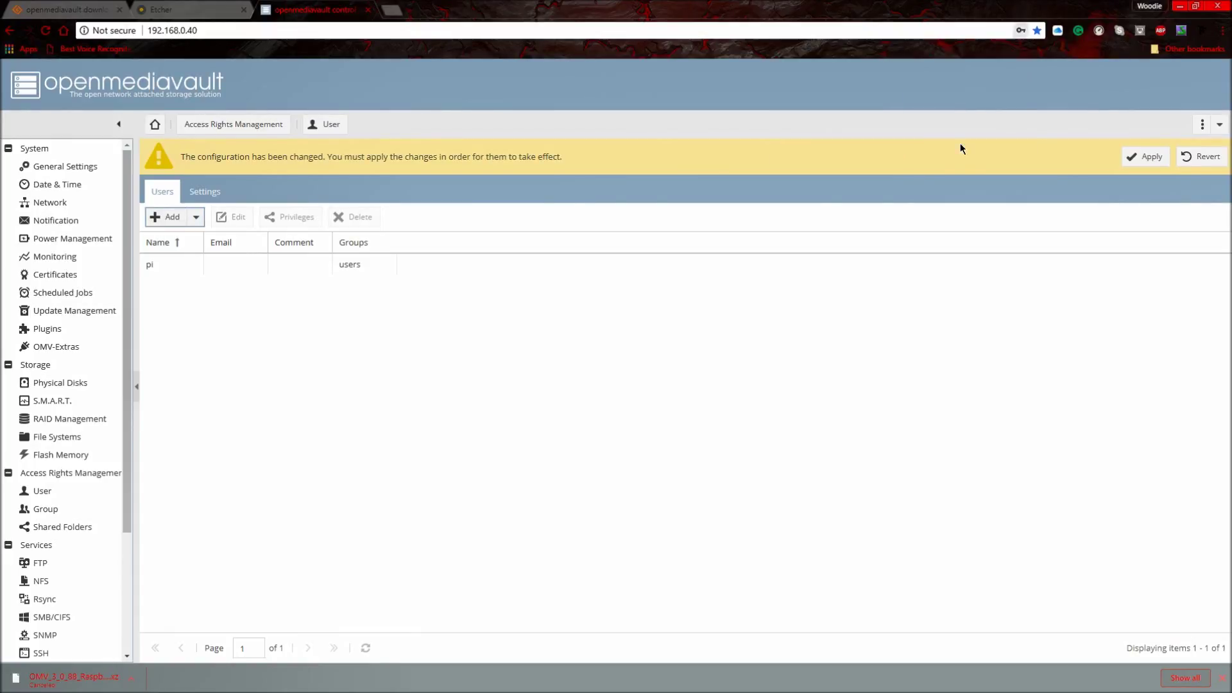
click(1153, 158)
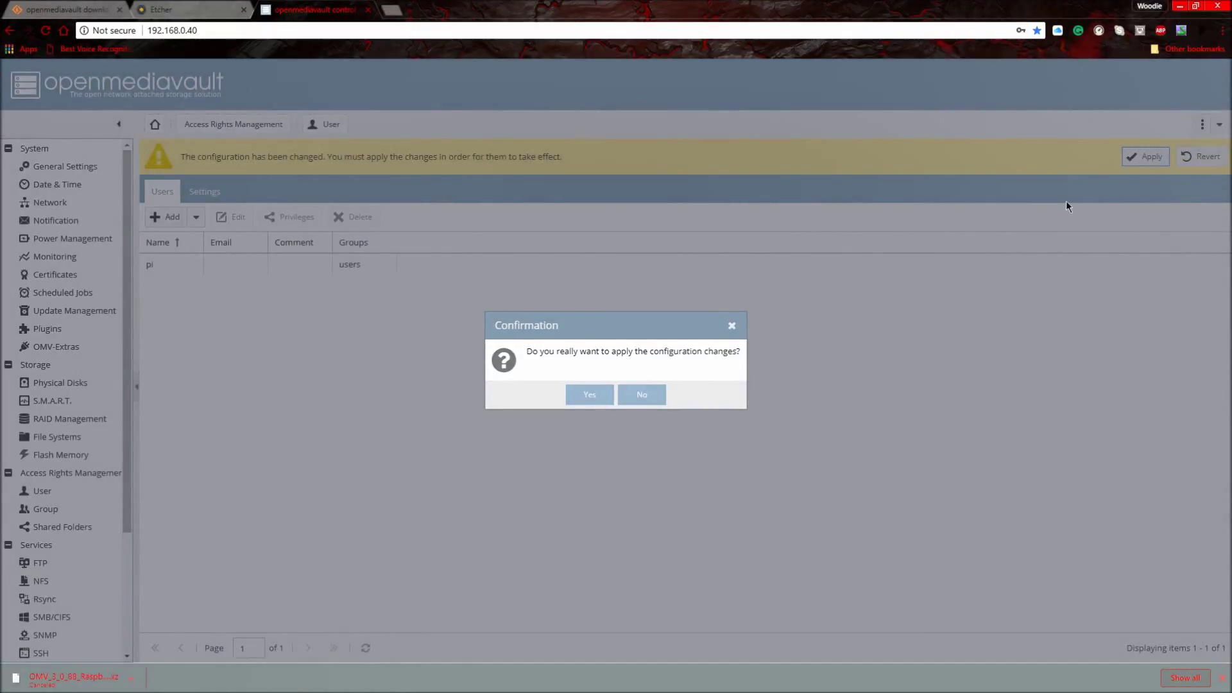
click(590, 394)
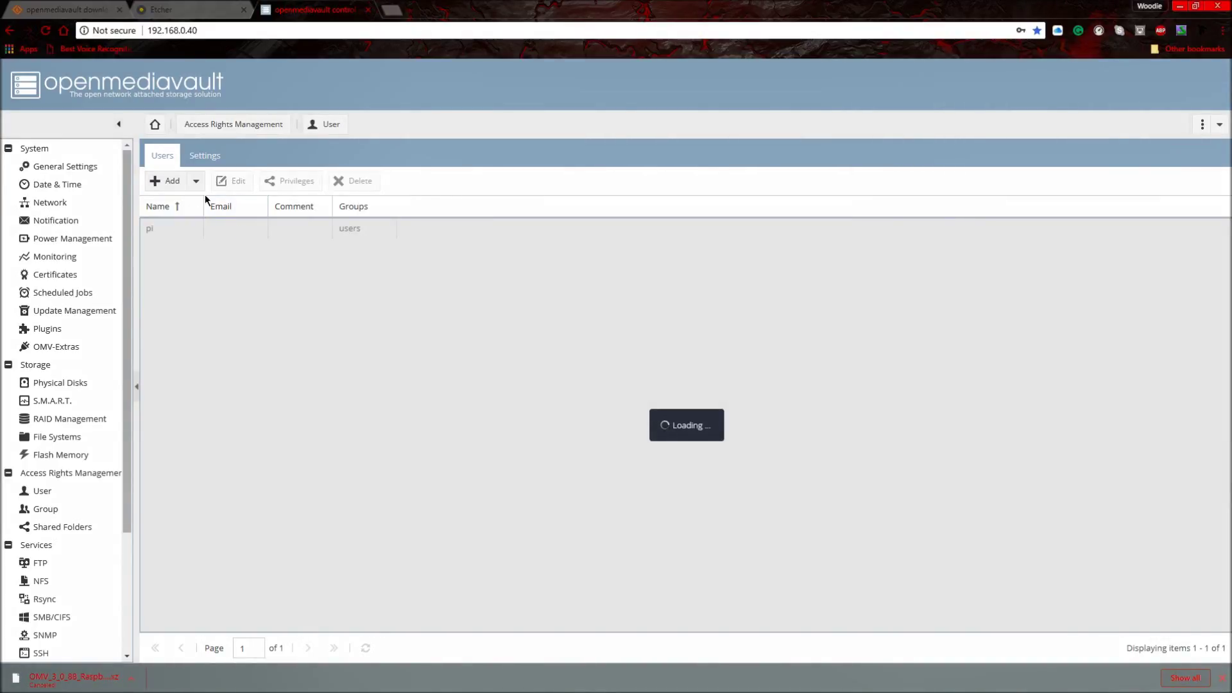
Open the user pi for editing and add it to the sudo group
click(210, 202)
click(198, 226)
double_click(198, 226)
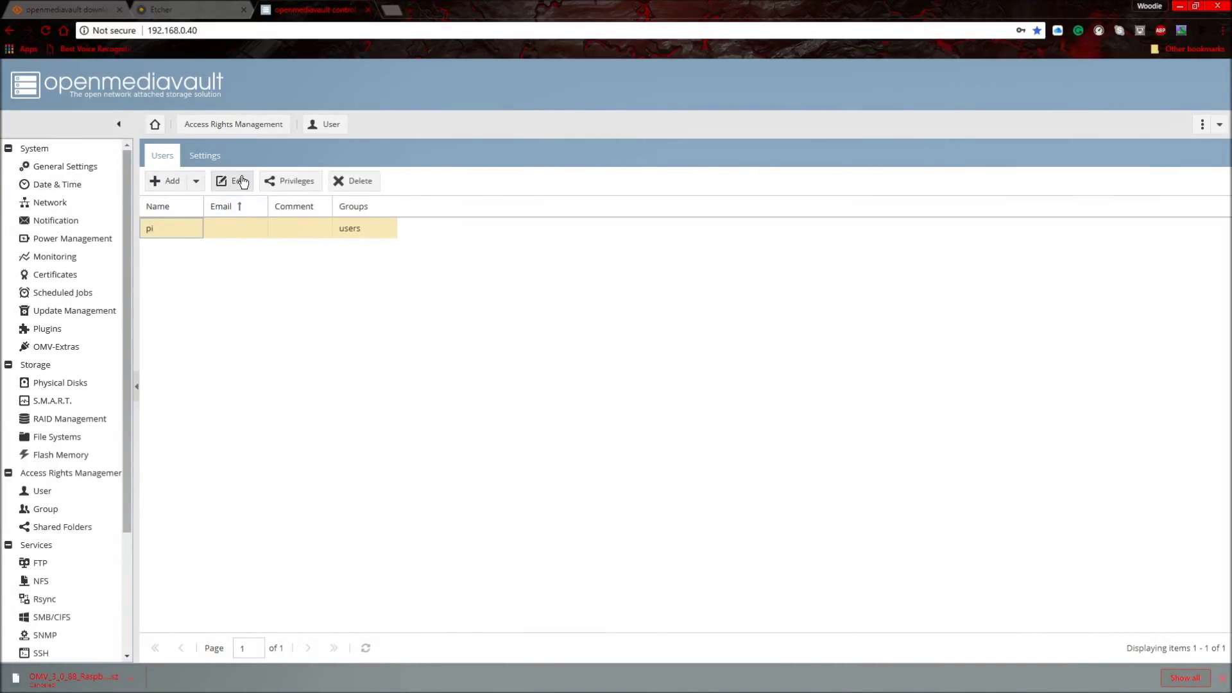
click(556, 308)
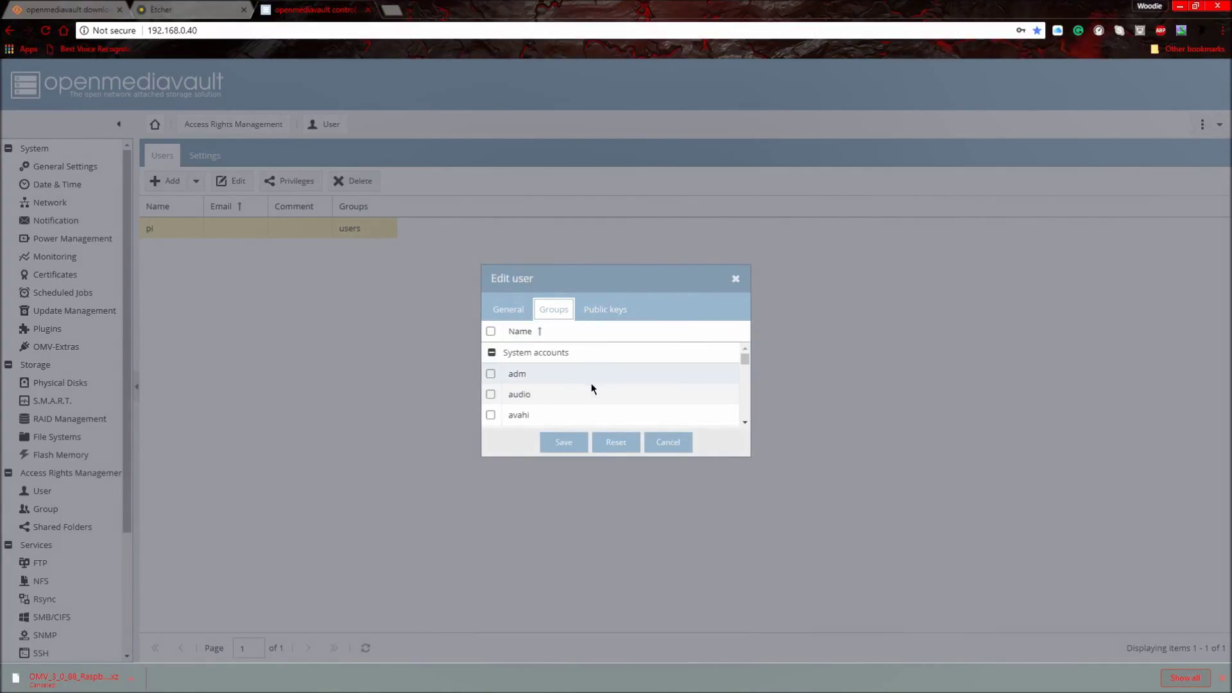
scroll(593, 384, down, 1)
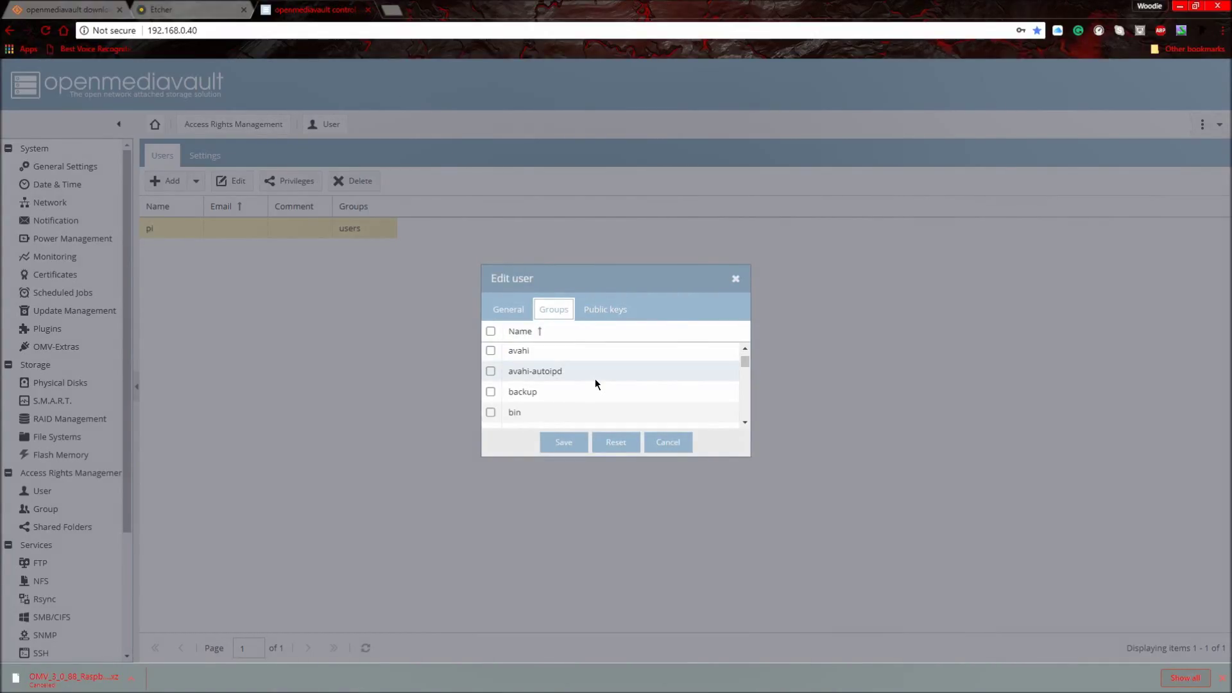
scroll(594, 379, down, 6)
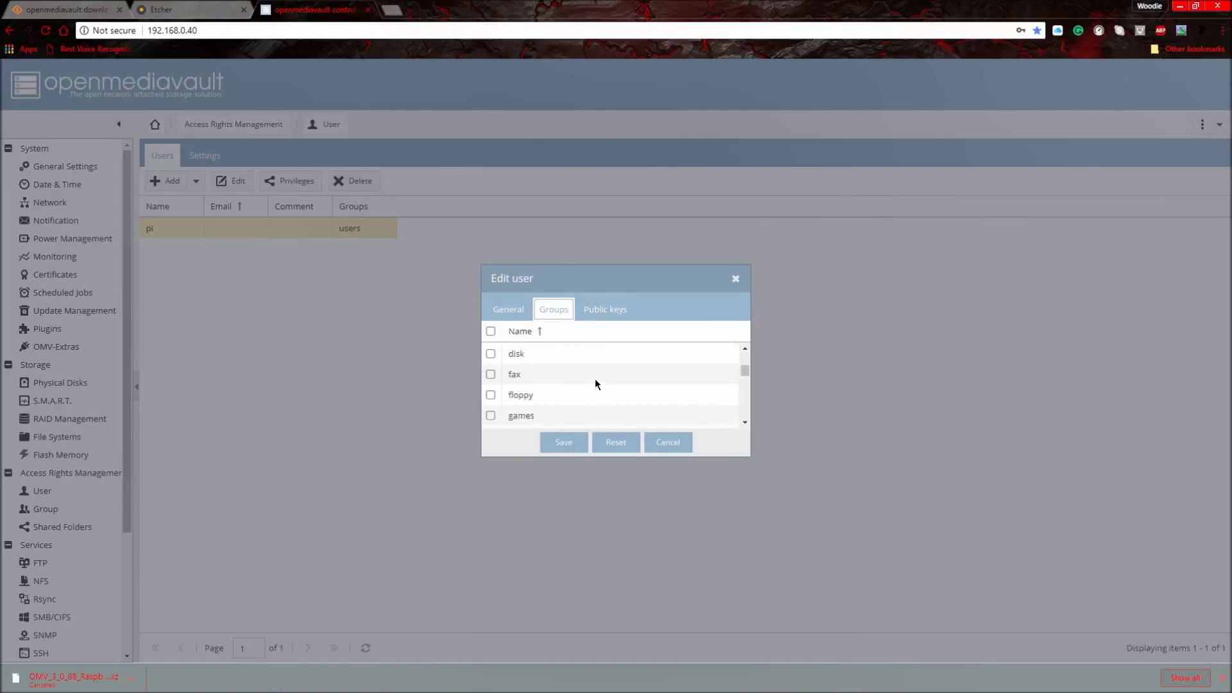
scroll(595, 379, down, 5)
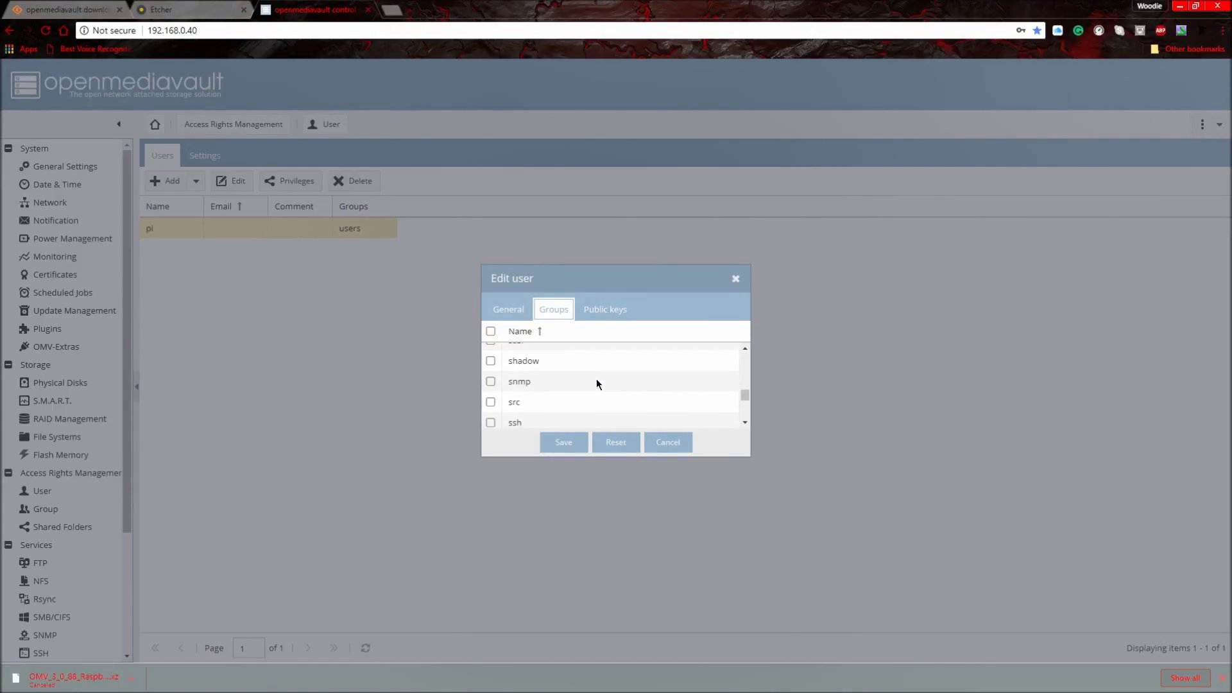
scroll(597, 384, up, 1)
scroll(597, 384, up, 1)
scroll(597, 384, down, 4)
scroll(597, 383, down, 2)
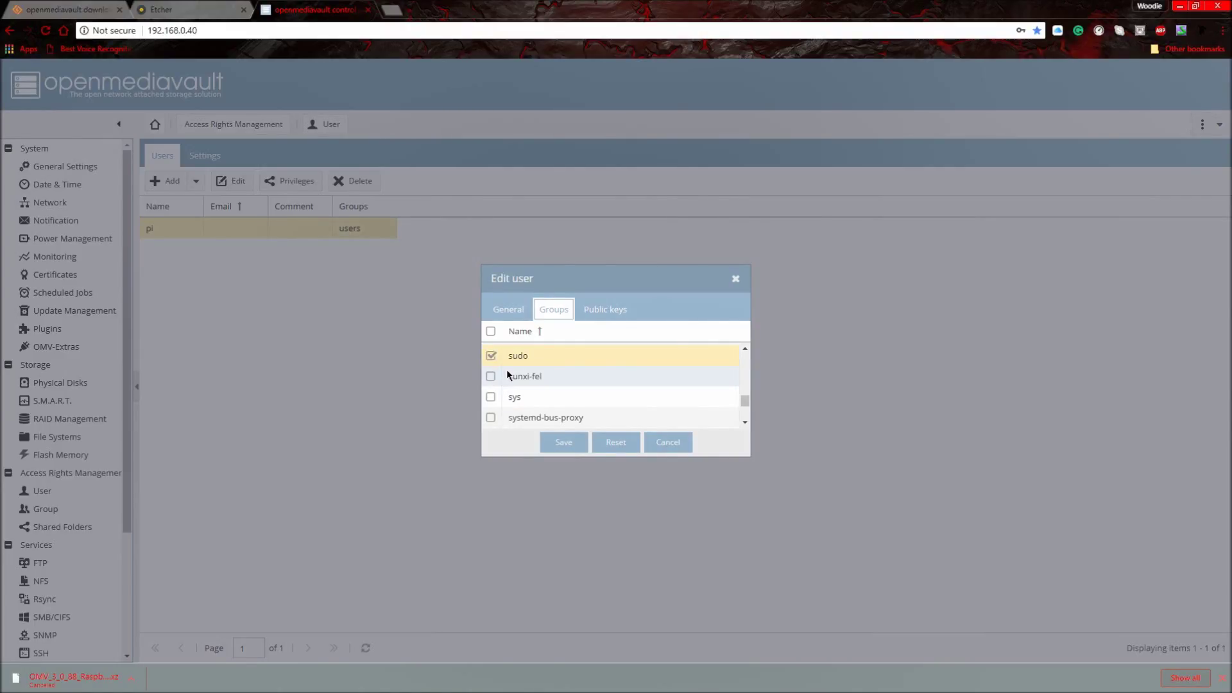
Add the user pi to the ssh group, then save and apply the configuration changes
scroll(507, 376, up, 3)
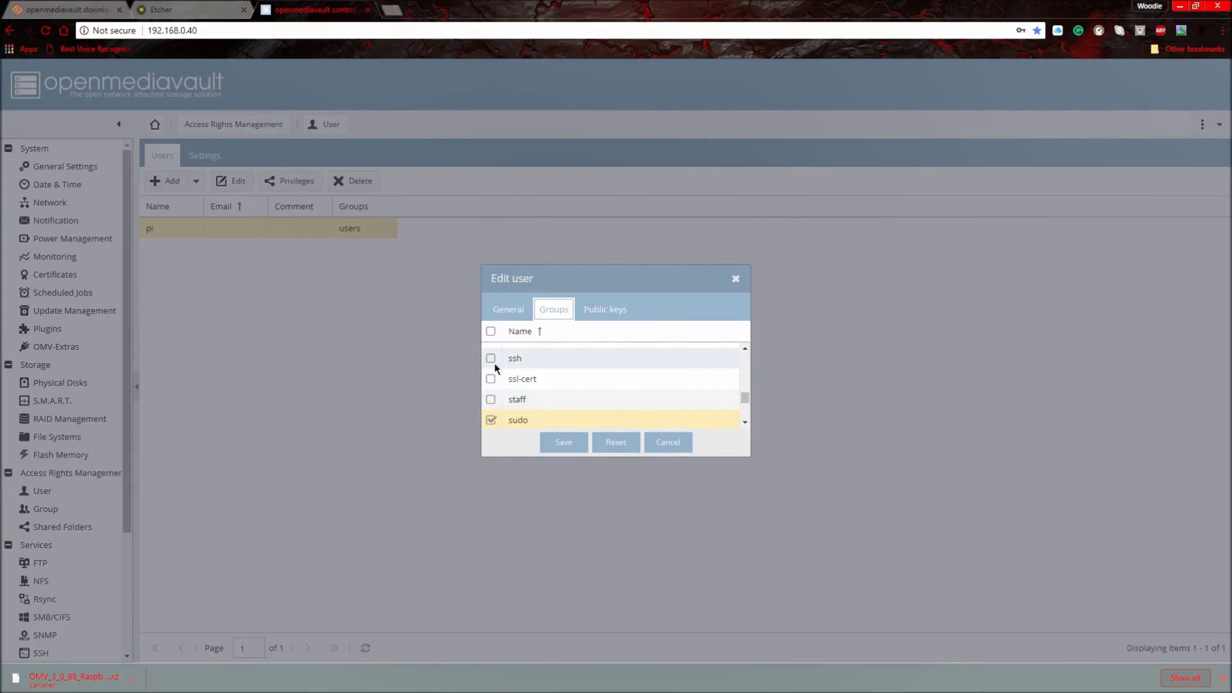
click(490, 358)
scroll(510, 393, up, 3)
scroll(507, 392, down, 4)
scroll(501, 393, up, 1)
scroll(513, 396, down, 4)
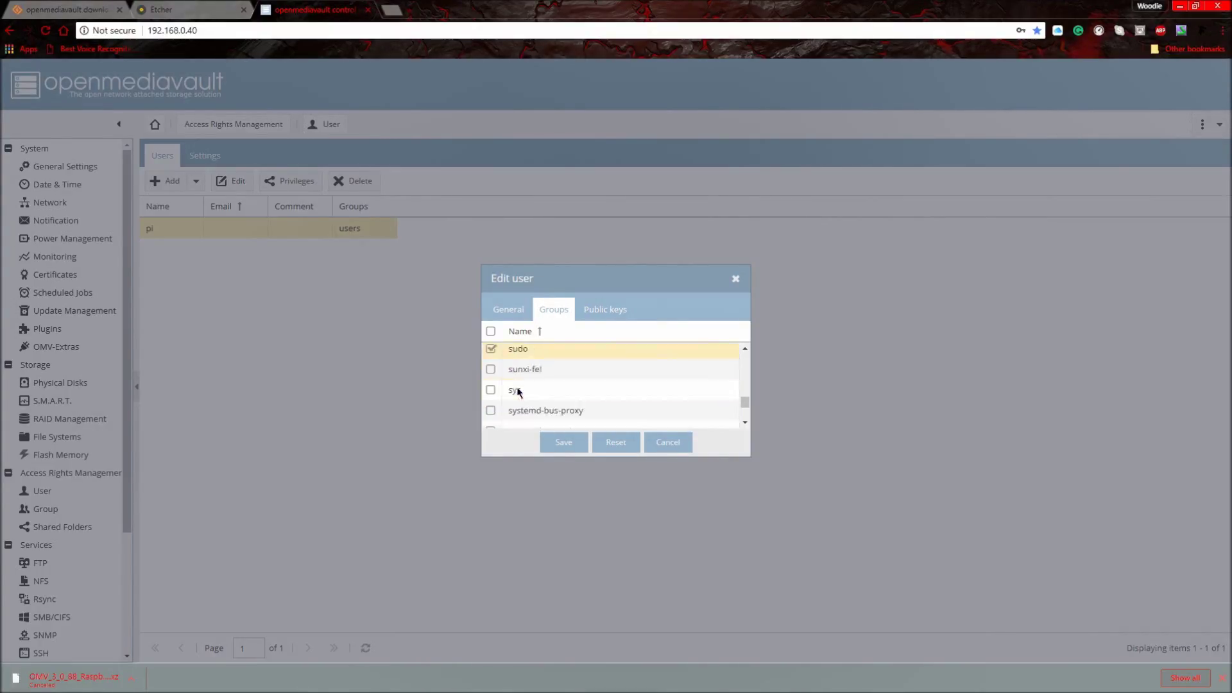
scroll(501, 396, up, 12)
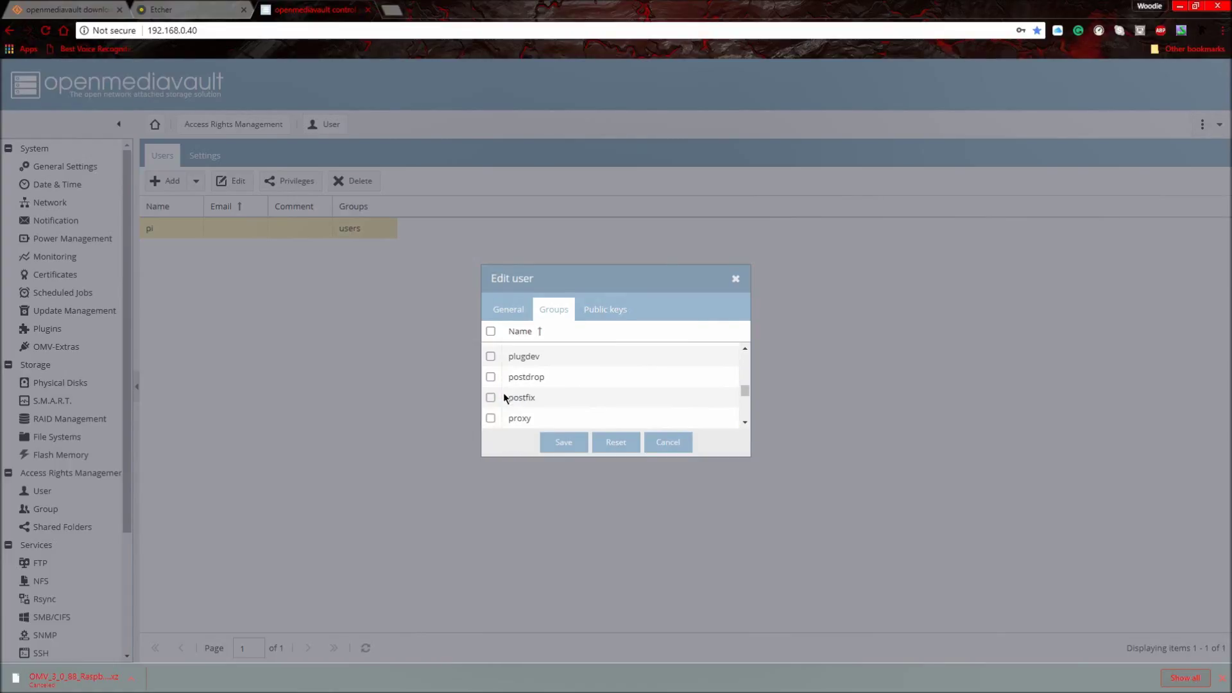
click(568, 444)
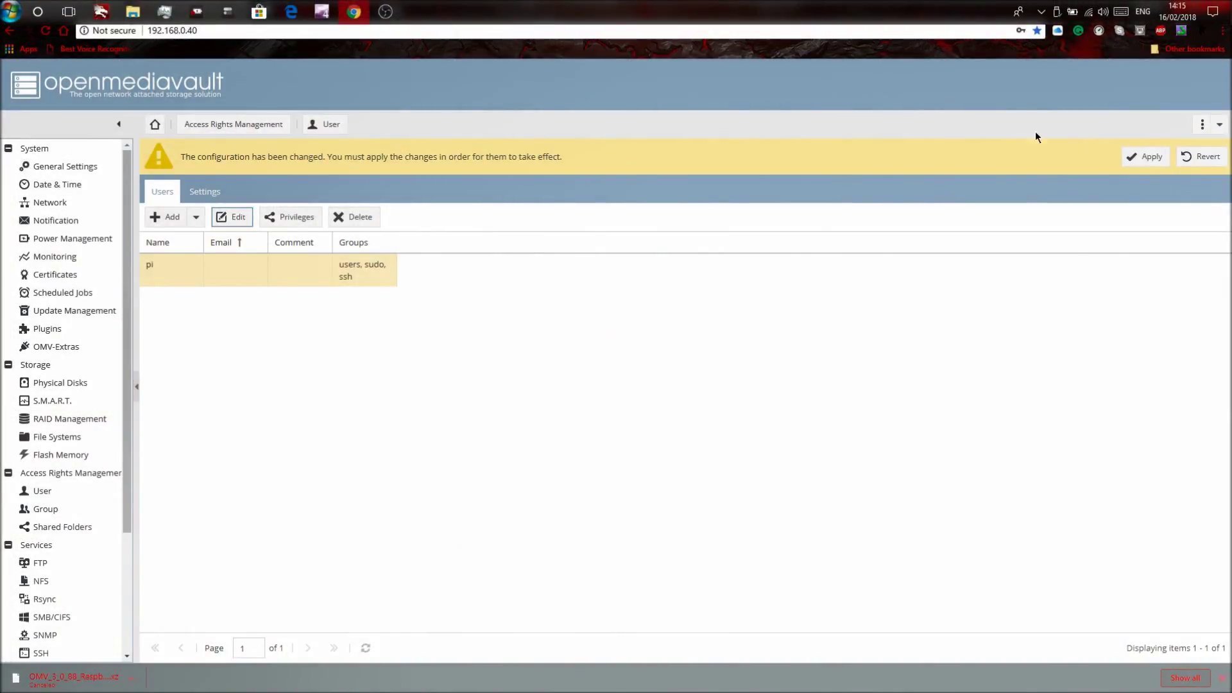
click(1147, 157)
key(Return)
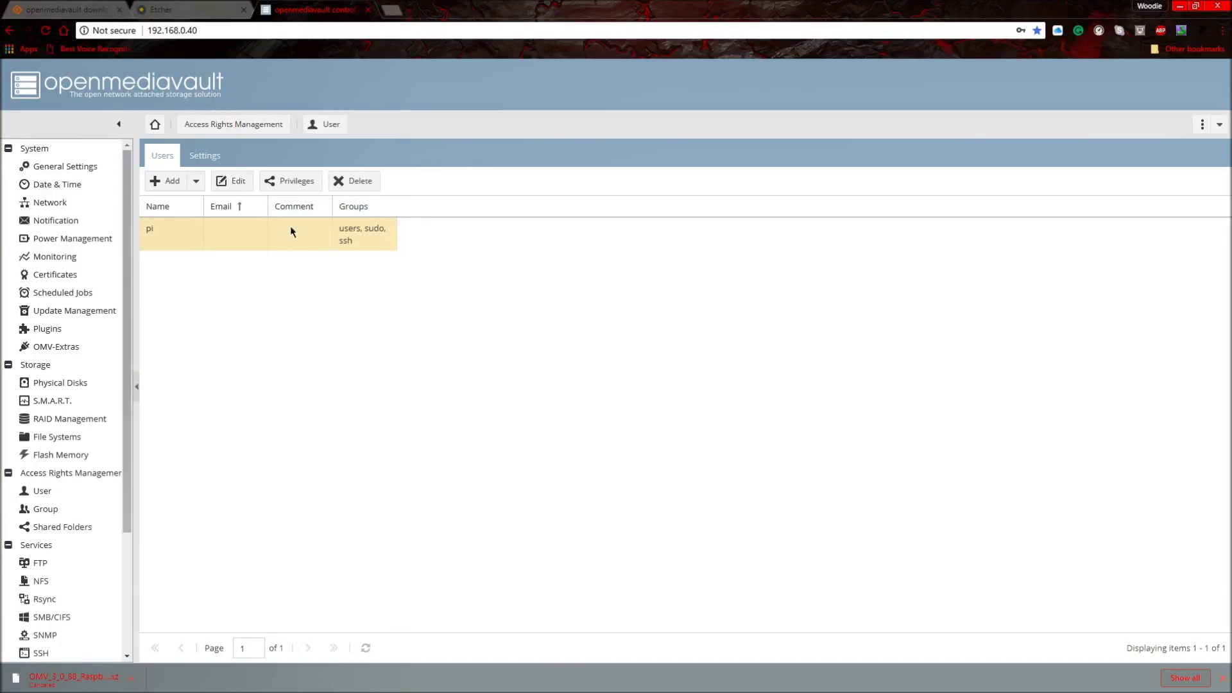
Search Google for putty in a new tab and open the PuTTY download page
click(391, 10)
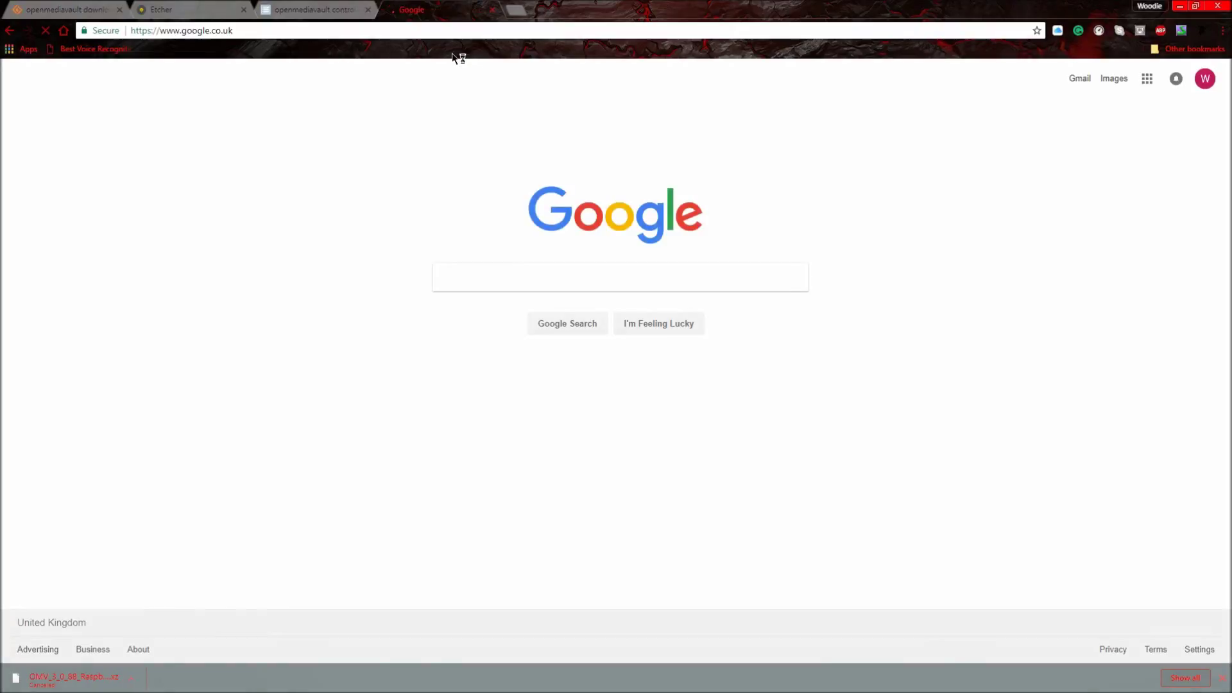
text(putty)
key(Return)
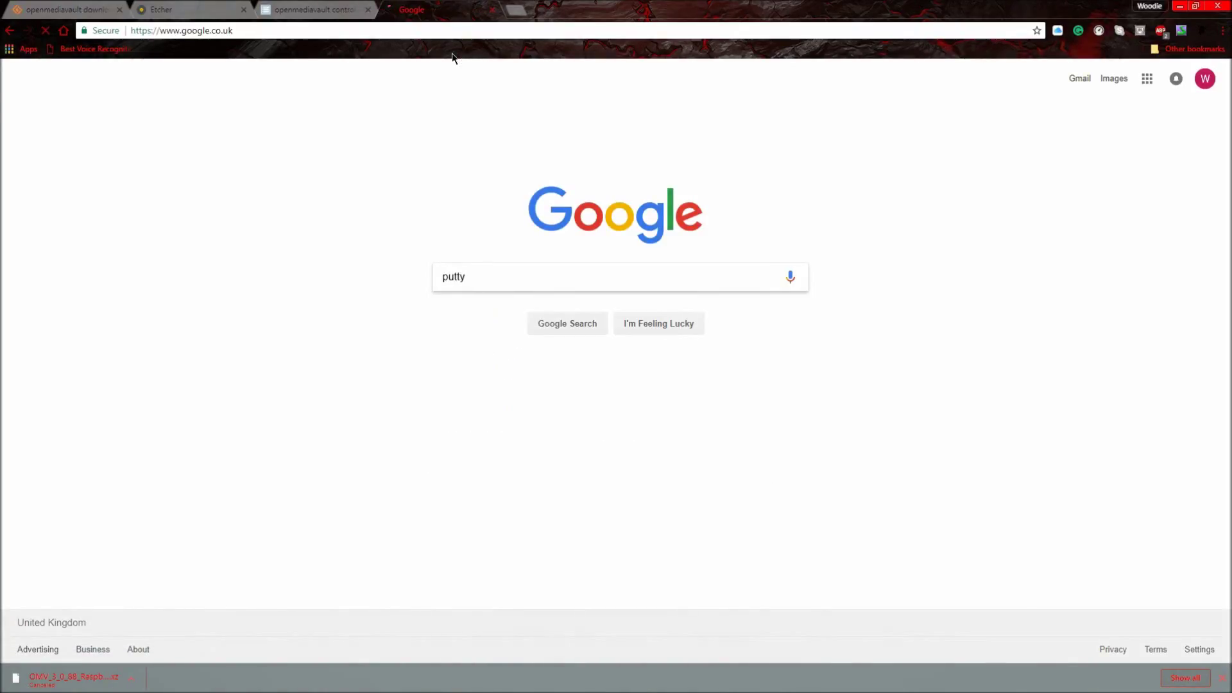
click(191, 180)
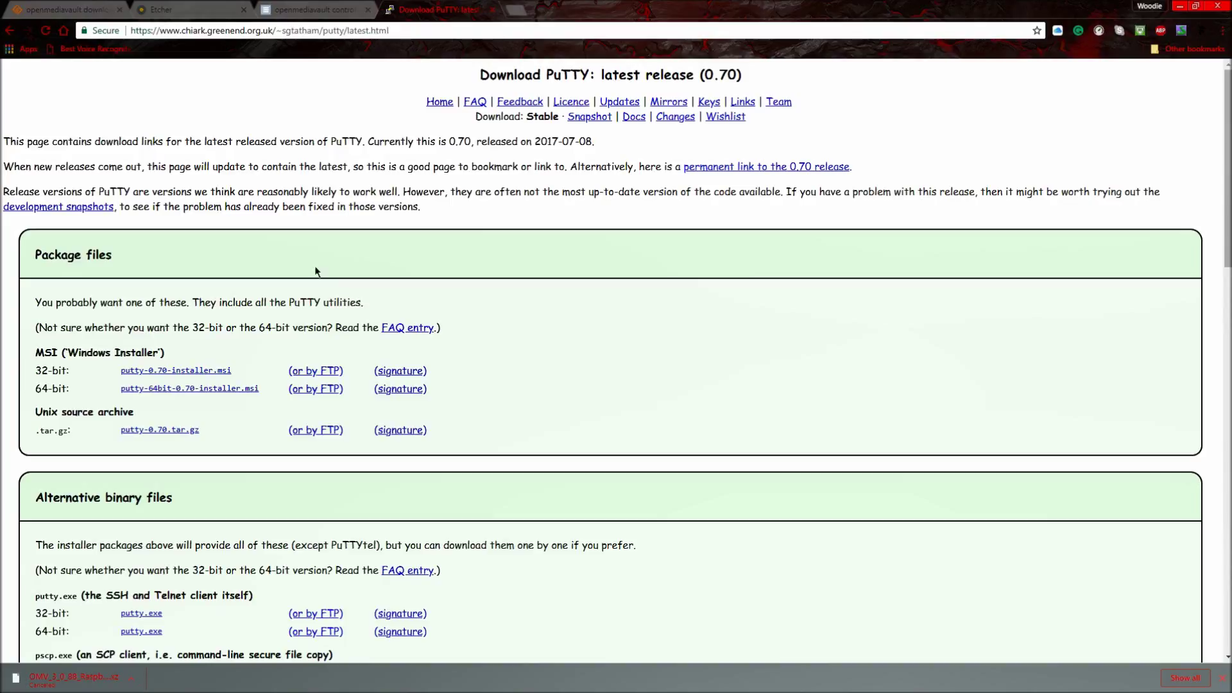
Return to the openmediavault page and launch the installed PuTTY application
click(306, 16)
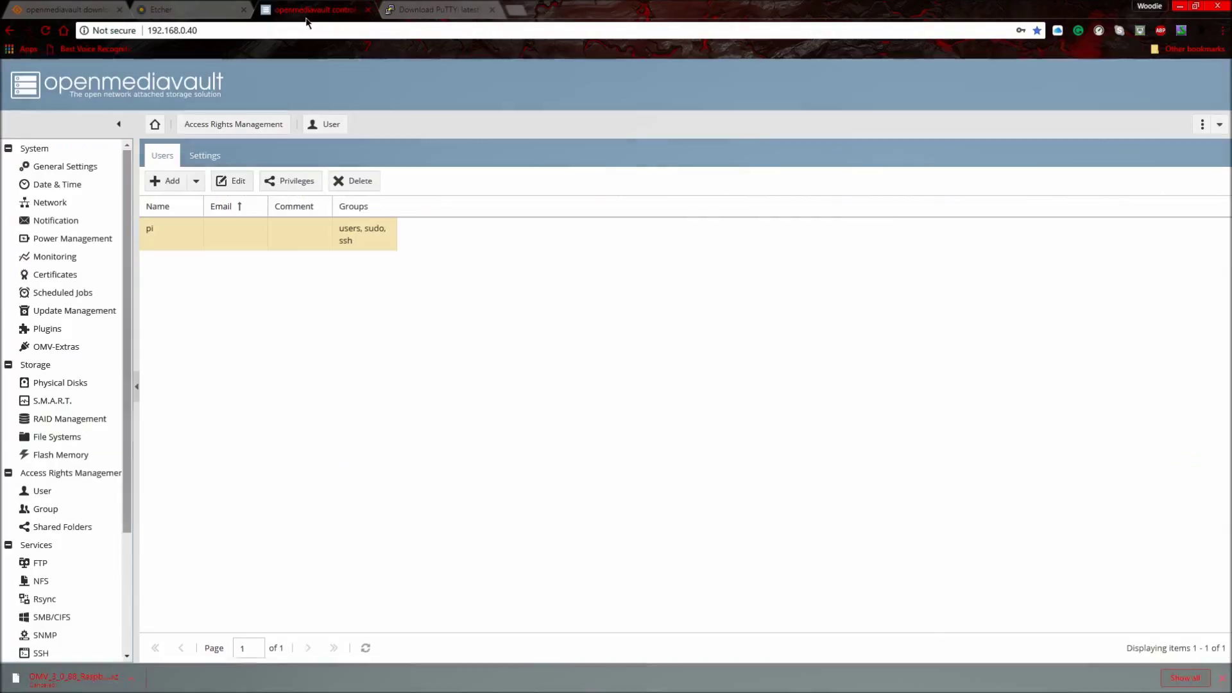
click(46, 5)
text(p)
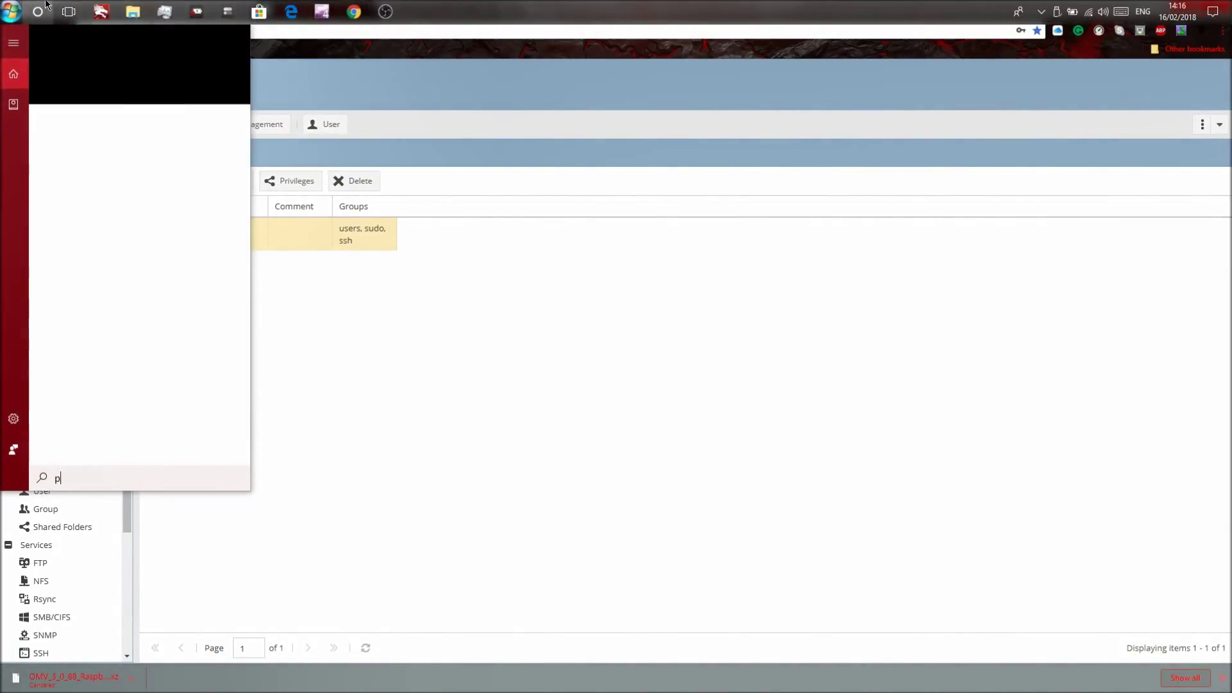
text(utt)
click(136, 96)
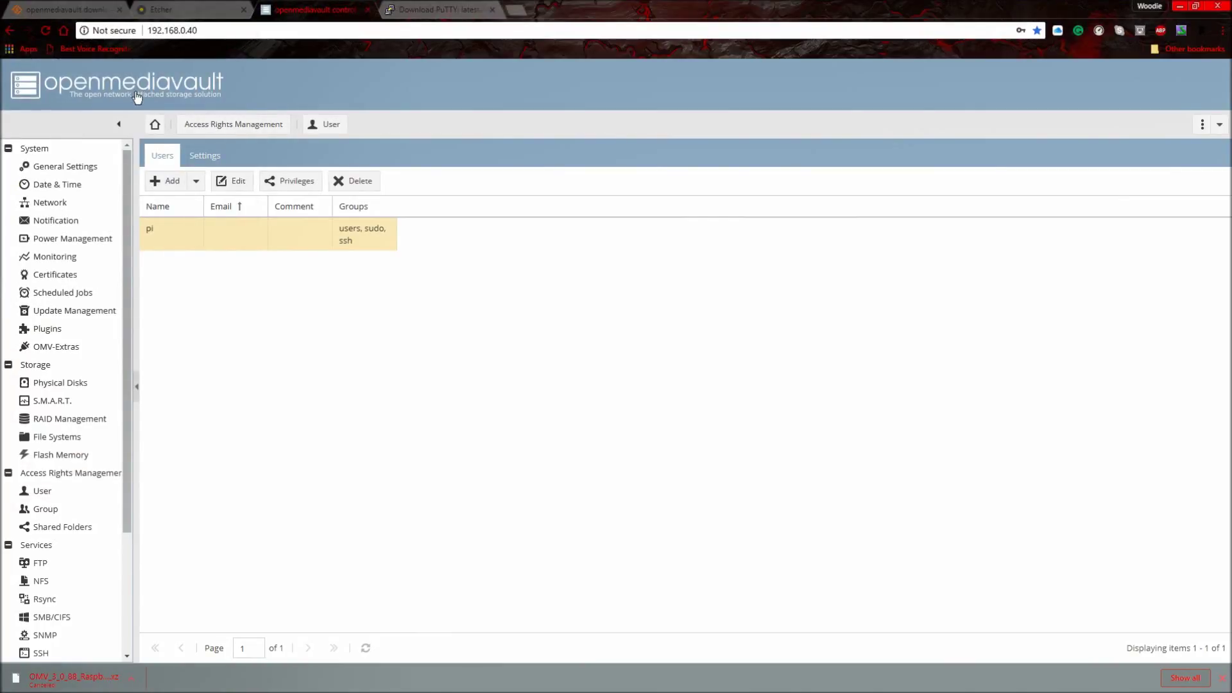
Open an SSH session to host 192.168.0.40 on port 22 and accept the server's host key
text(192.168)
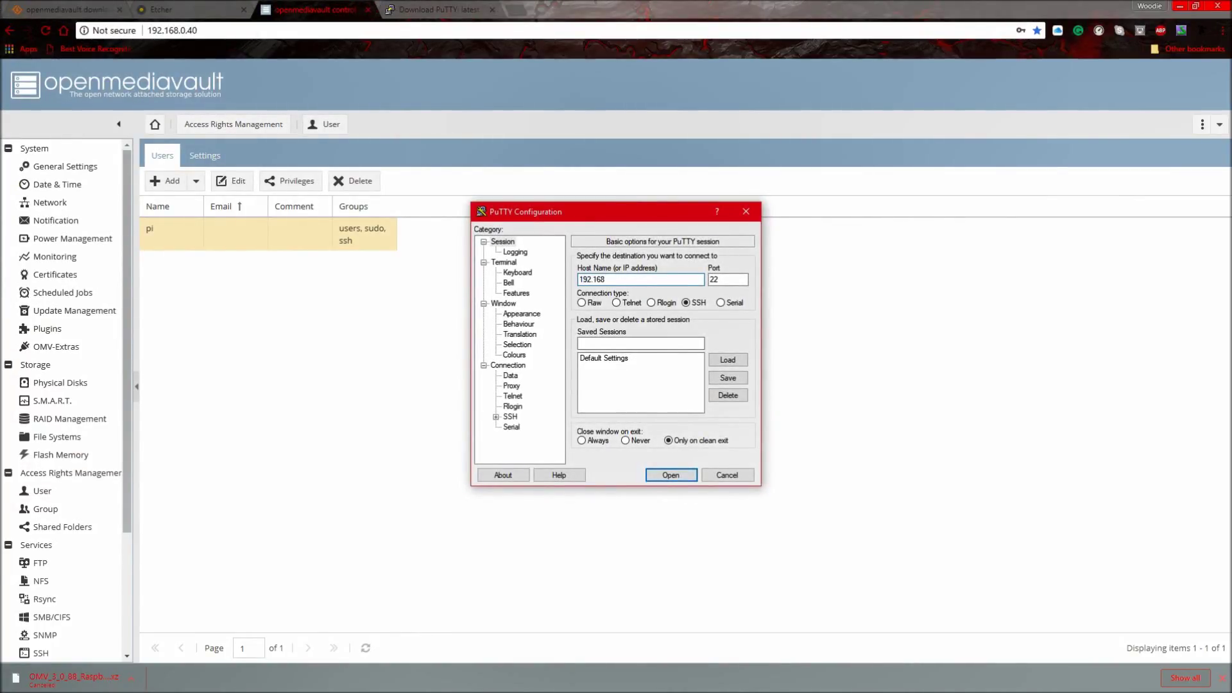
text(.0.40)
click(690, 479)
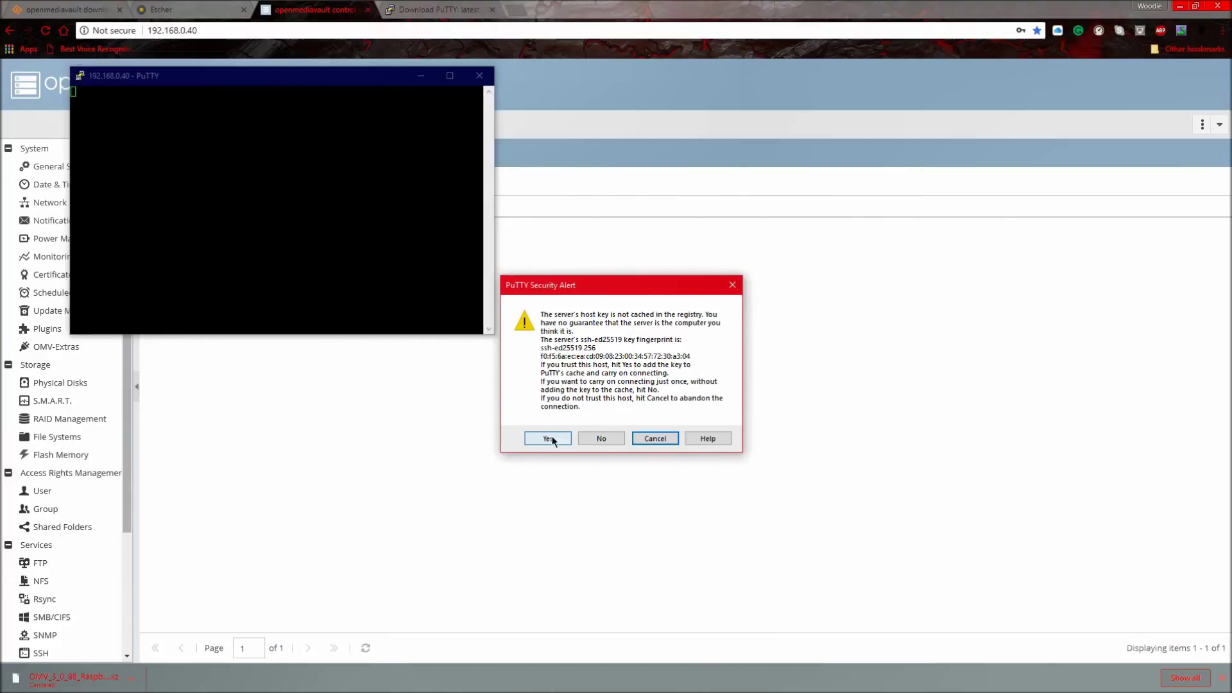
click(554, 439)
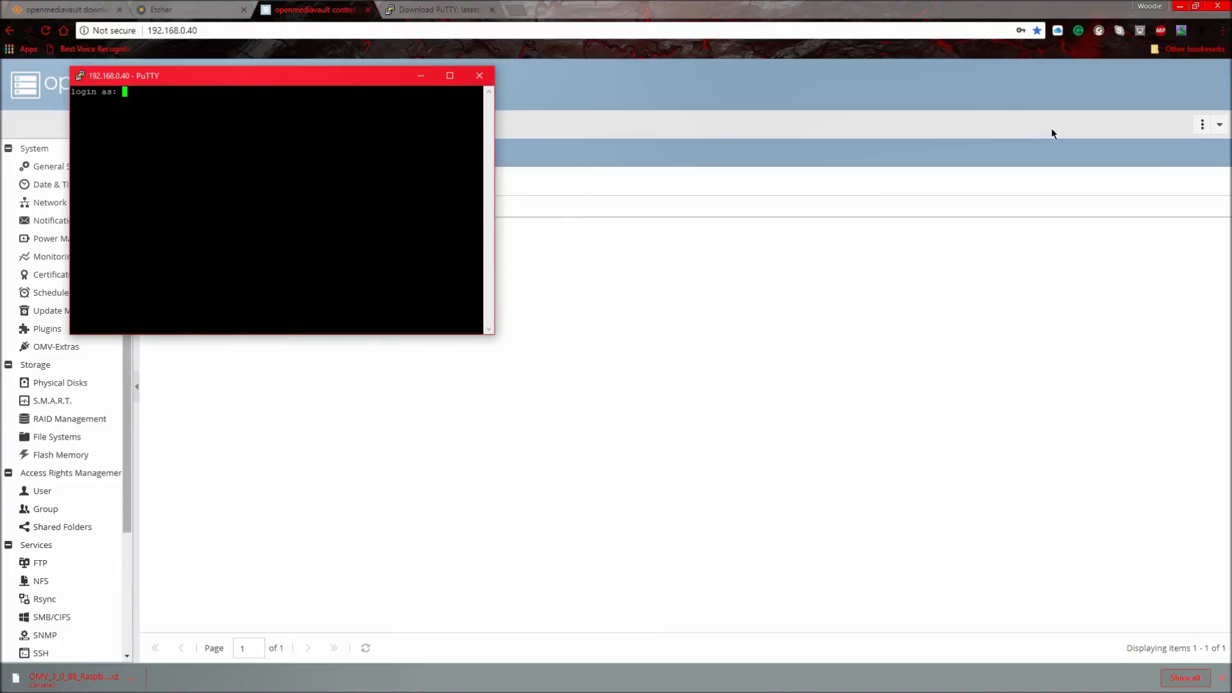
Log in to the SSH session as pi, entering the account password
drag(340, 77, 799, 106)
text(pi)
key(Return)
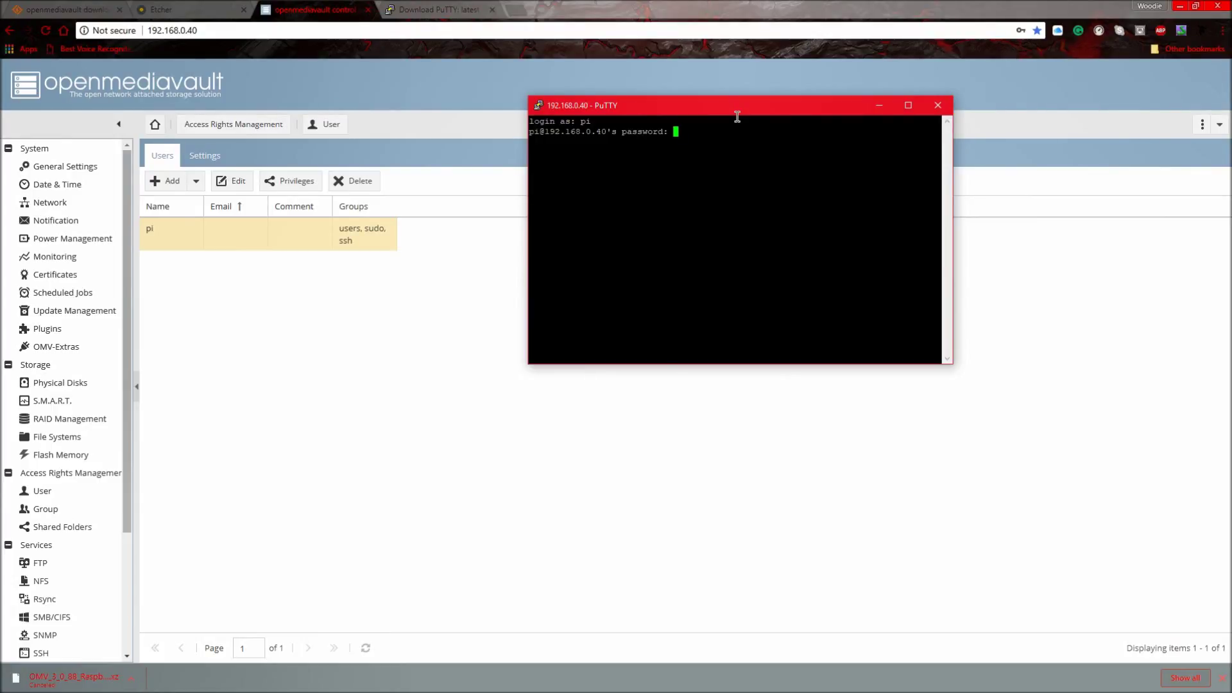
key(Return)
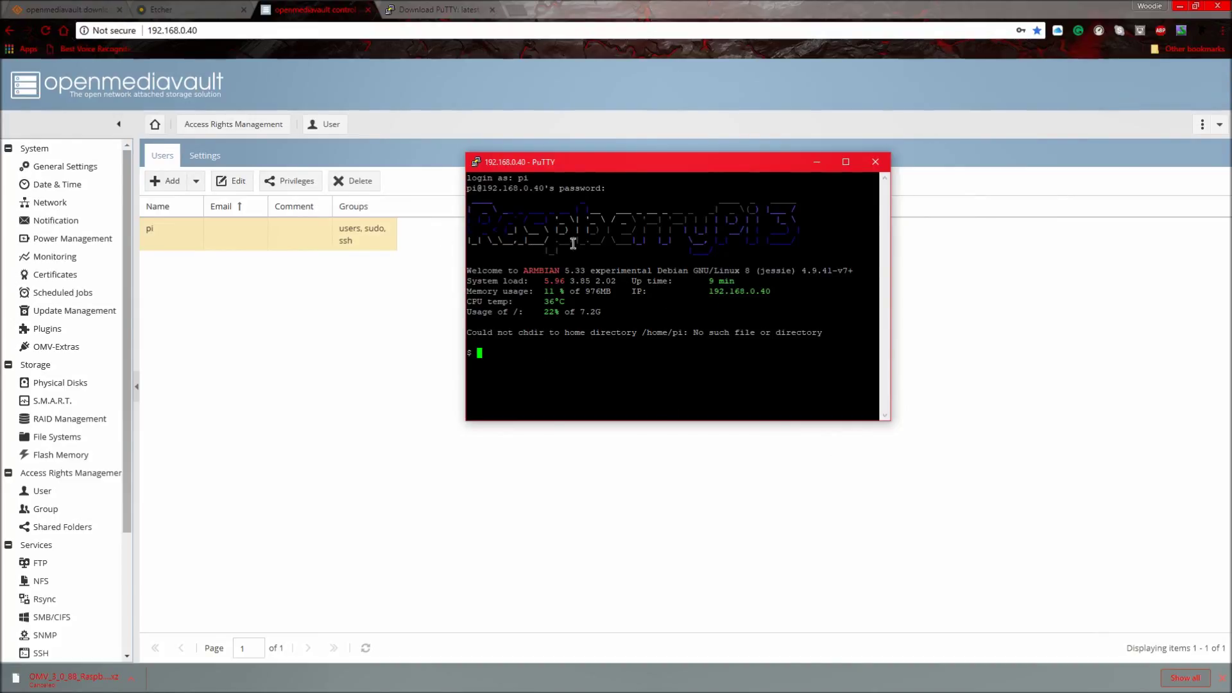
Turn off all swap by running sudo swapoff -a, entering the sudo password for pi
text(sudo swapo)
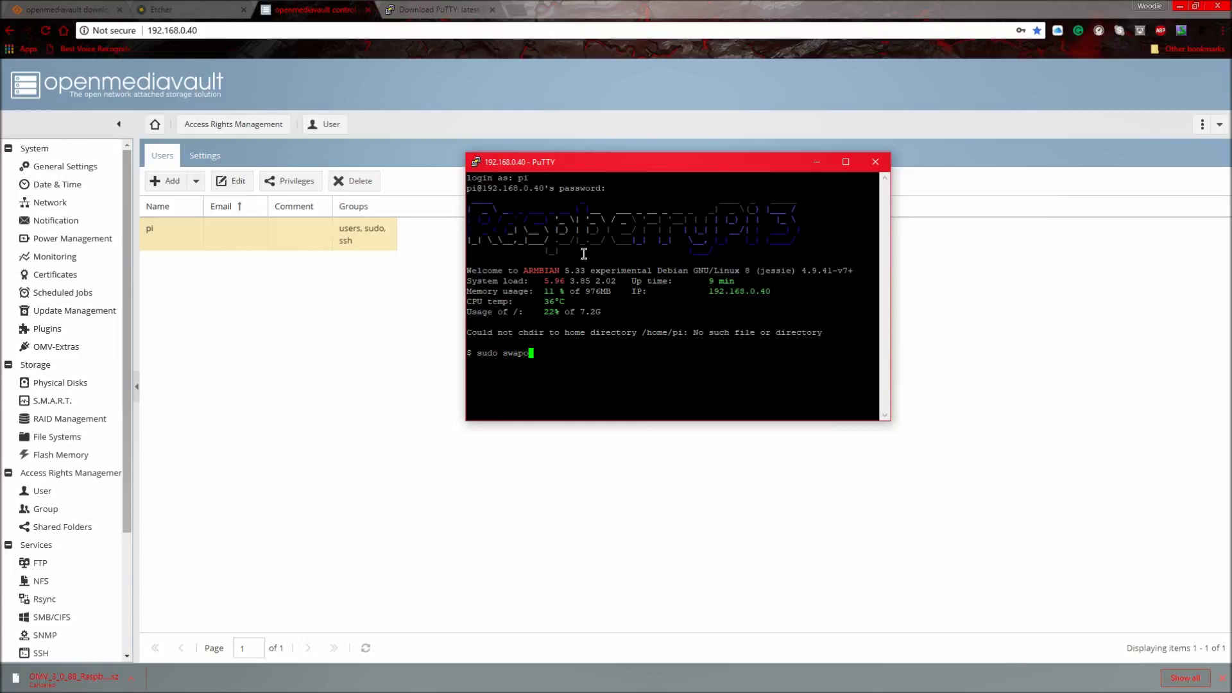
text(ff -a)
key(Return)
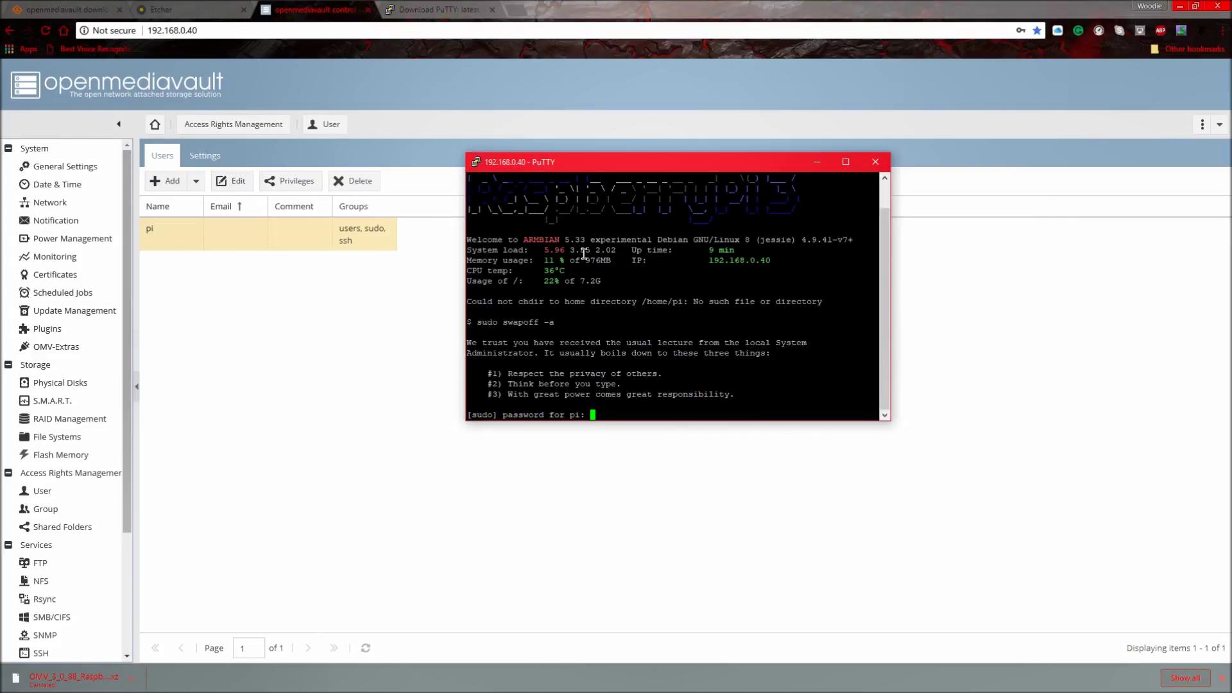
key(Return)
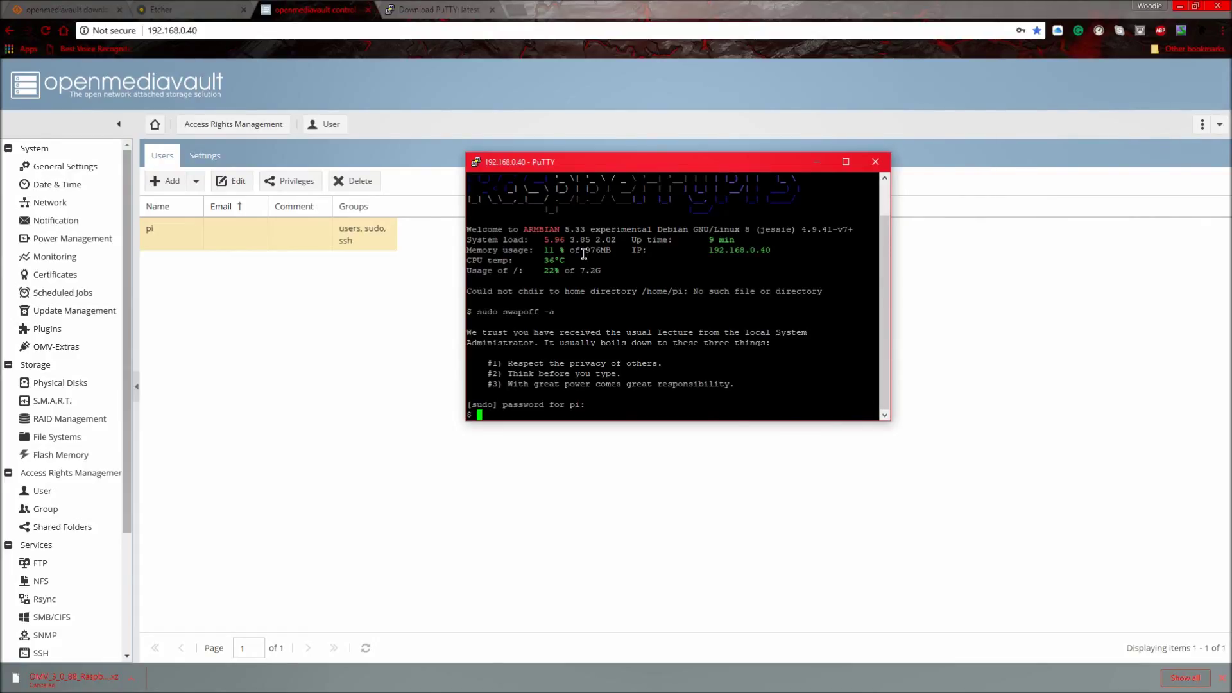
text(sudo update)
key(BackSpace)
text(-rd.d rrdcac)
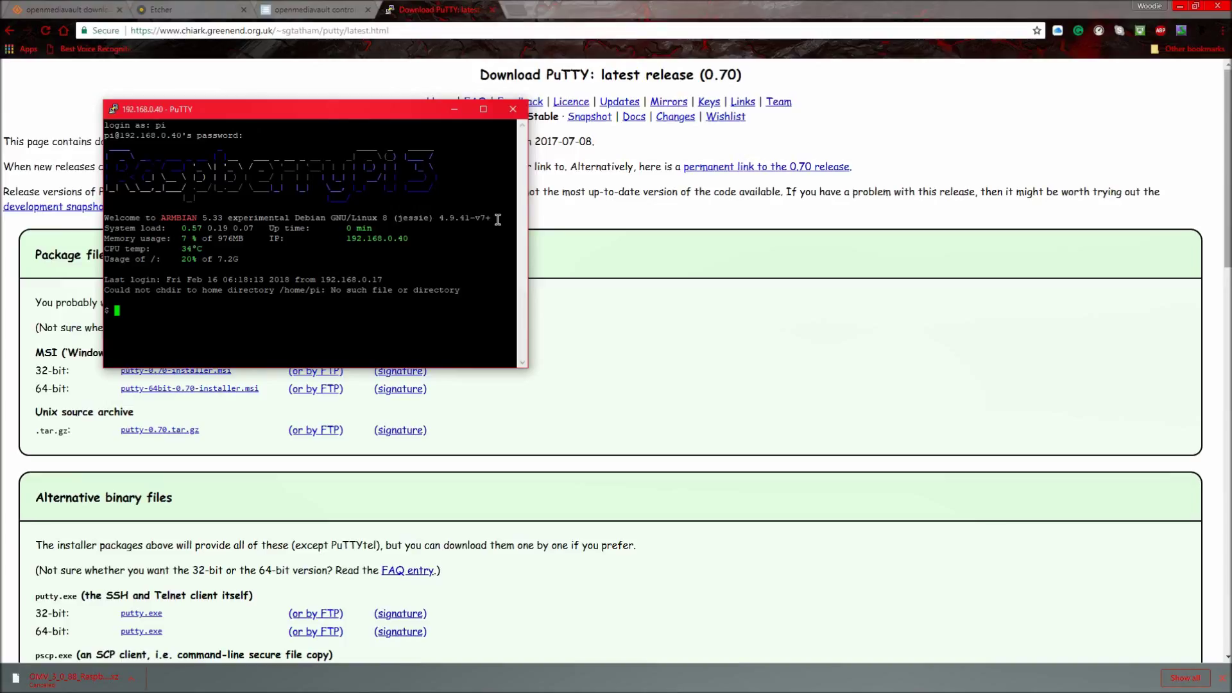
Disable the rrdcached startup service by running sudo update-rc.d rrdcached disable, entering the sudo password for pi
text(sudo update)
key(BackSpace)
text(-rd)
key(BackSpace)
text(c.d rrdcached disable)
key(Return)
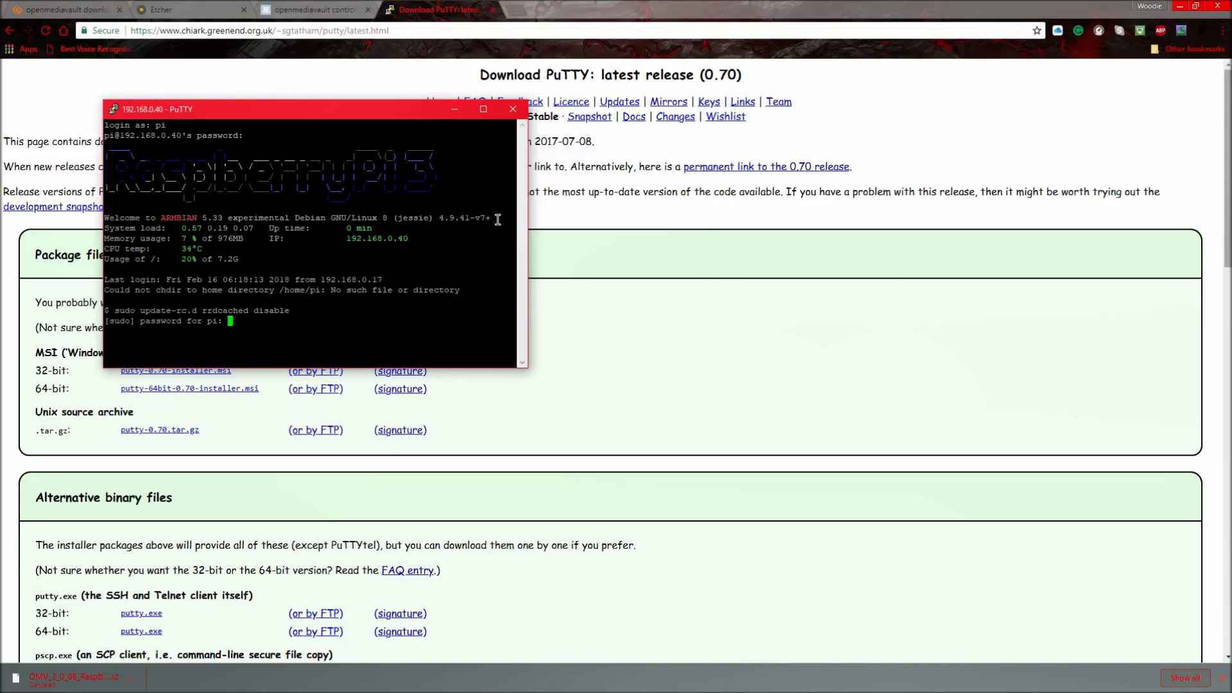
key(Return)
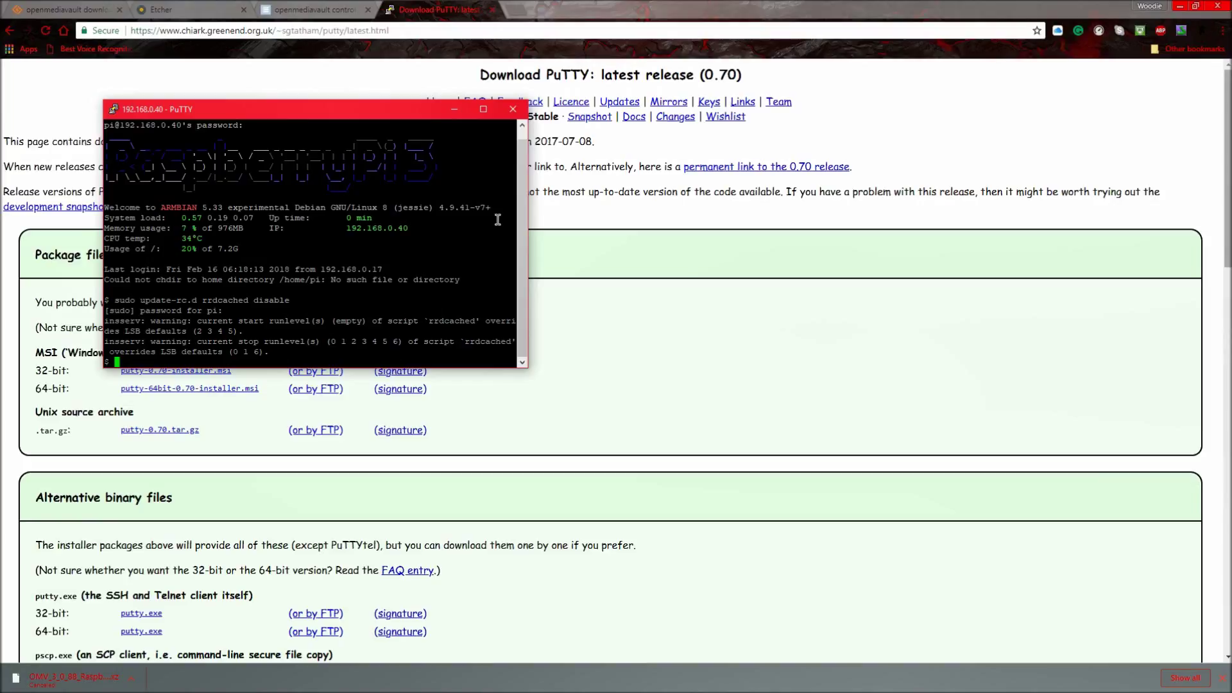
Disable the collectd startup service by running sudo update-rc.d collectd disable
text(sudo update-rc.d colled)
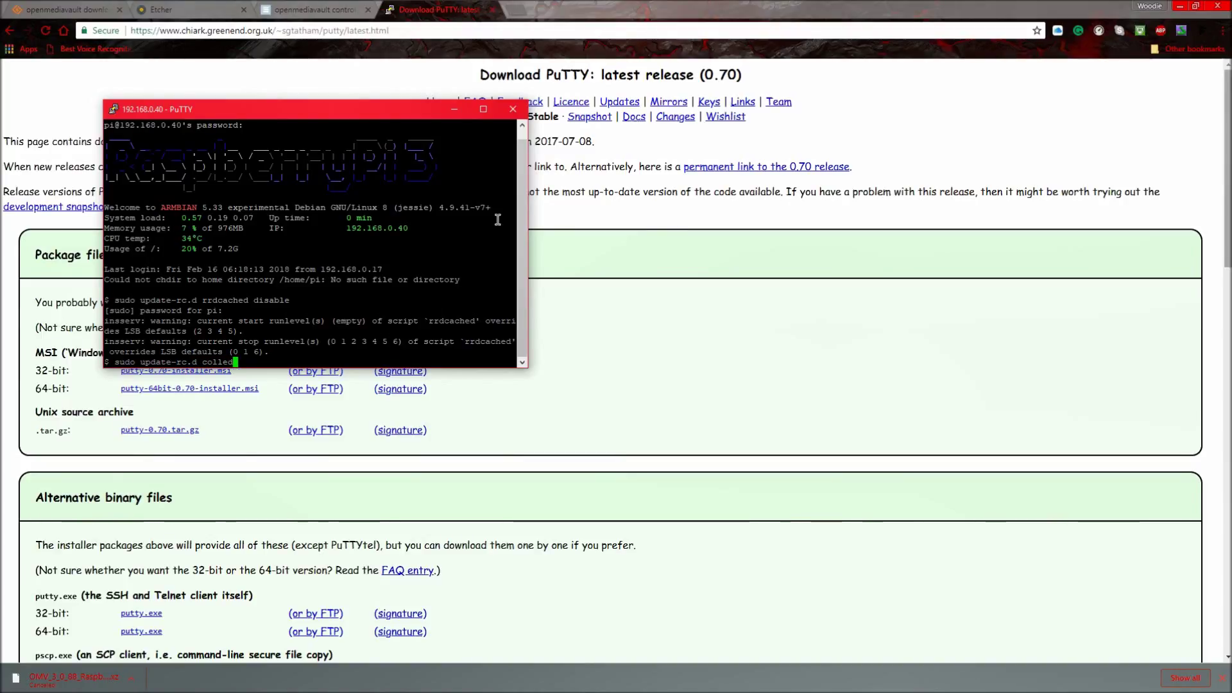
key(BackSpace)
text(ct)
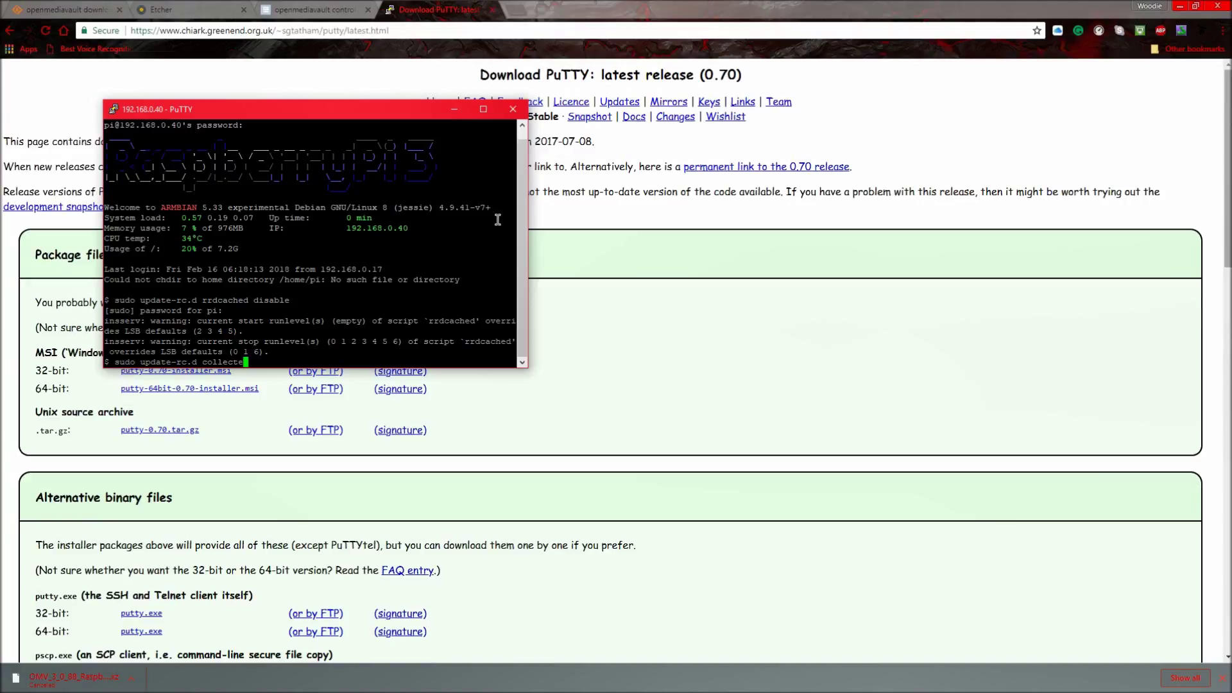
text(d disable)
key(Return)
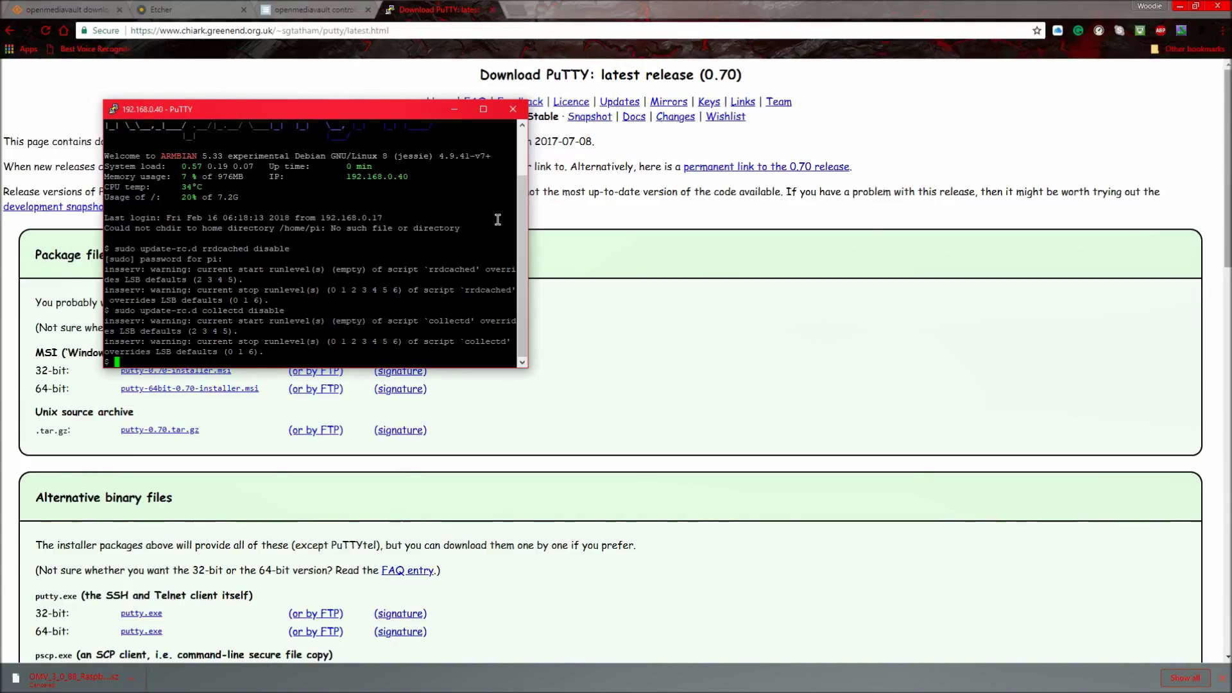
Try to stop the rrdcached service by running sudo monit stop rrdcached
text(sudo monit)
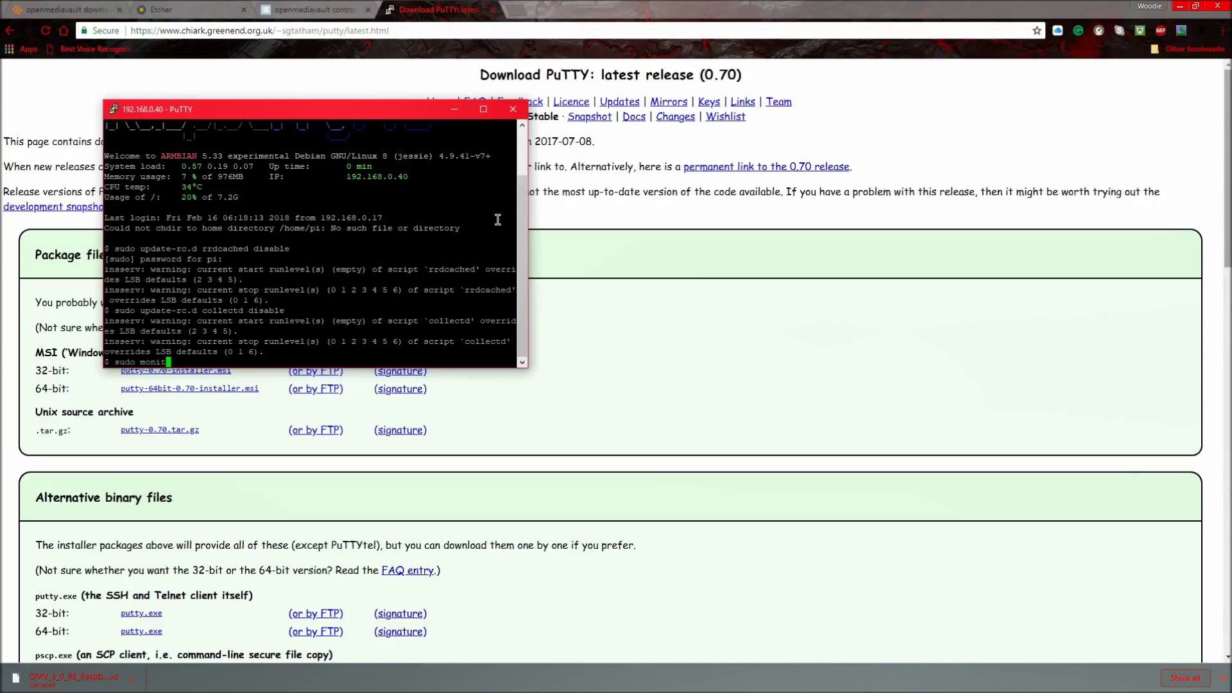
text( stop rr)
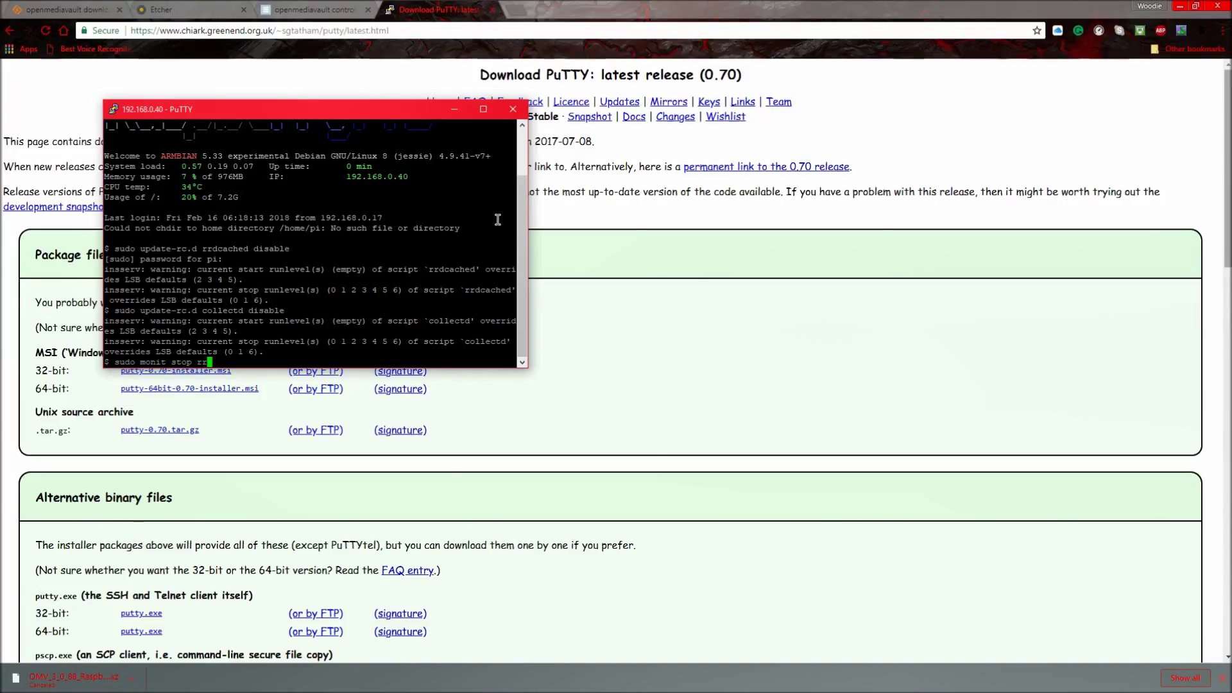
text(dcac)
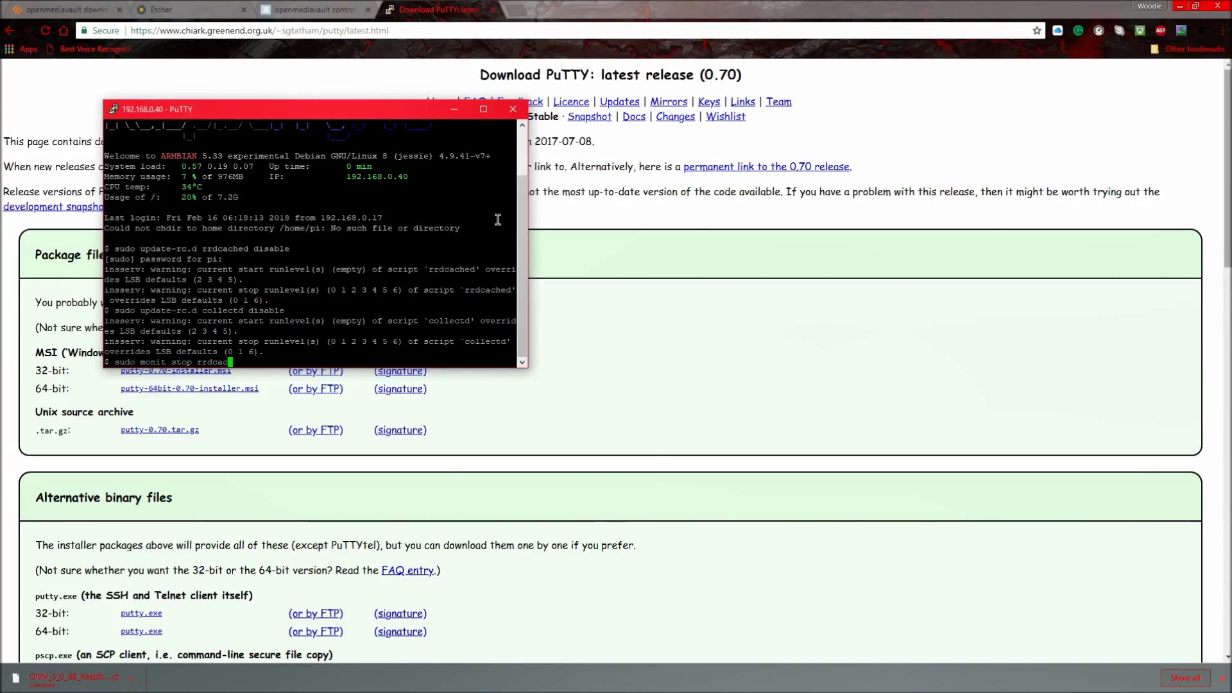
text(hed)
key(Return)
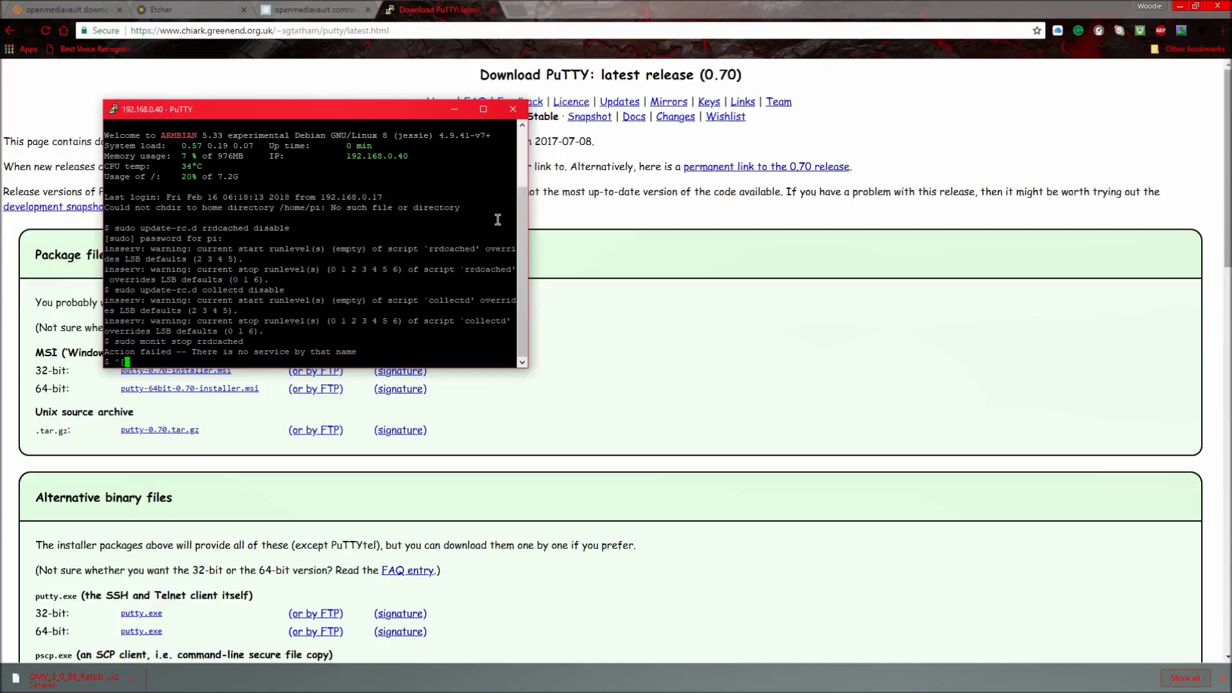
Try to stop the collectd service by running sudo monit stop collectd
text(sudo )
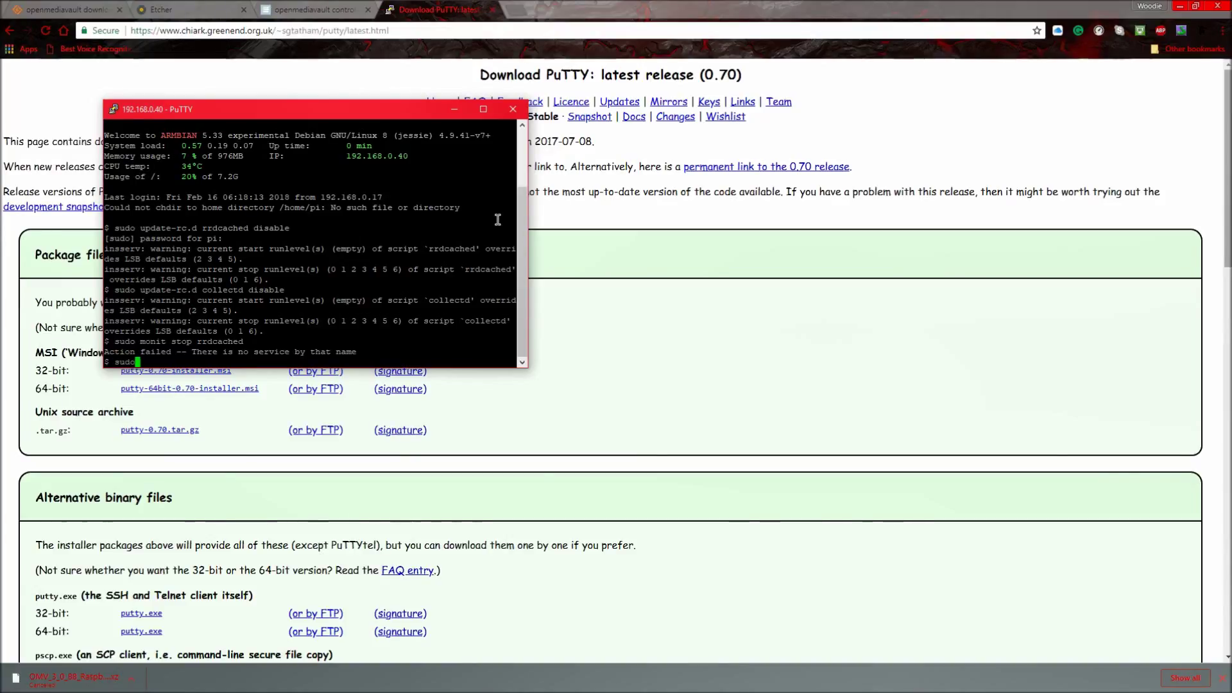
text(mo)
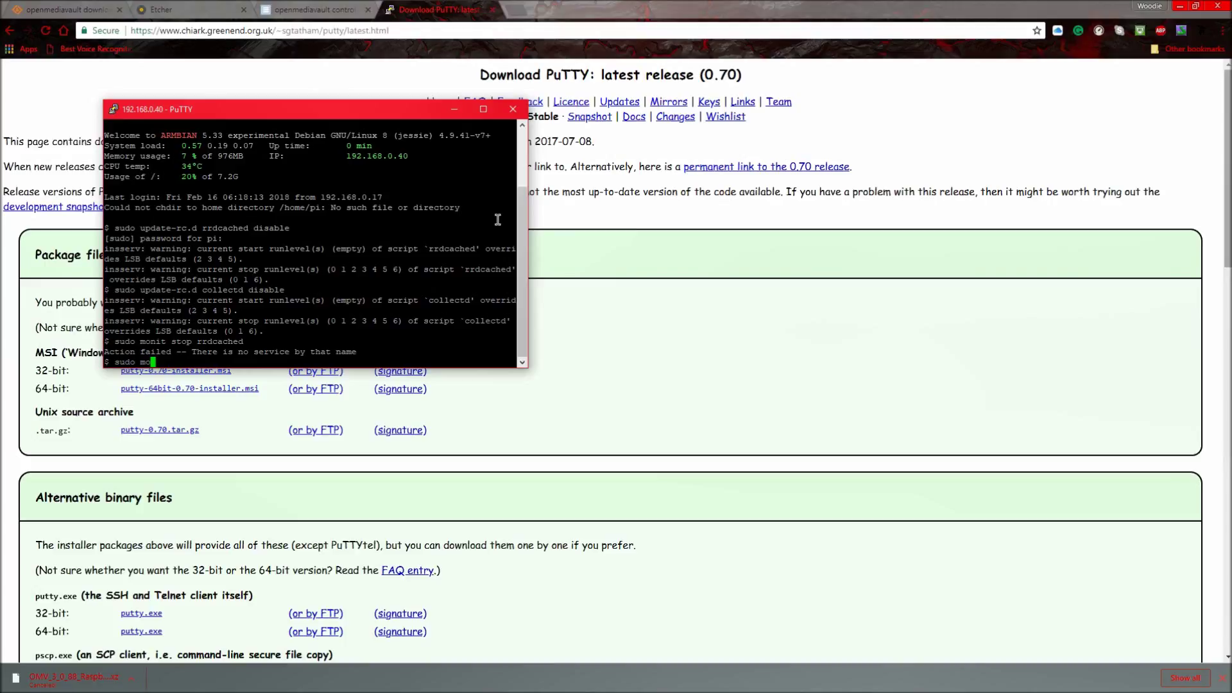
text(nit stop collectd)
key(Return)
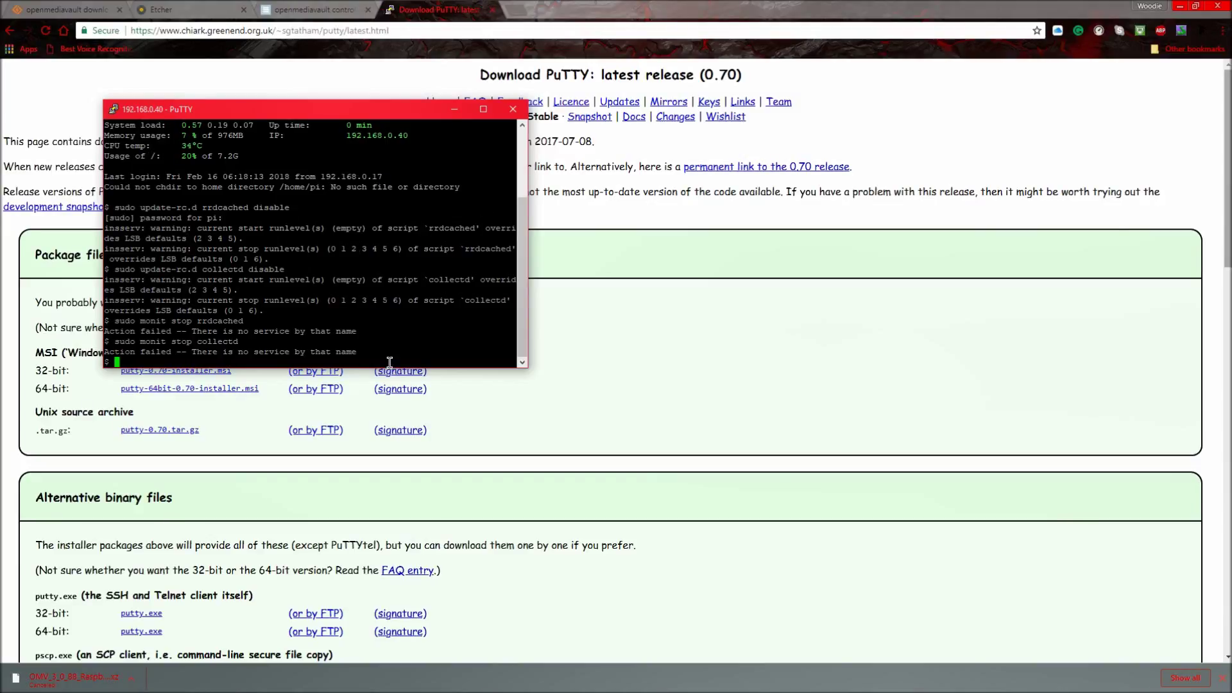
In the PuTTY session, install the unattended upgrades package by running sudo apt-get install unattended-upgrades -y
drag(55, 255, 82, 255)
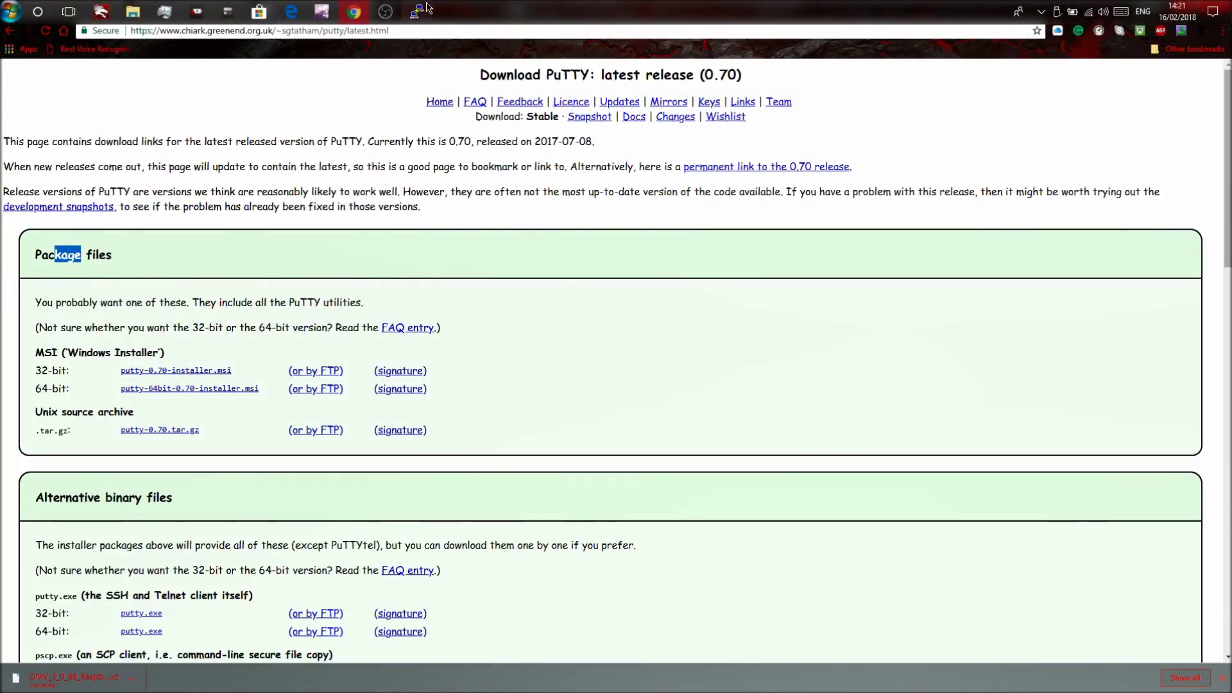
click(427, 7)
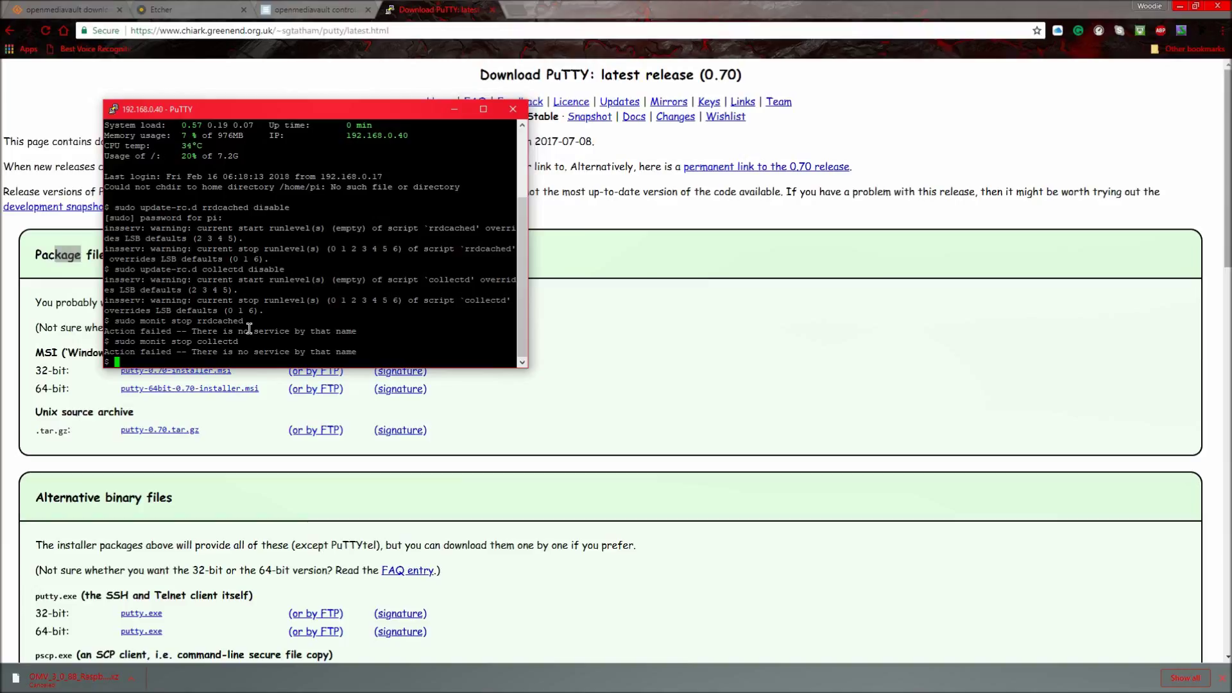
text(sudo apt-get install )
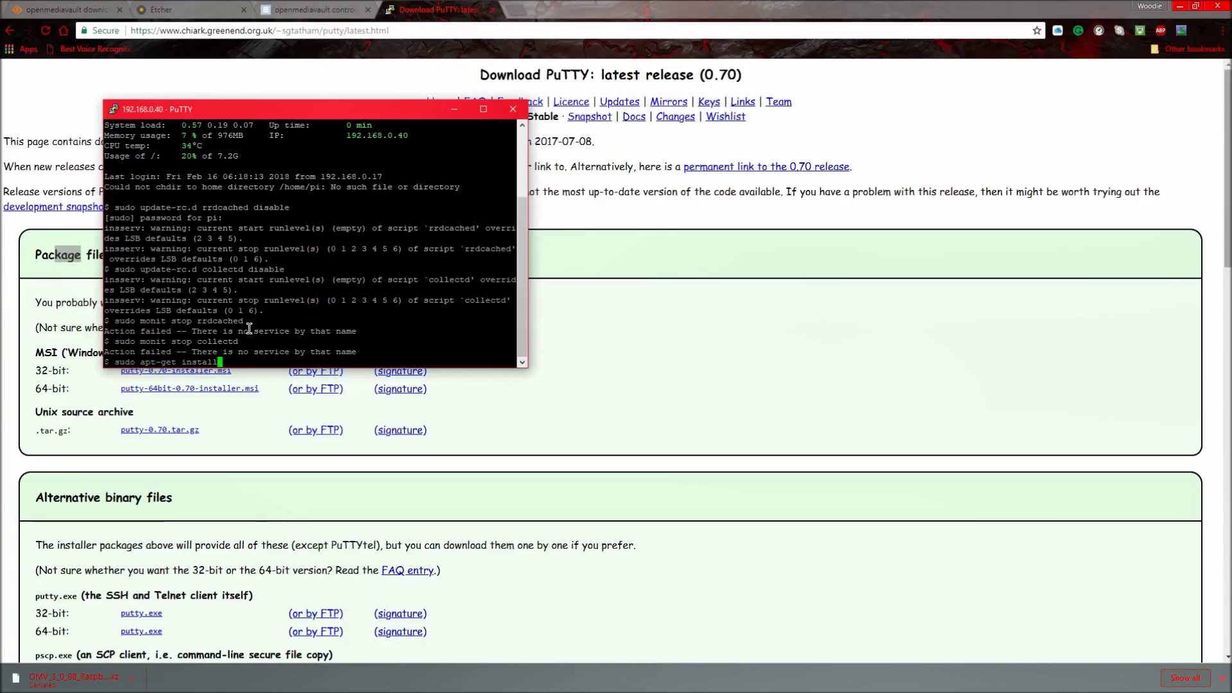
text(unatten)
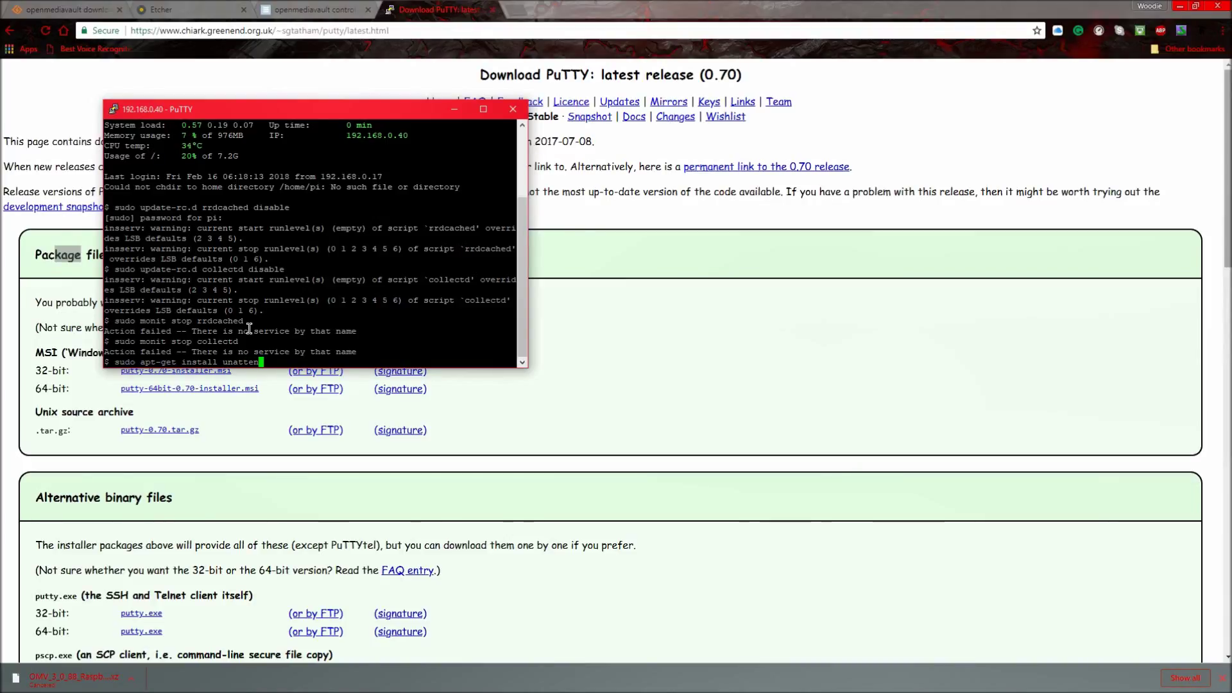
text(ded-up)
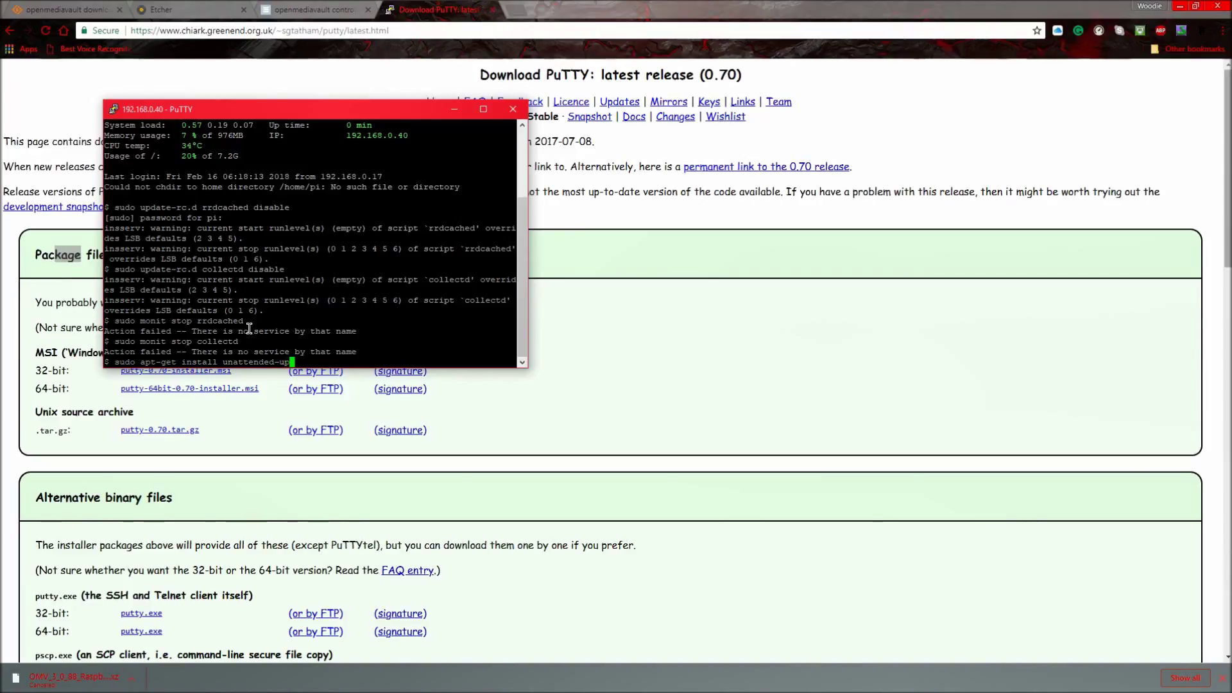
text(grades )
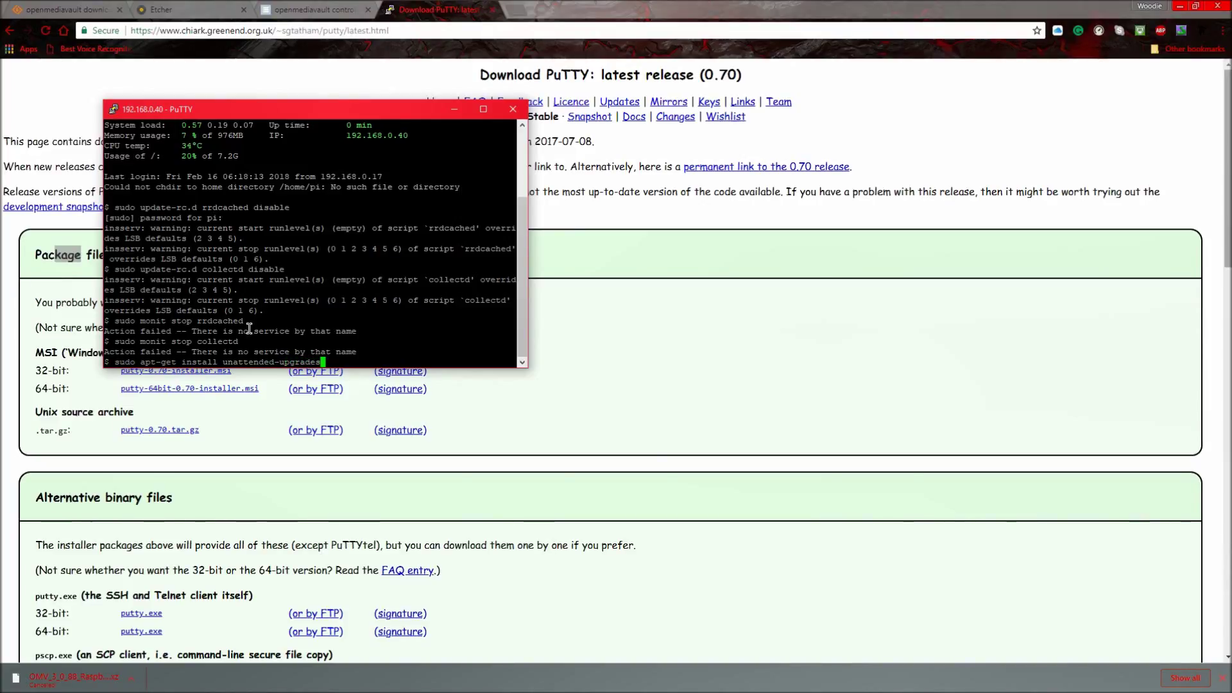
text(-y)
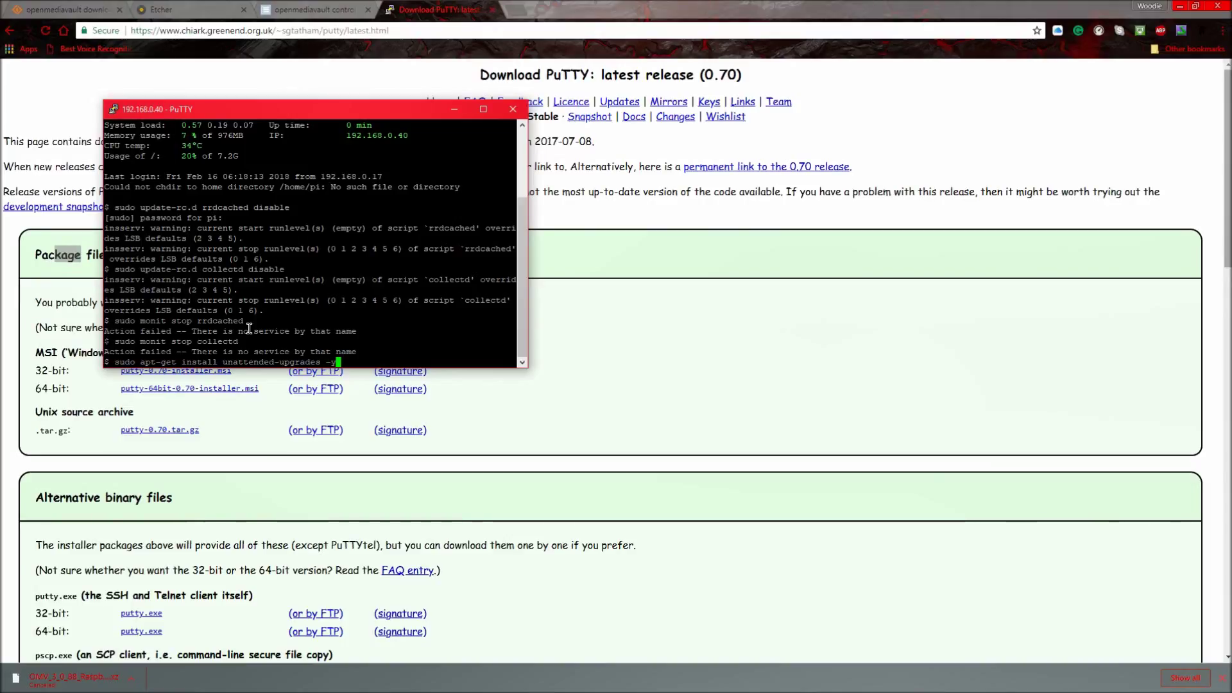
key(Return)
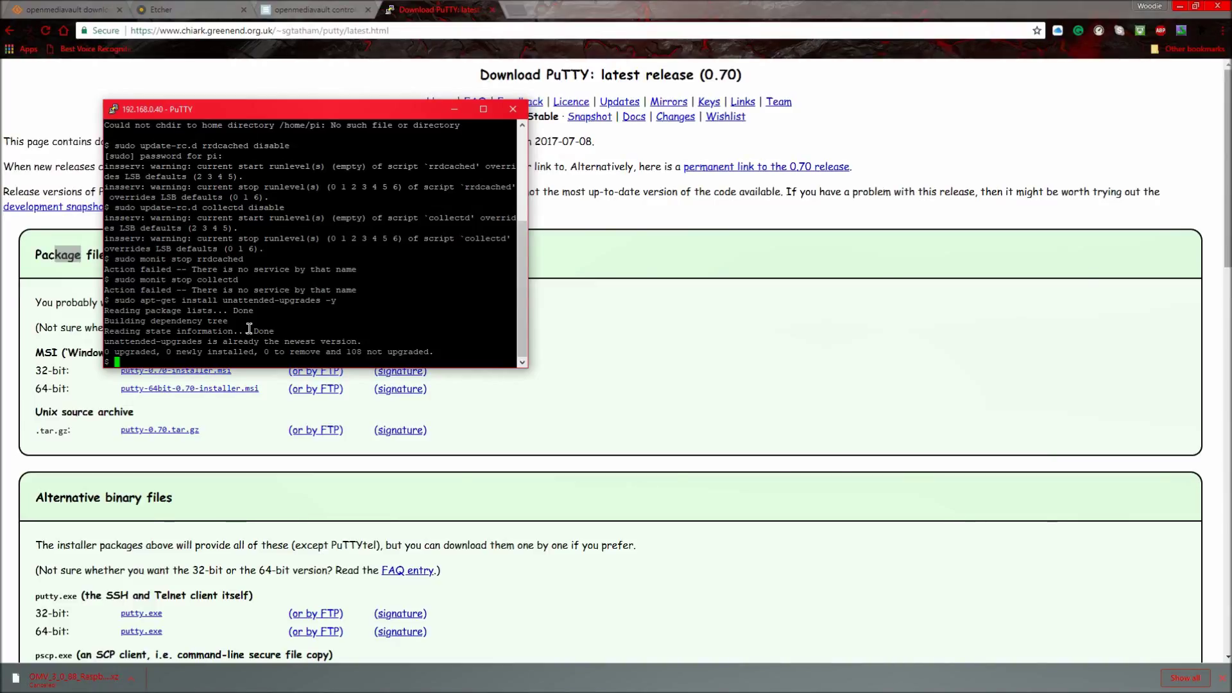
text(c)
text(rontab -l | { cat)
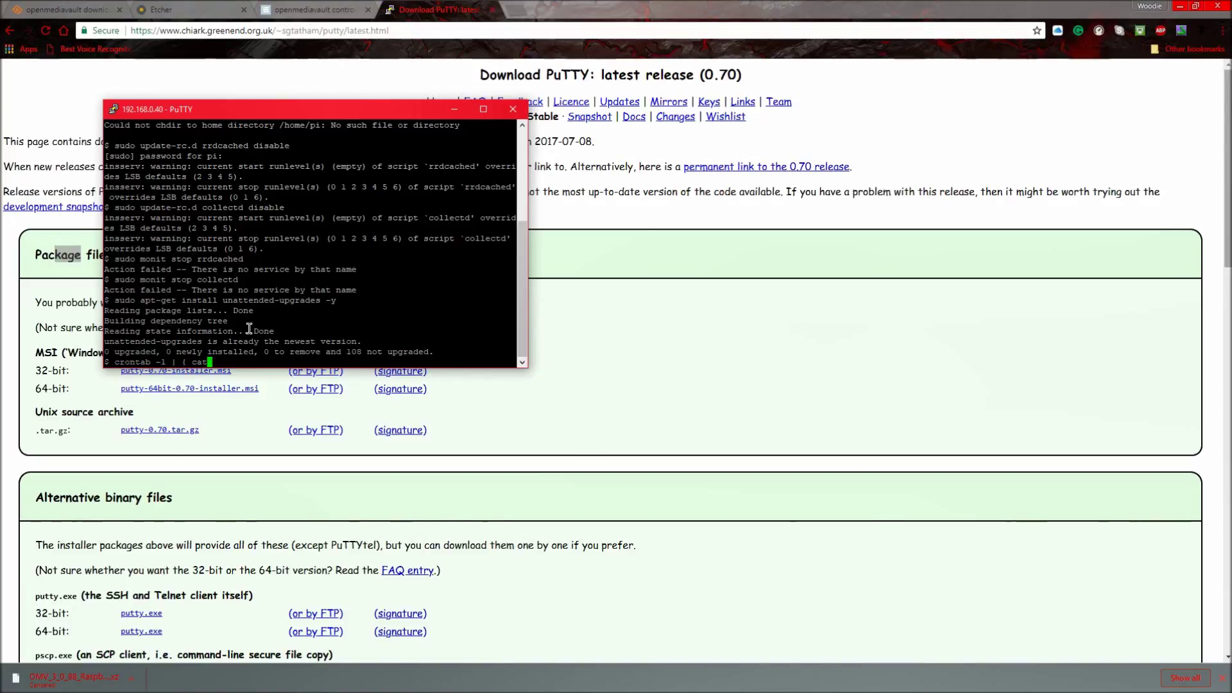
text(; echo)
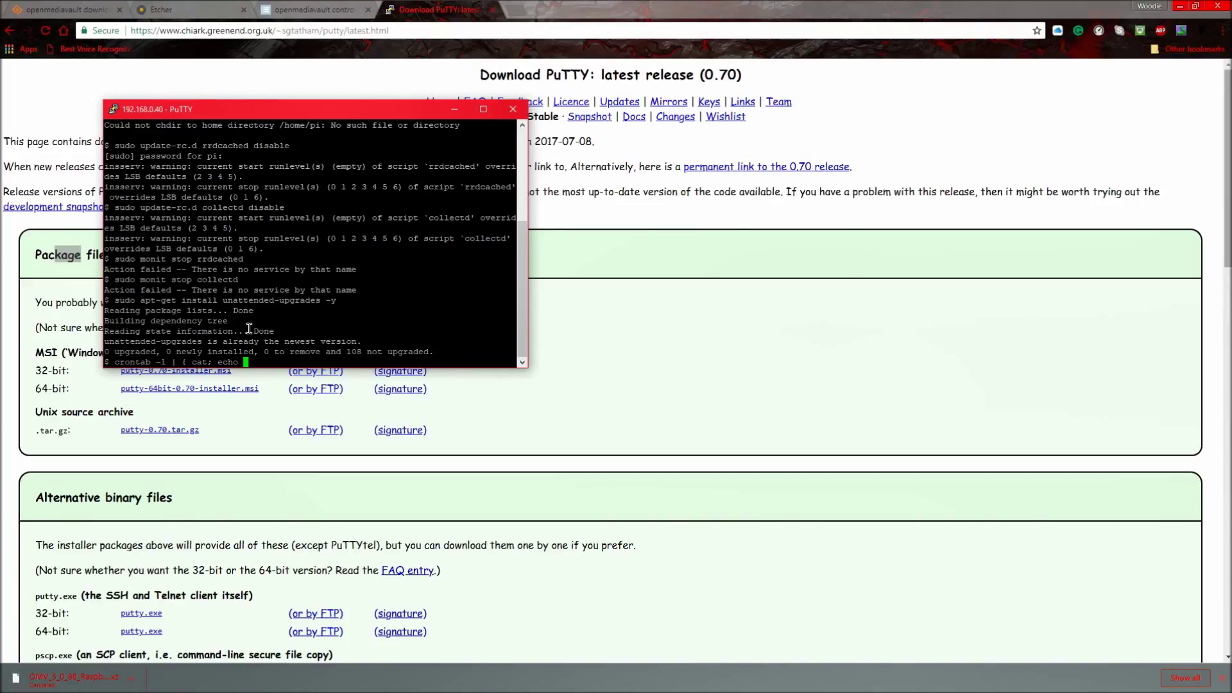
text("@daily apt-get update)
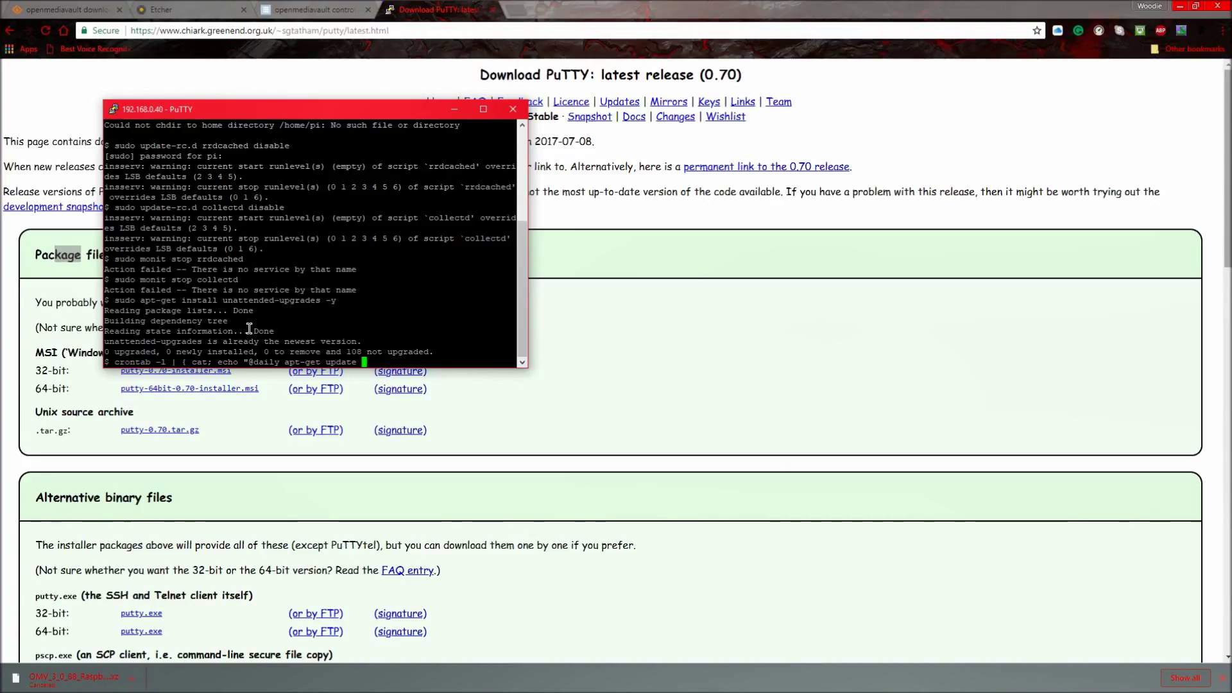
text(&& unatten)
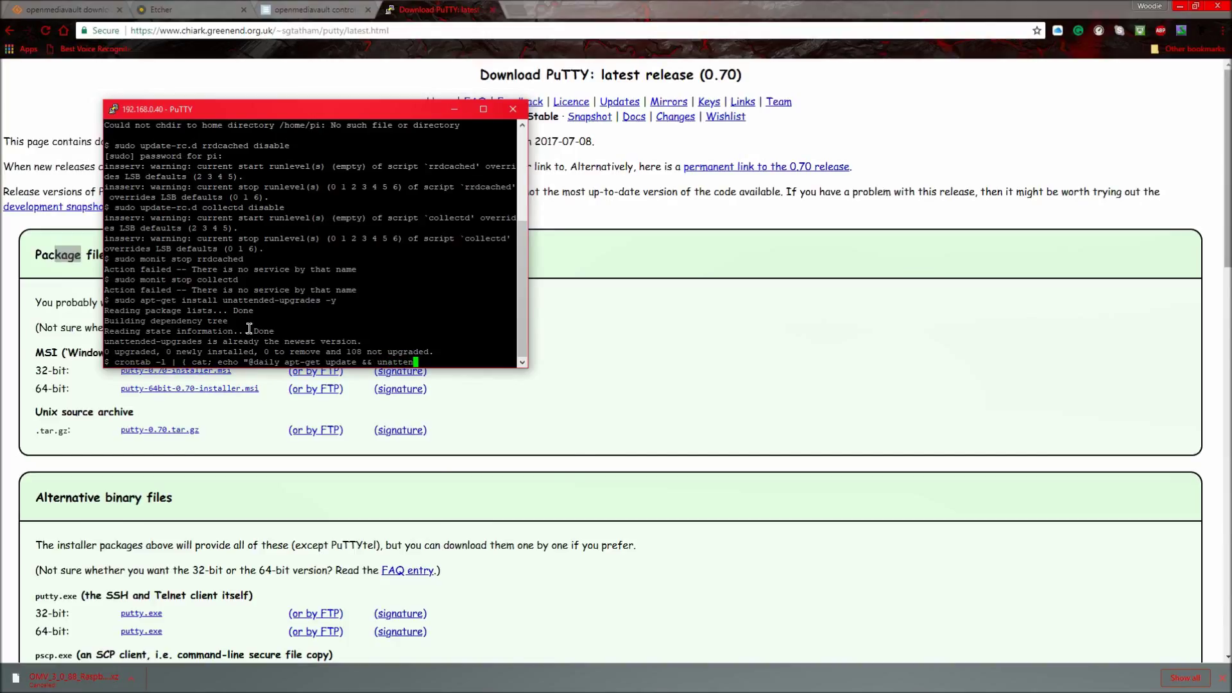
text(ded-up)
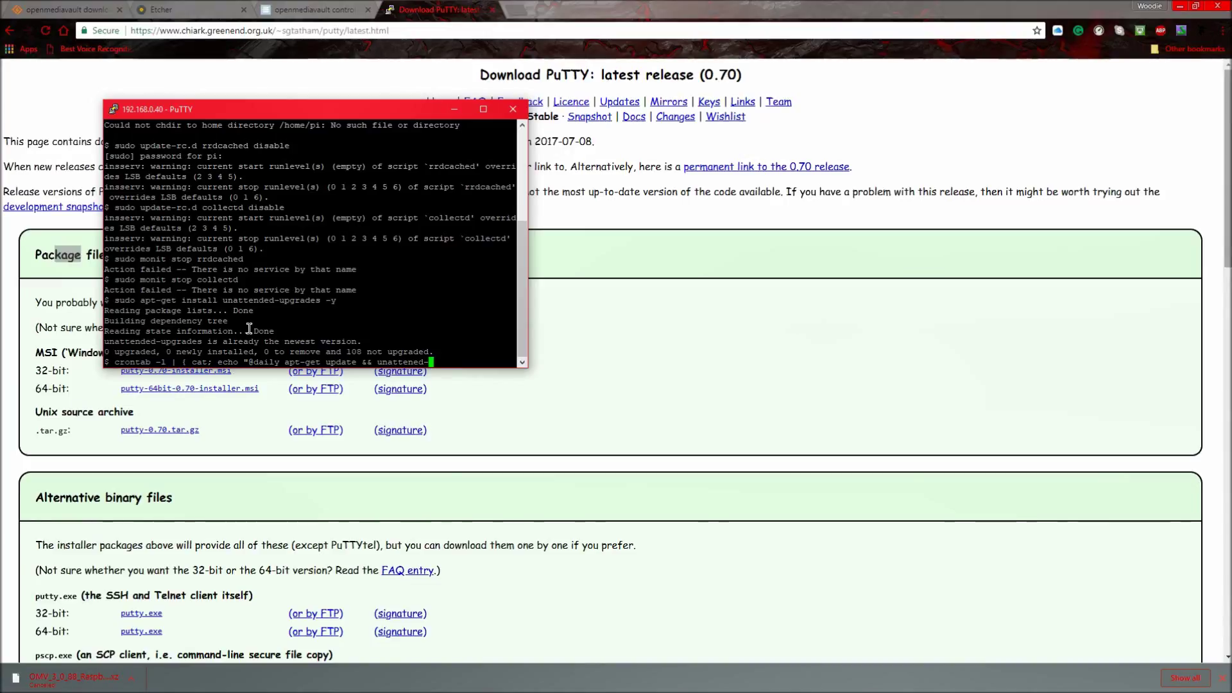
text(graf)
text(e)
text(")
text(;)
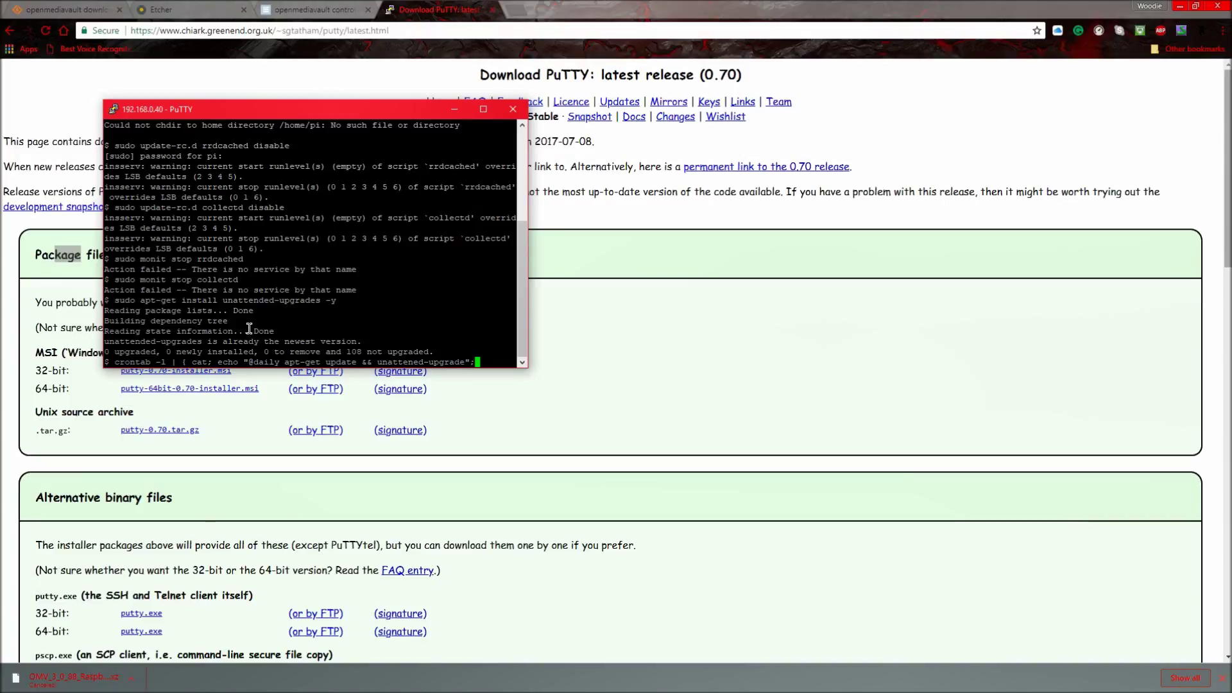
text( })
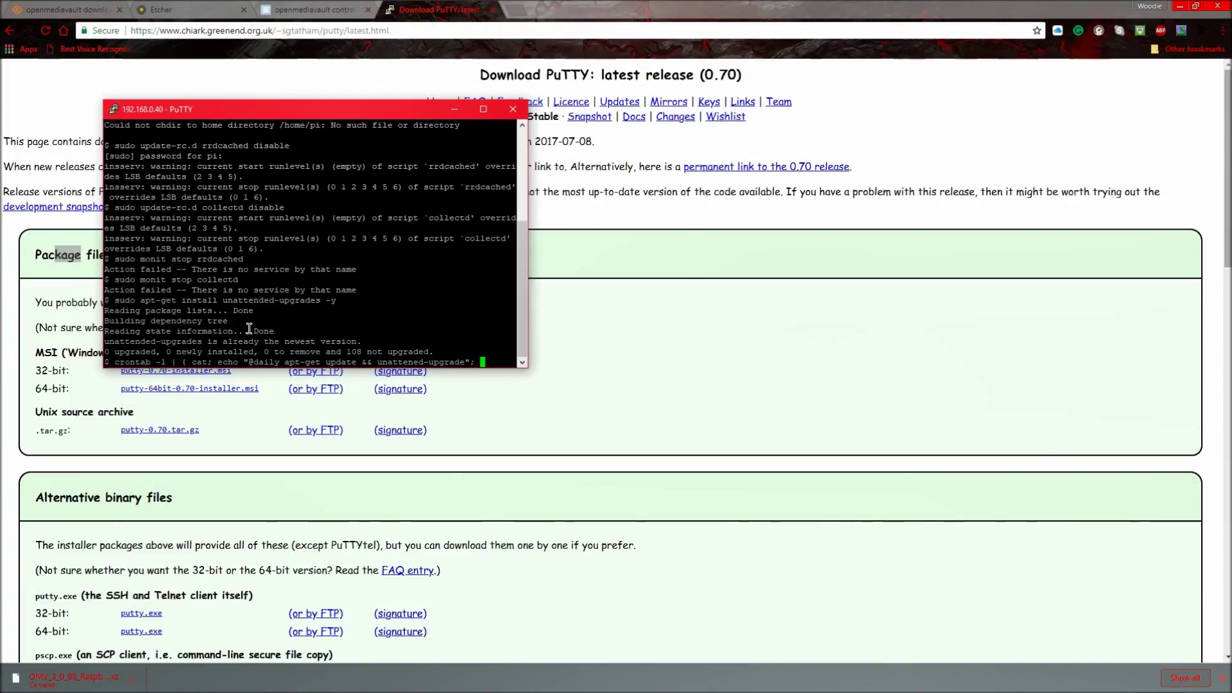
text( | cront)
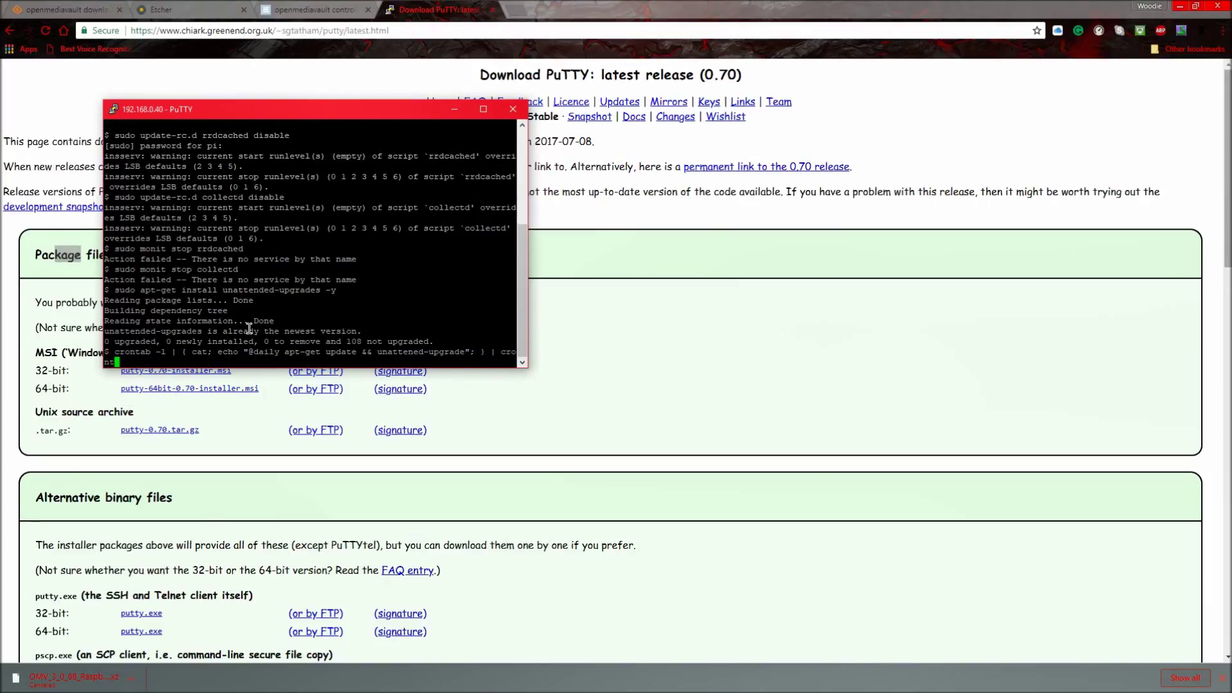
text(ab -)
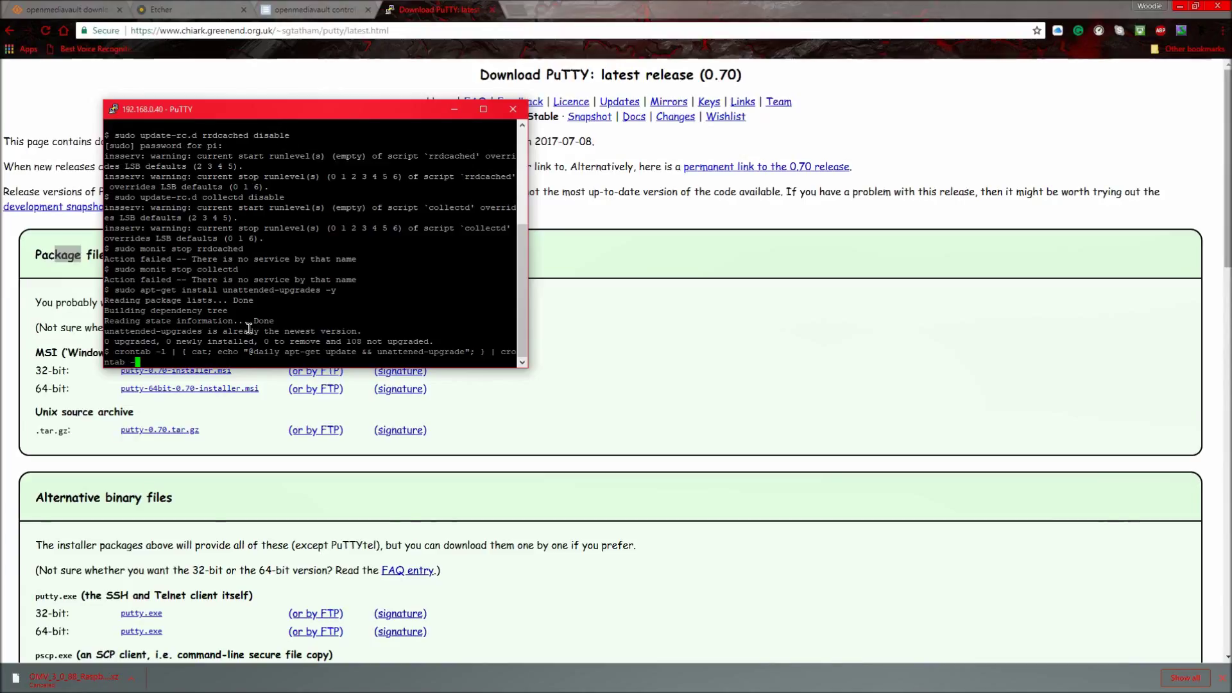
key(Return)
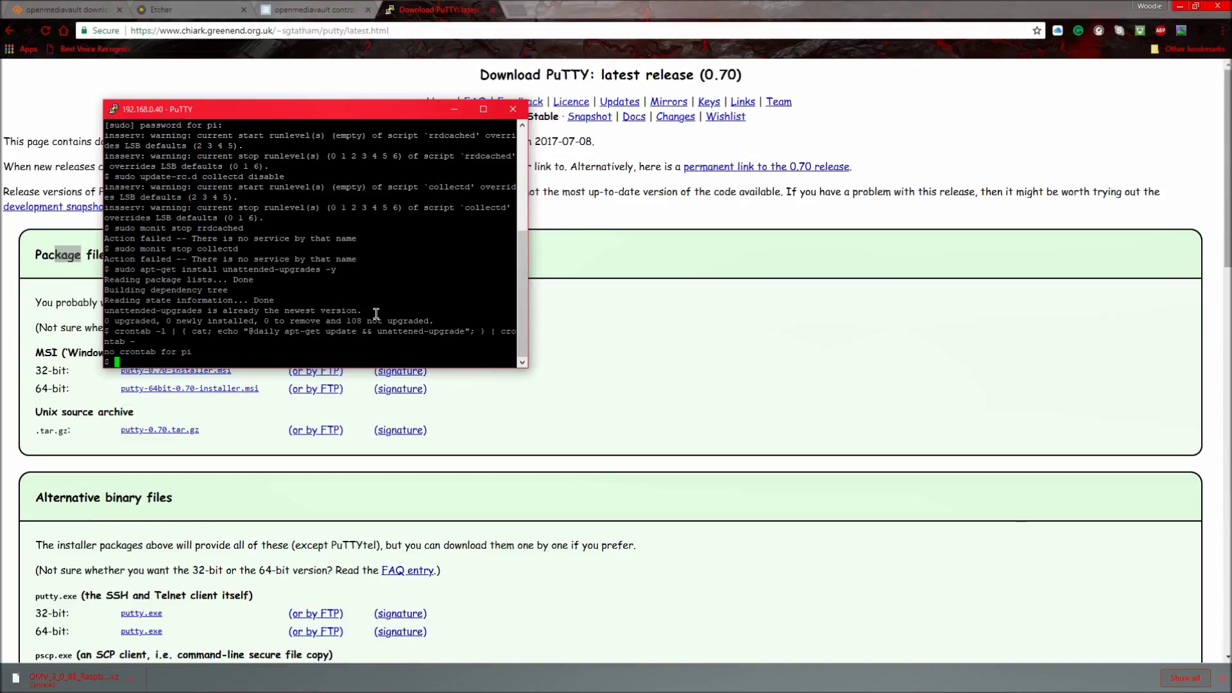
Switch to the openmediavault page in Chrome, dismiss the session error and log back in with the prefilled credentials
click(483, 108)
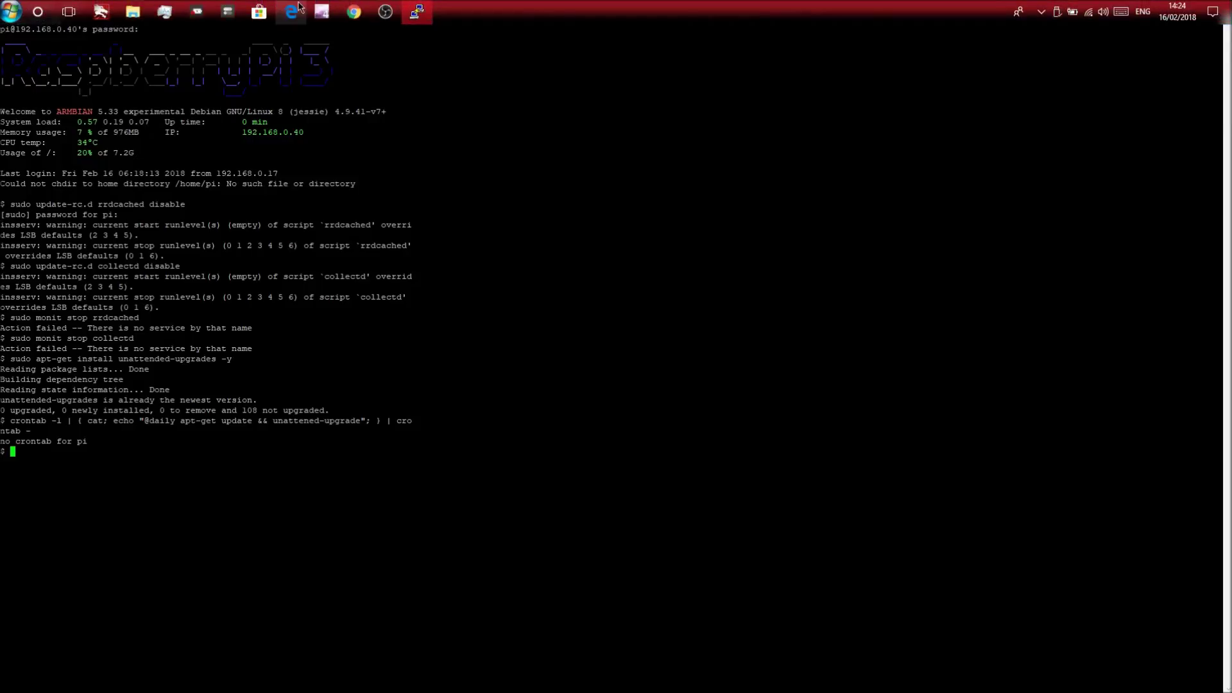
click(353, 12)
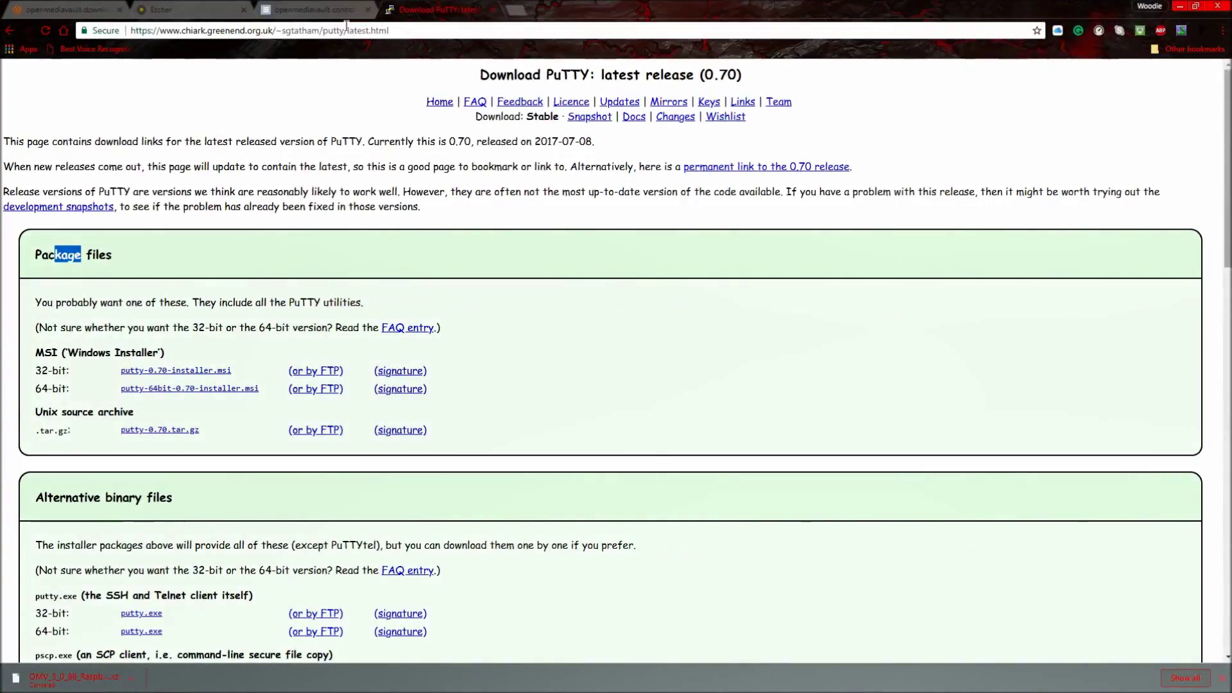
click(340, 11)
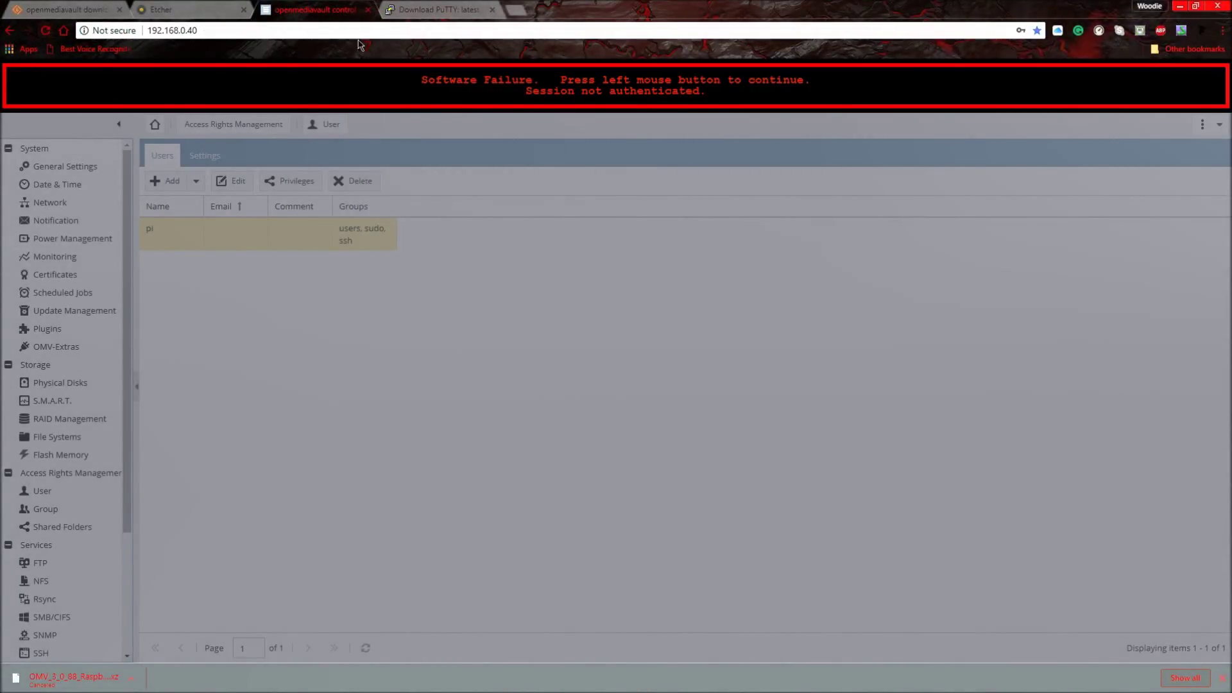
drag(422, 79, 770, 81)
click(806, 147)
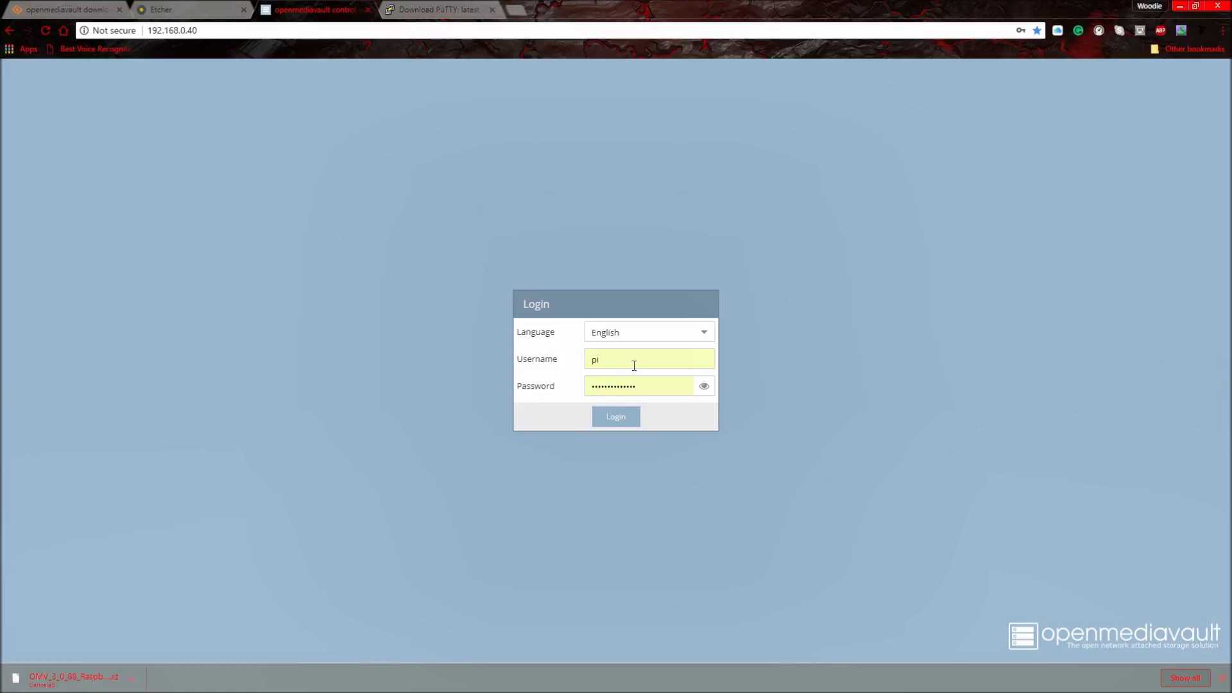
click(619, 417)
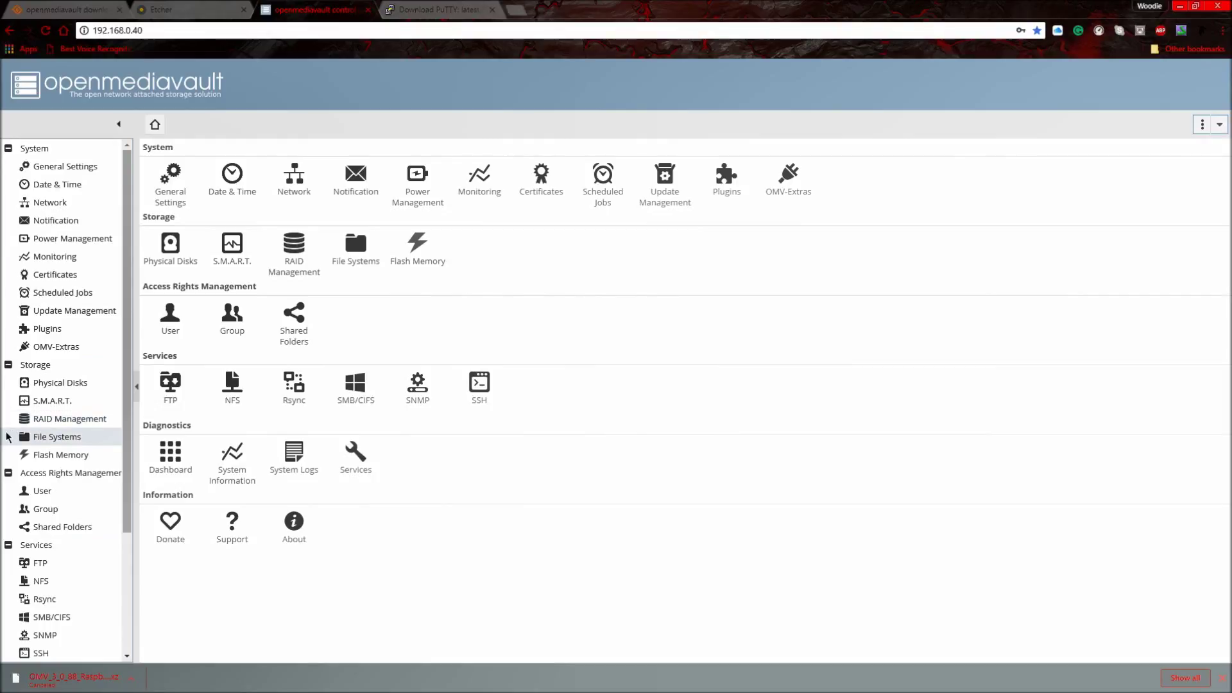
click(677, 369)
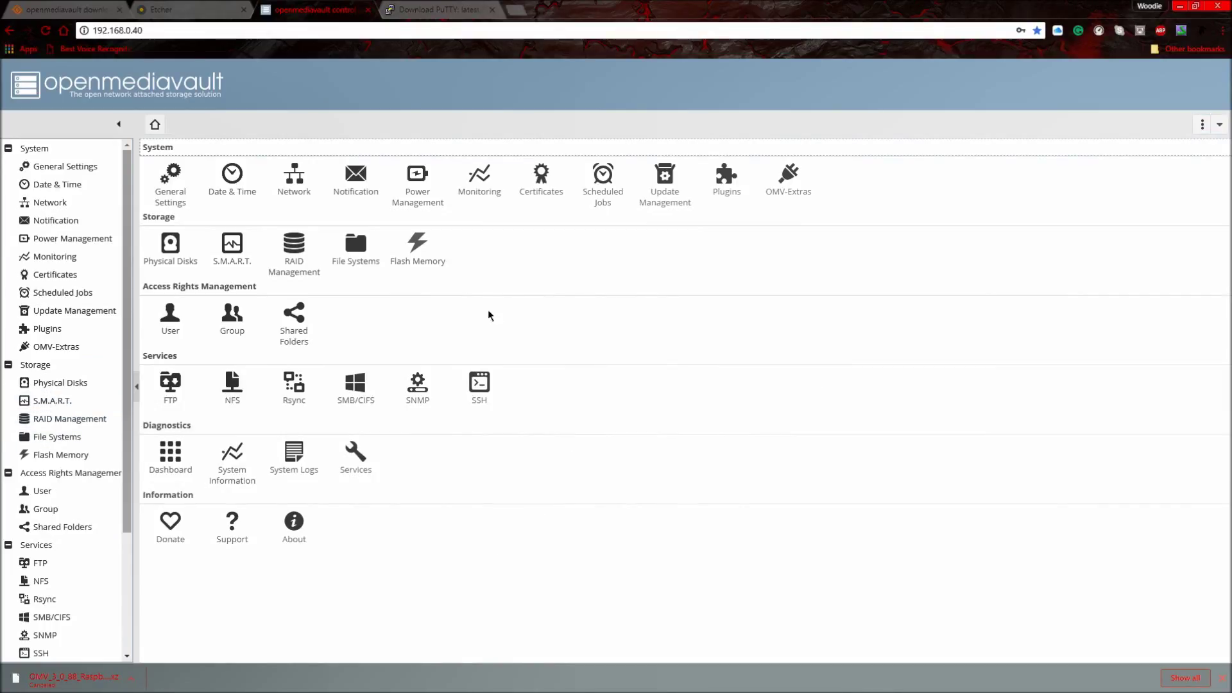
Mount the NAS file system on /dev/sda1 and apply the configuration change
mouse_move(285, 7)
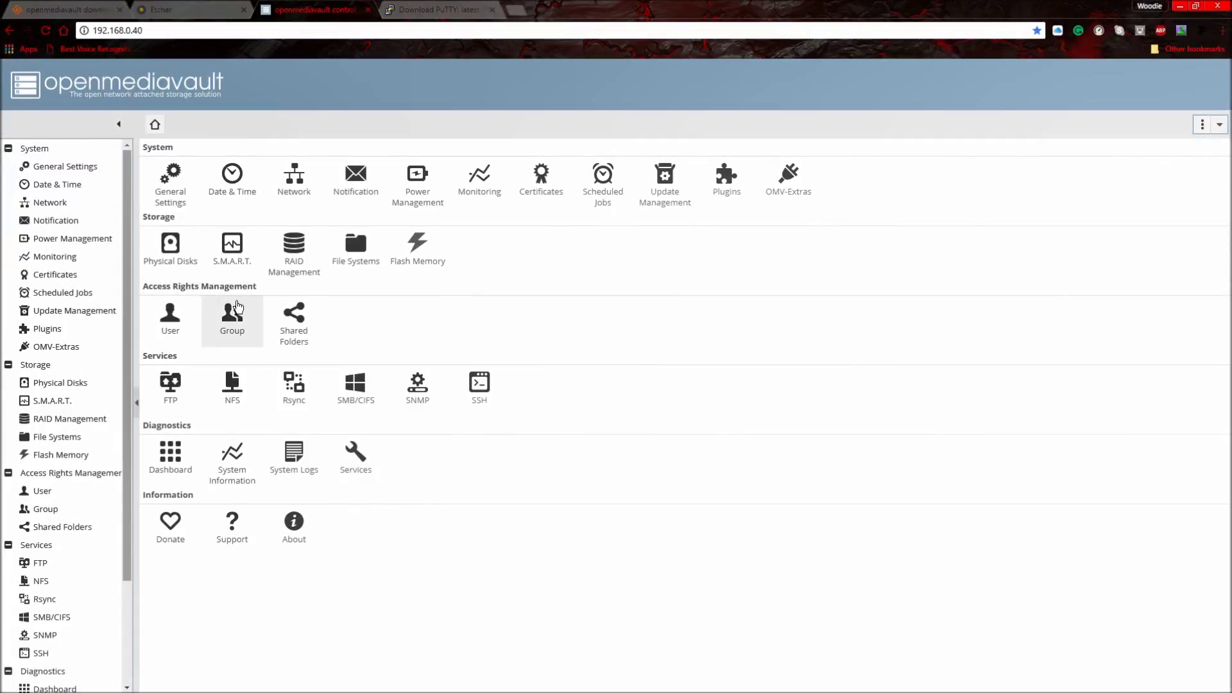
click(56, 439)
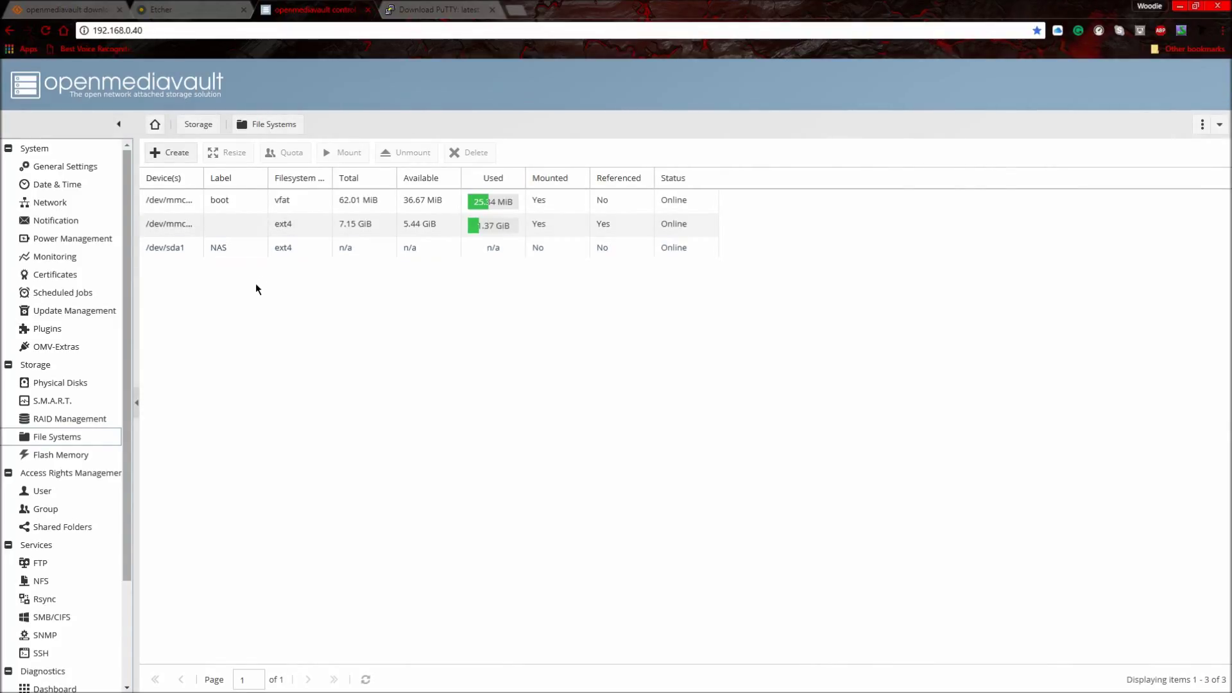
click(251, 226)
click(226, 252)
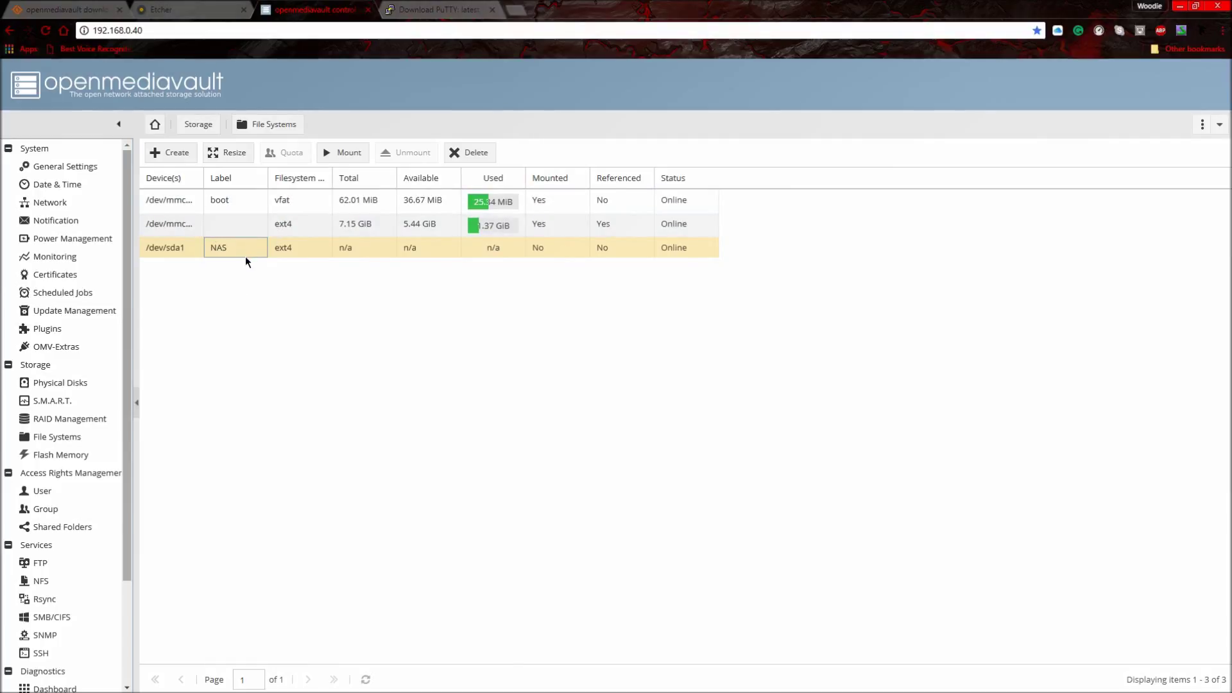
click(347, 153)
click(1149, 160)
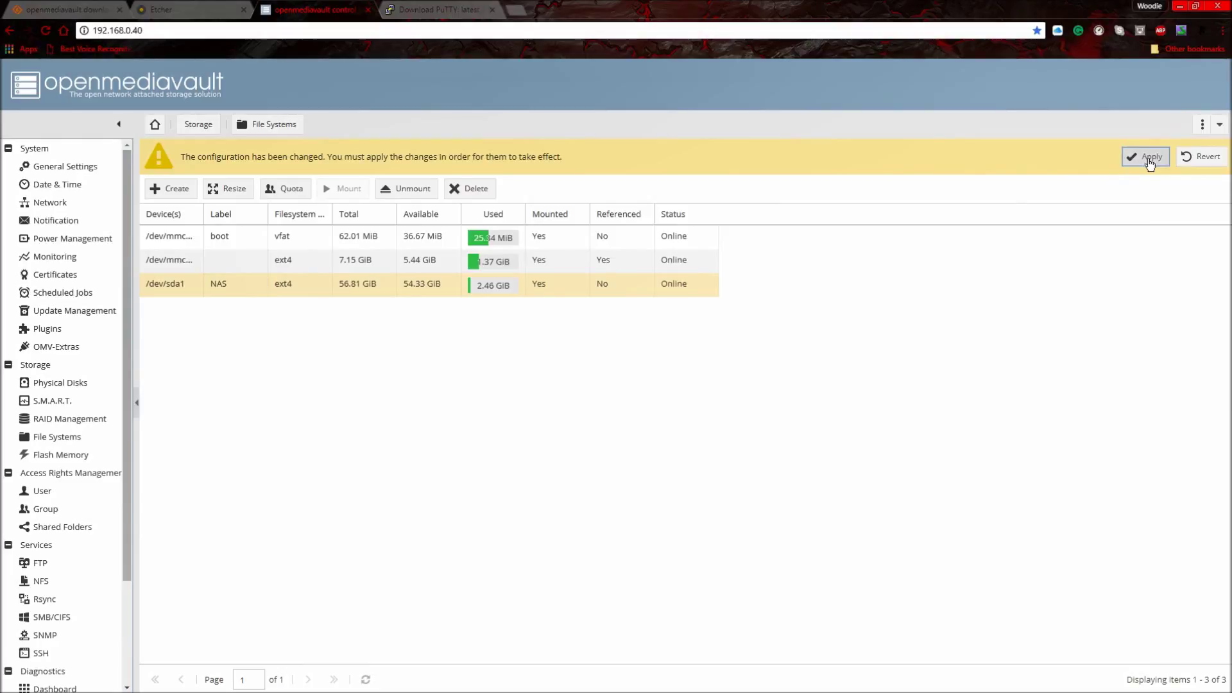
click(600, 412)
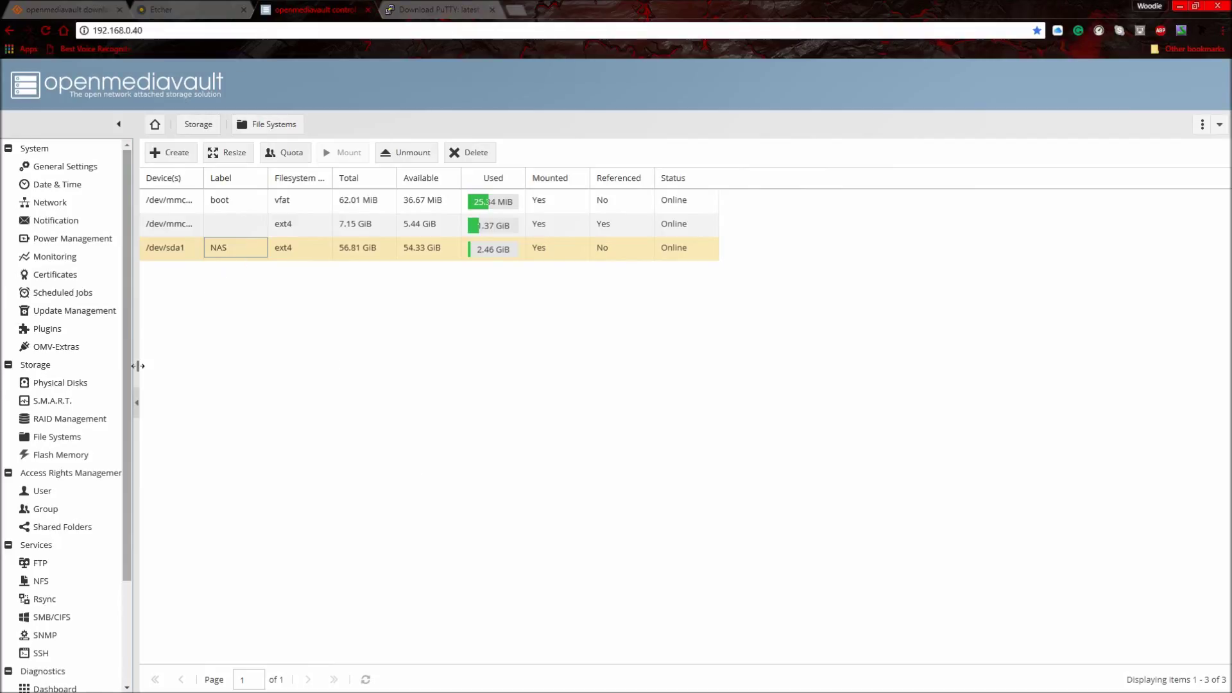
Switch on the SMB/CIFS service in its general settings
scroll(45, 630, down, 2)
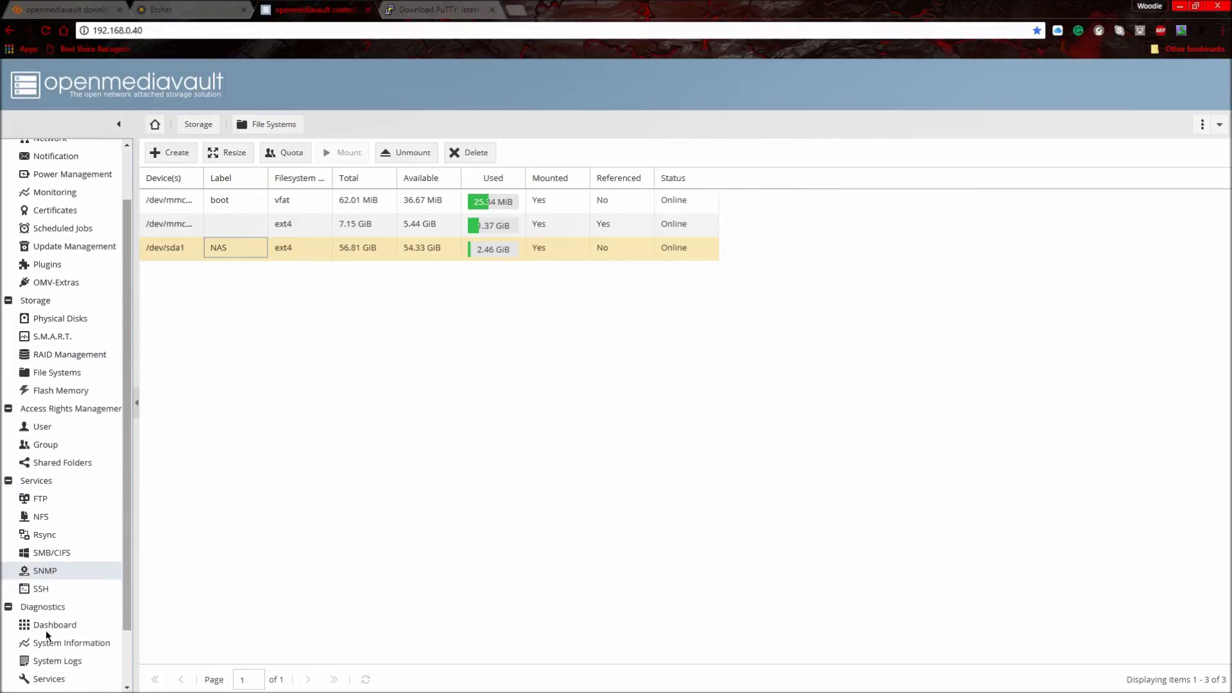
click(78, 552)
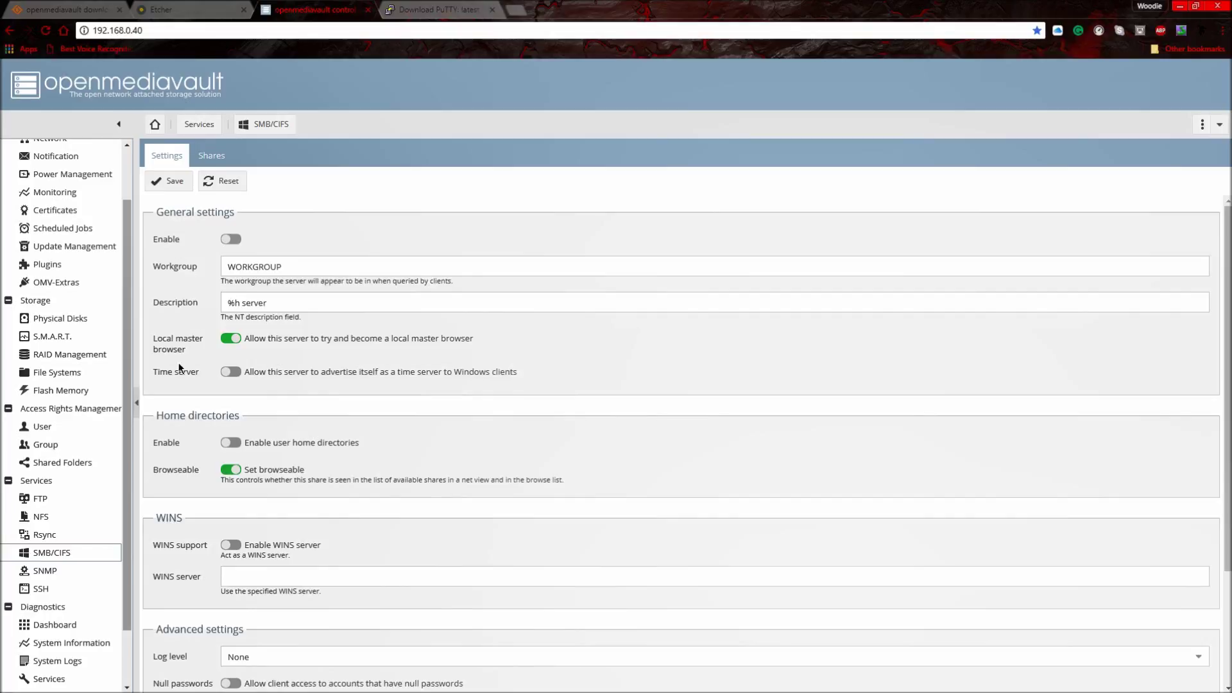
click(229, 239)
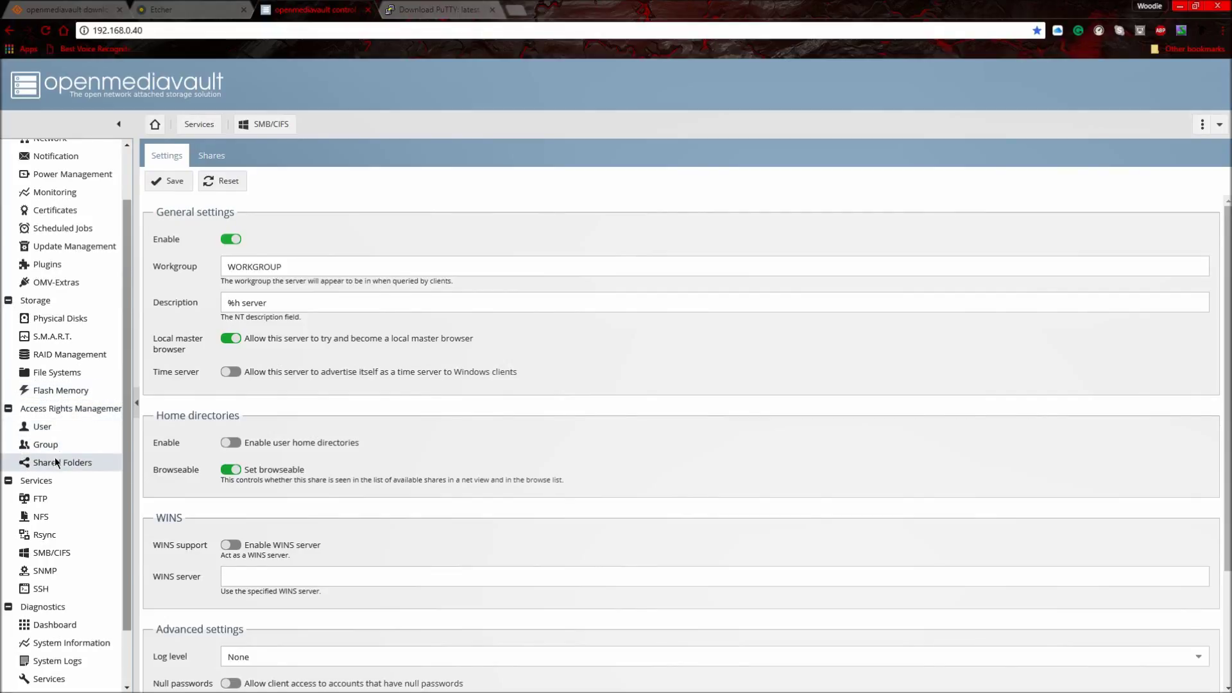
Start a new SMB/CIFS share and create a shared folder for it, with NAS as the device
click(223, 163)
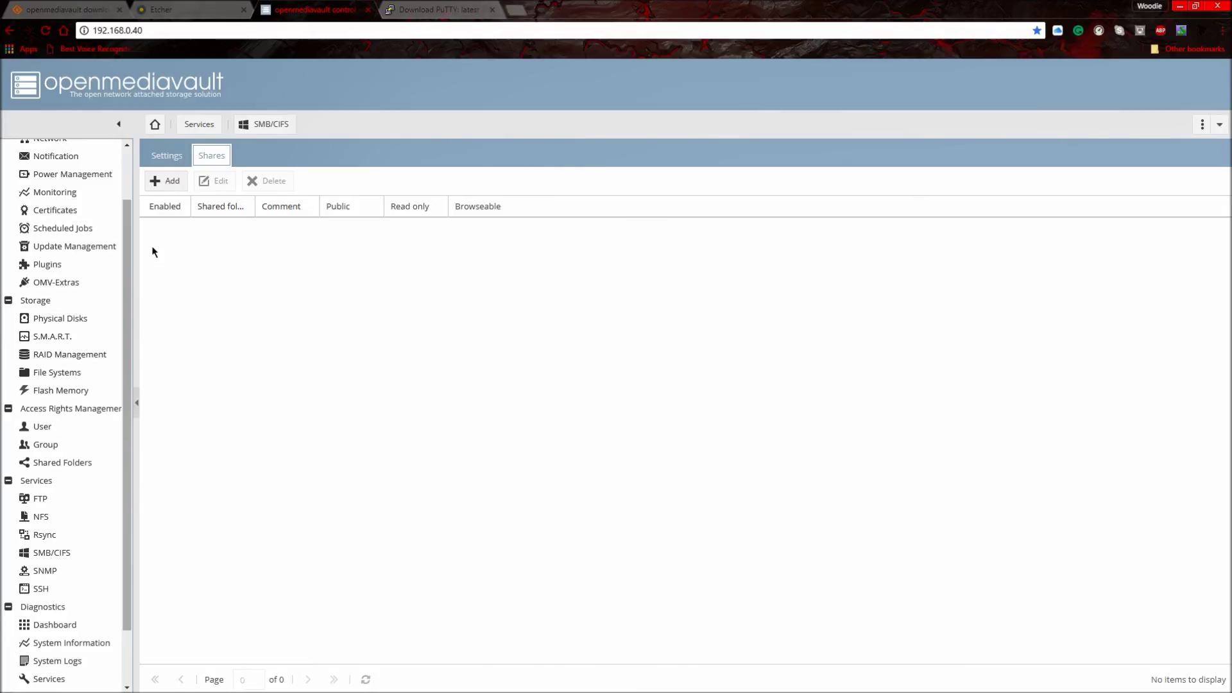
click(167, 188)
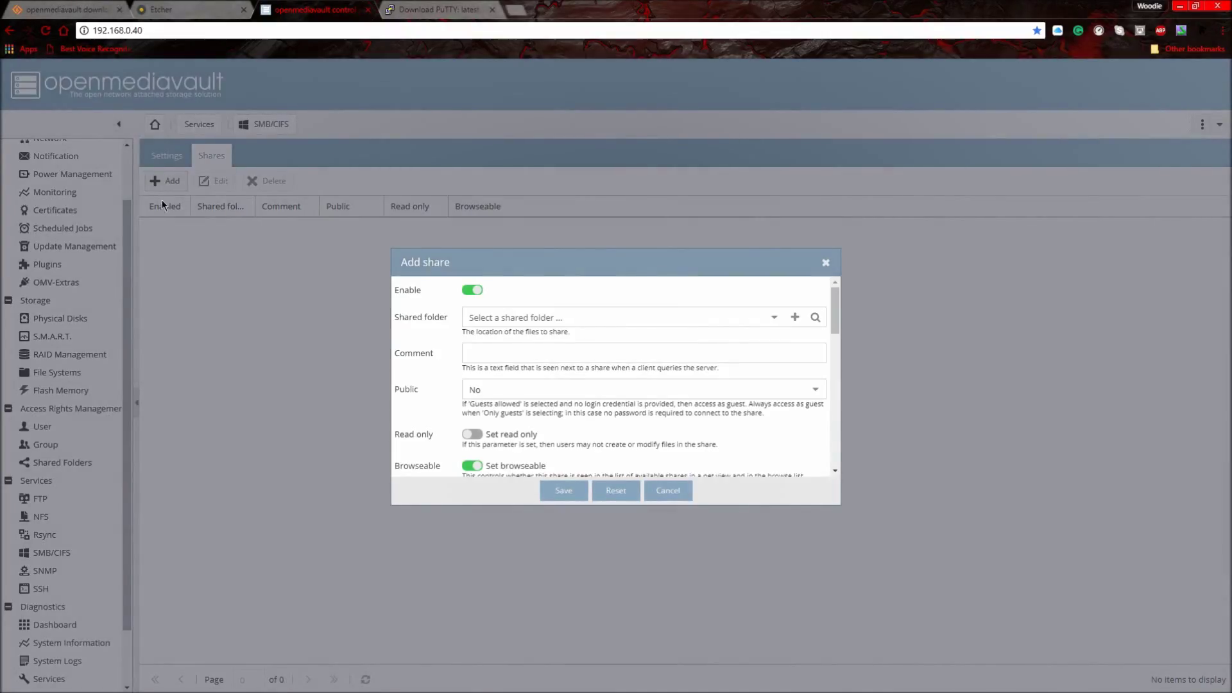
click(789, 318)
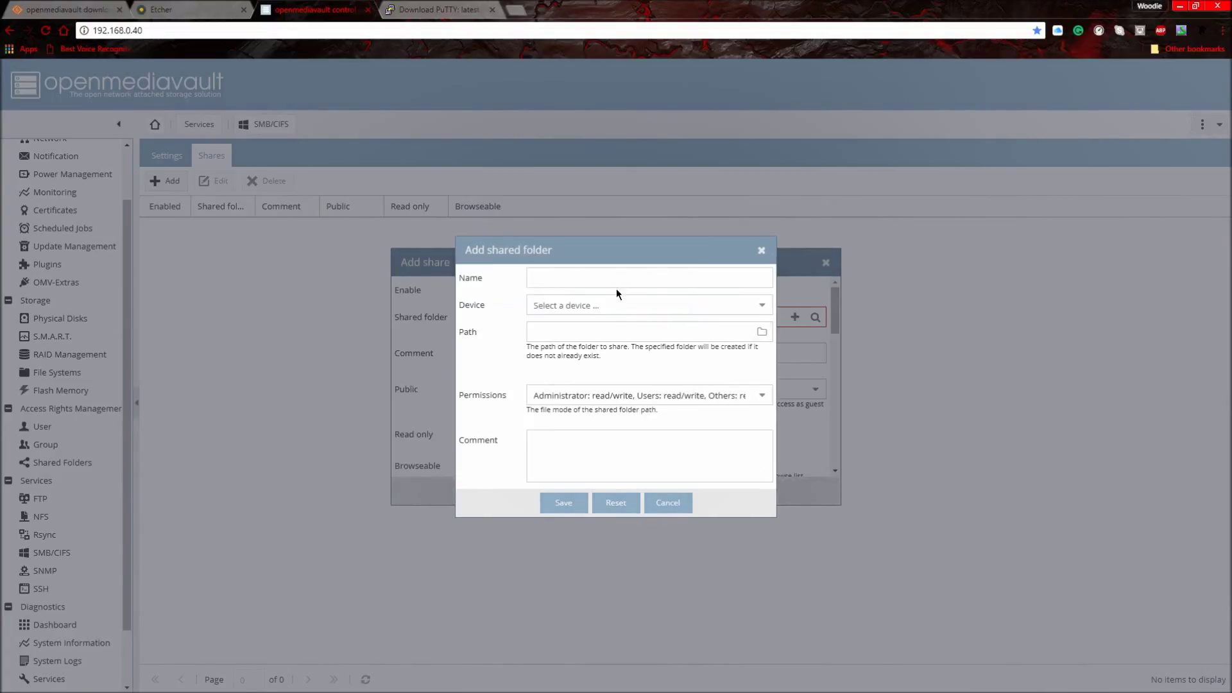
click(638, 303)
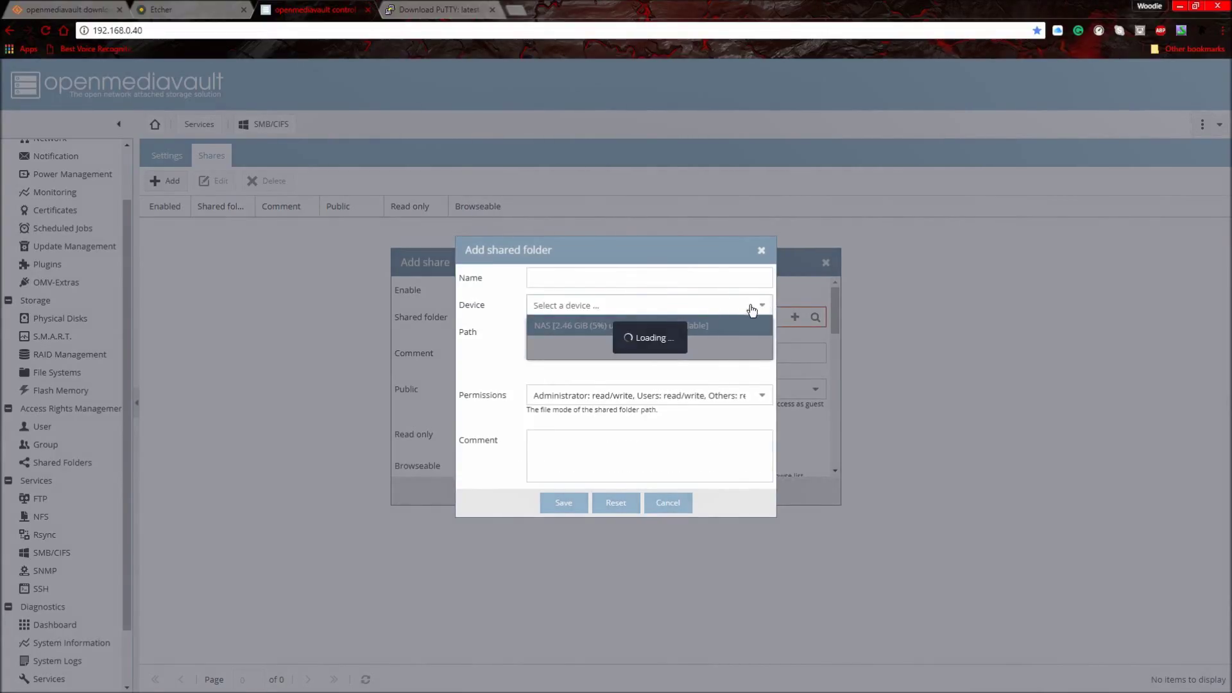
click(674, 325)
Name the new shared folder Media
click(641, 277)
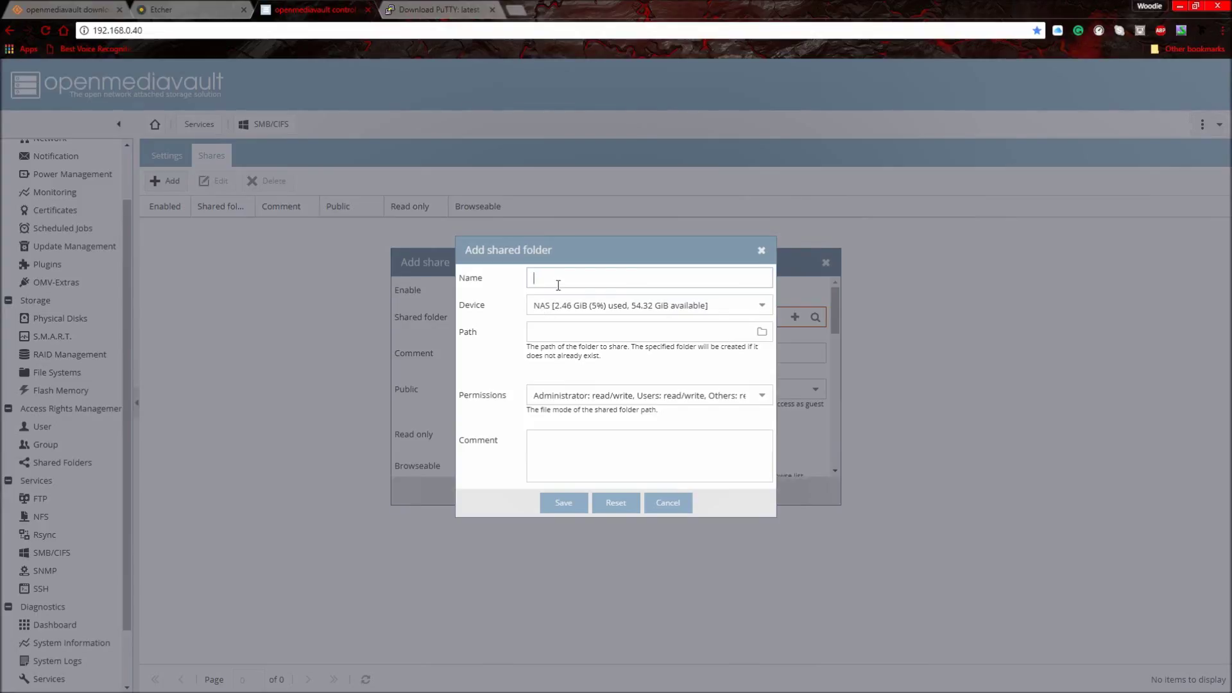
text(Media)
click(561, 332)
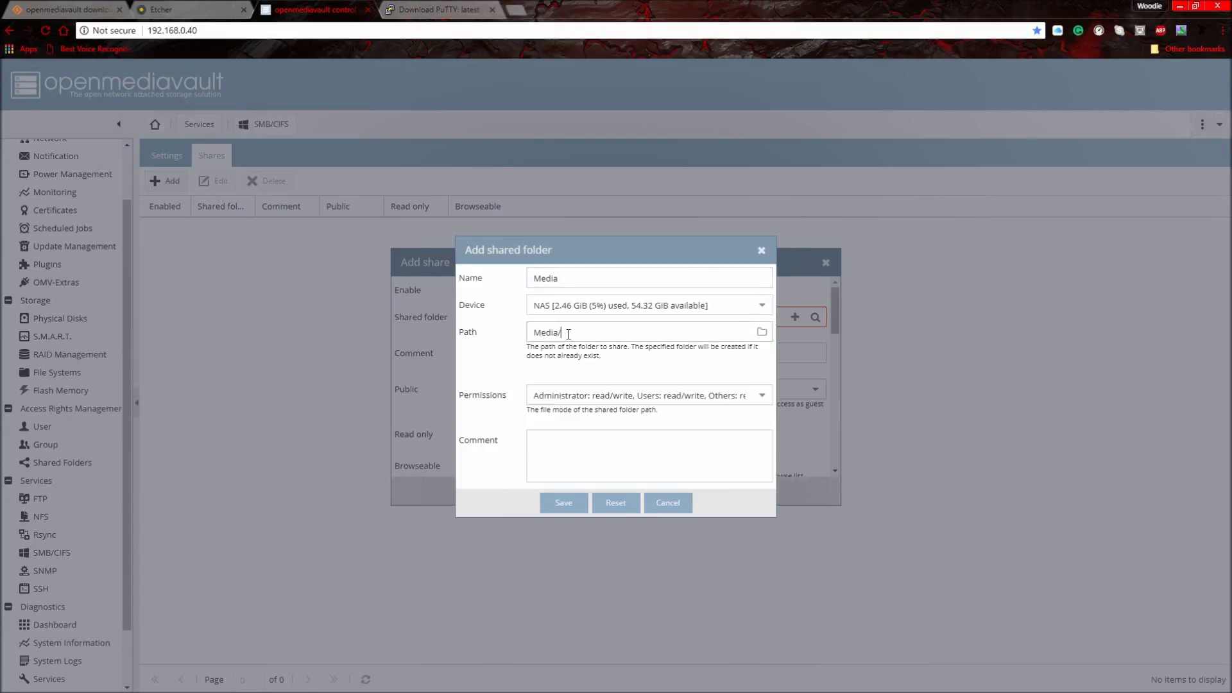
click(762, 333)
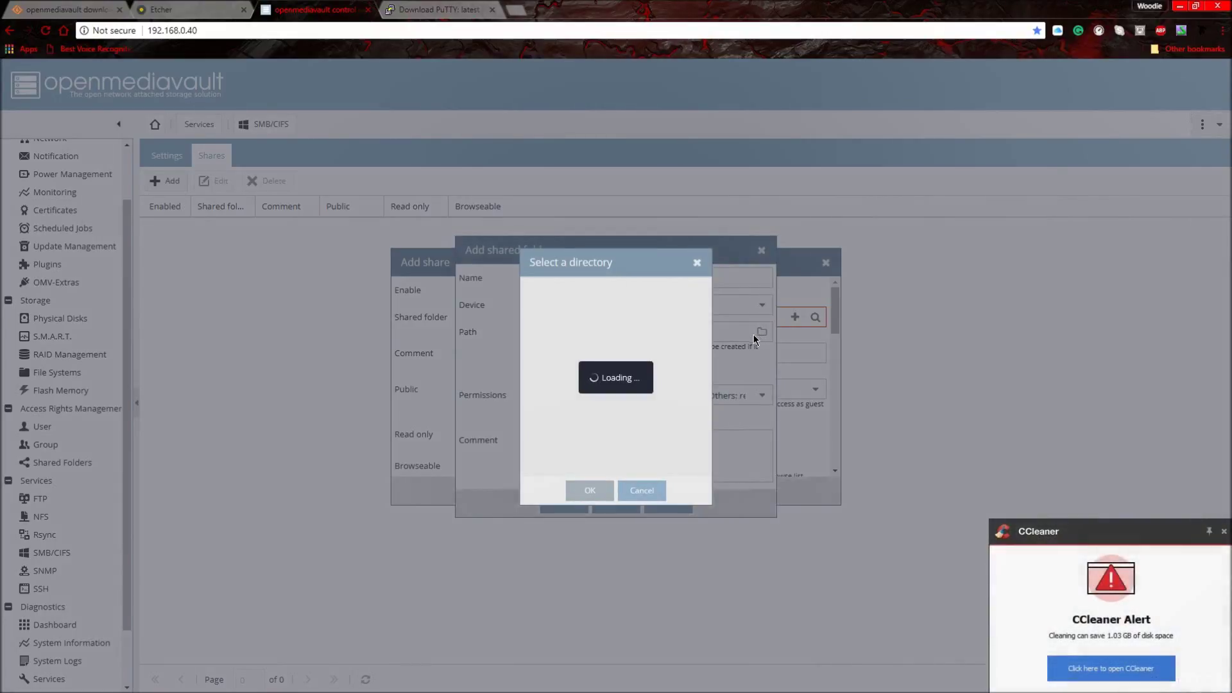
click(697, 264)
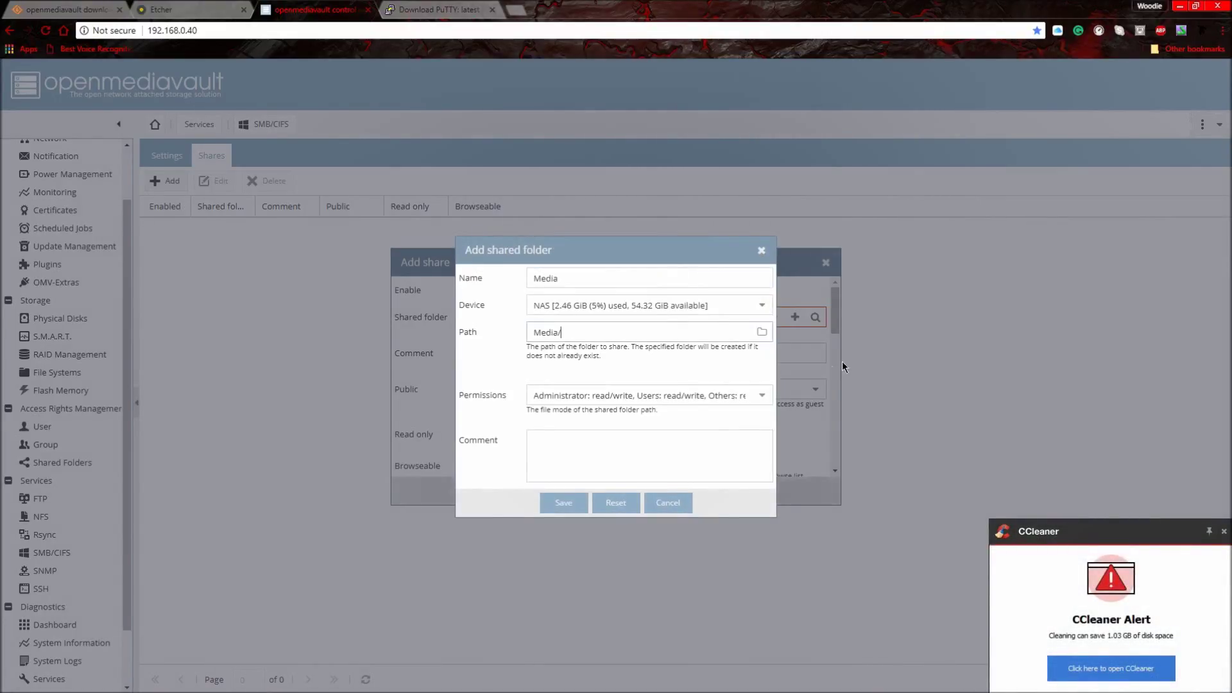
Choose the existing Files directory as the shared folder's path and name the folder Files
click(765, 331)
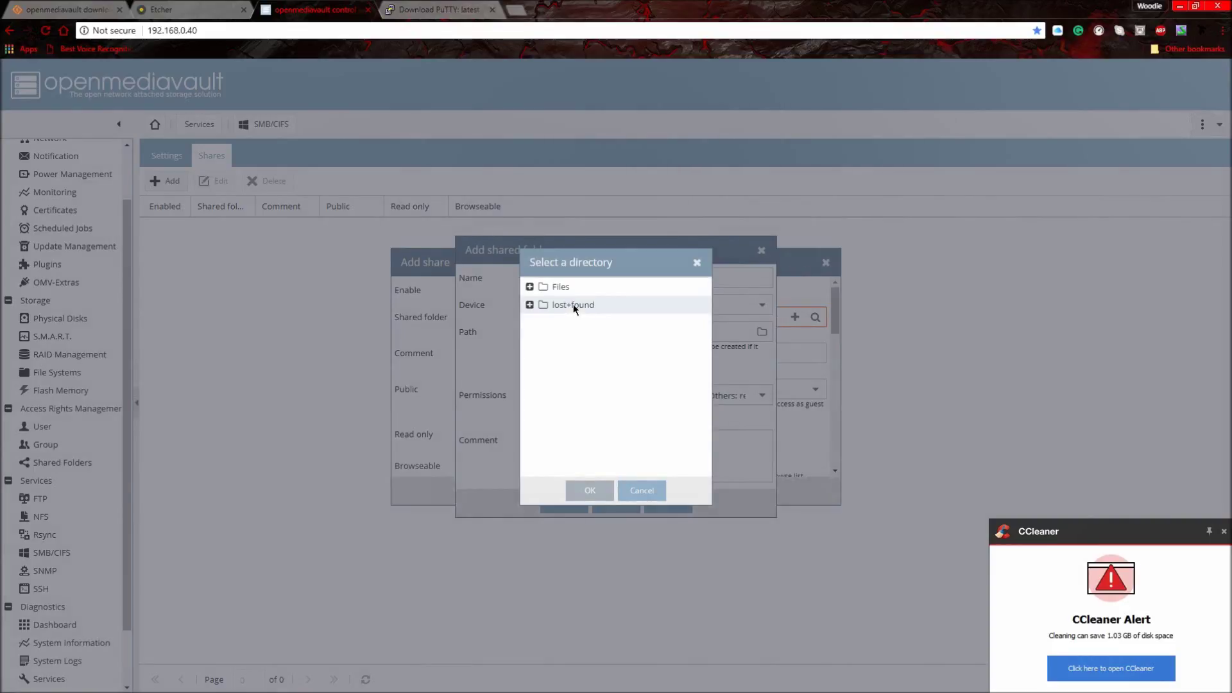
click(556, 286)
click(589, 491)
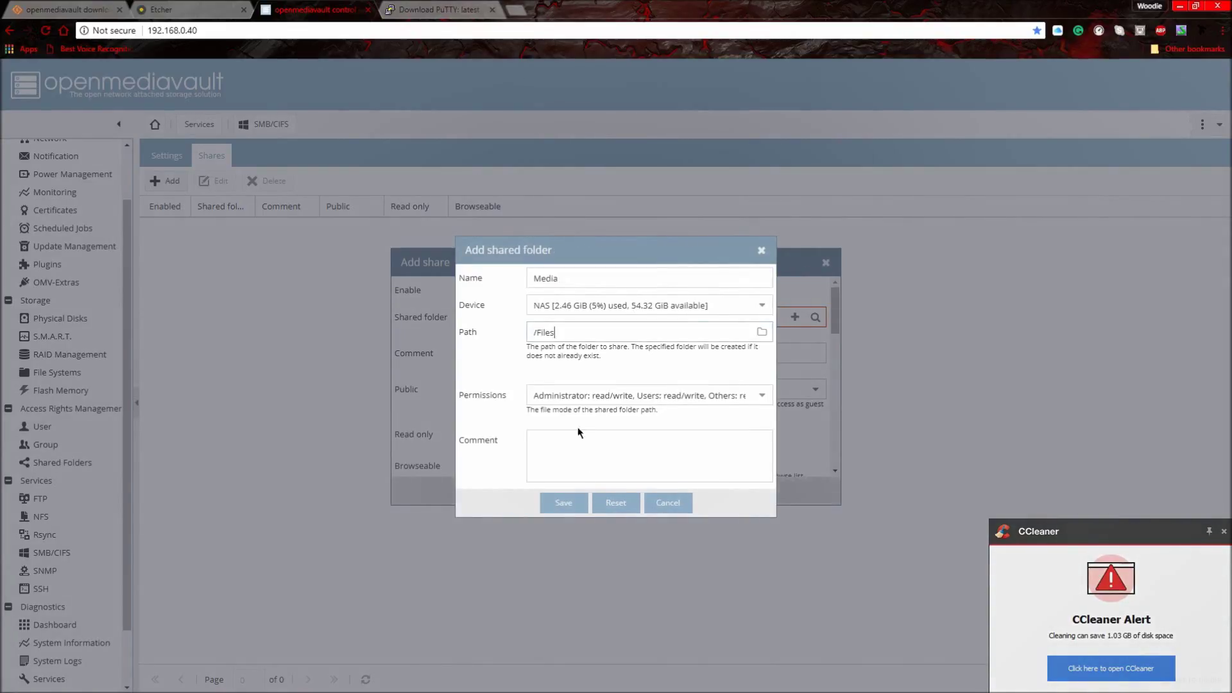
double_click(545, 278)
text(Files)
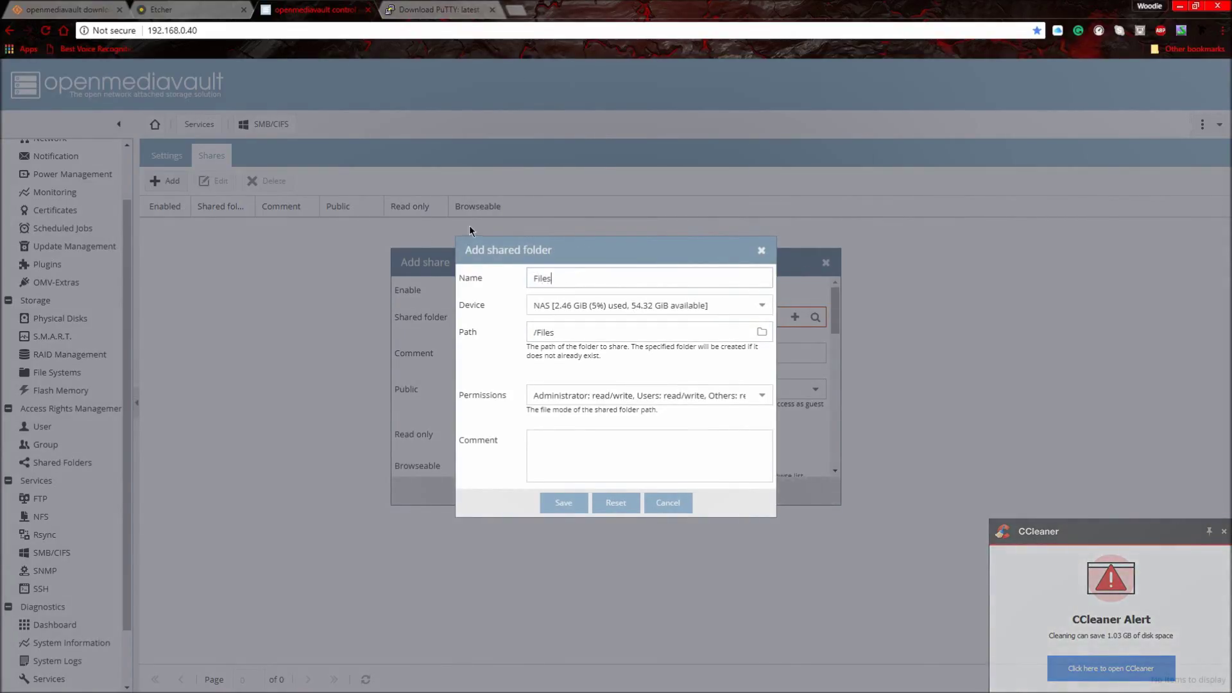
Save the Files shared folder and its SMB/CIFS share, and apply the configuration changes
click(578, 395)
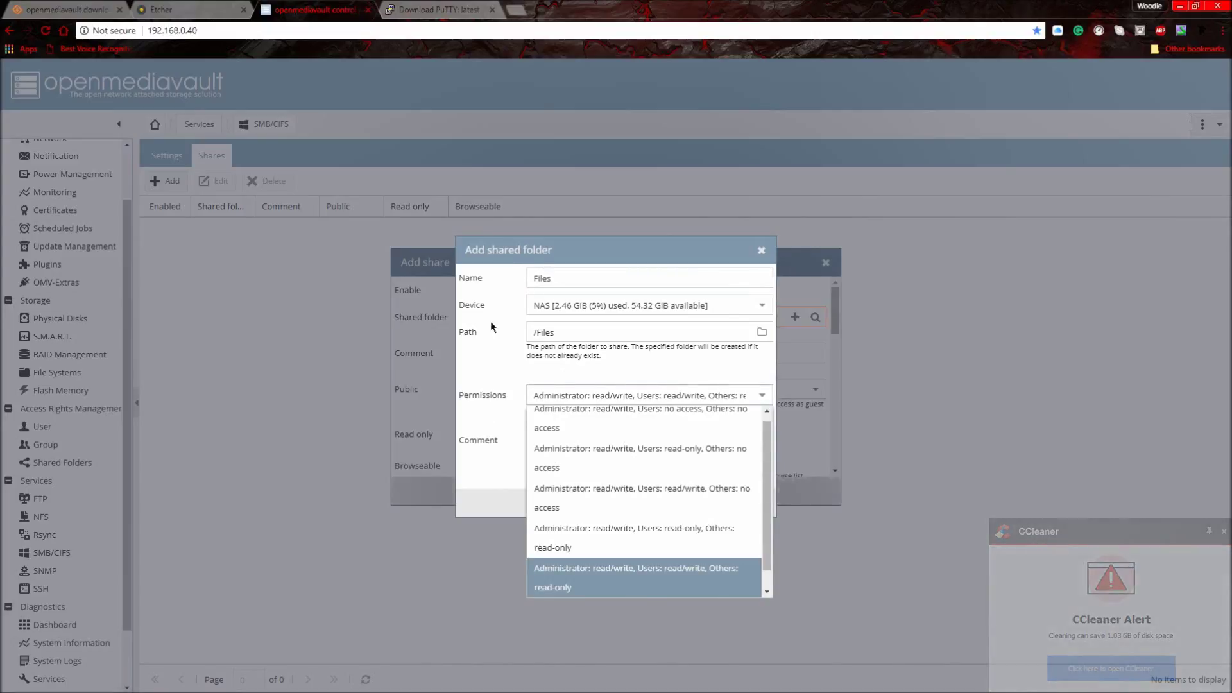
click(565, 332)
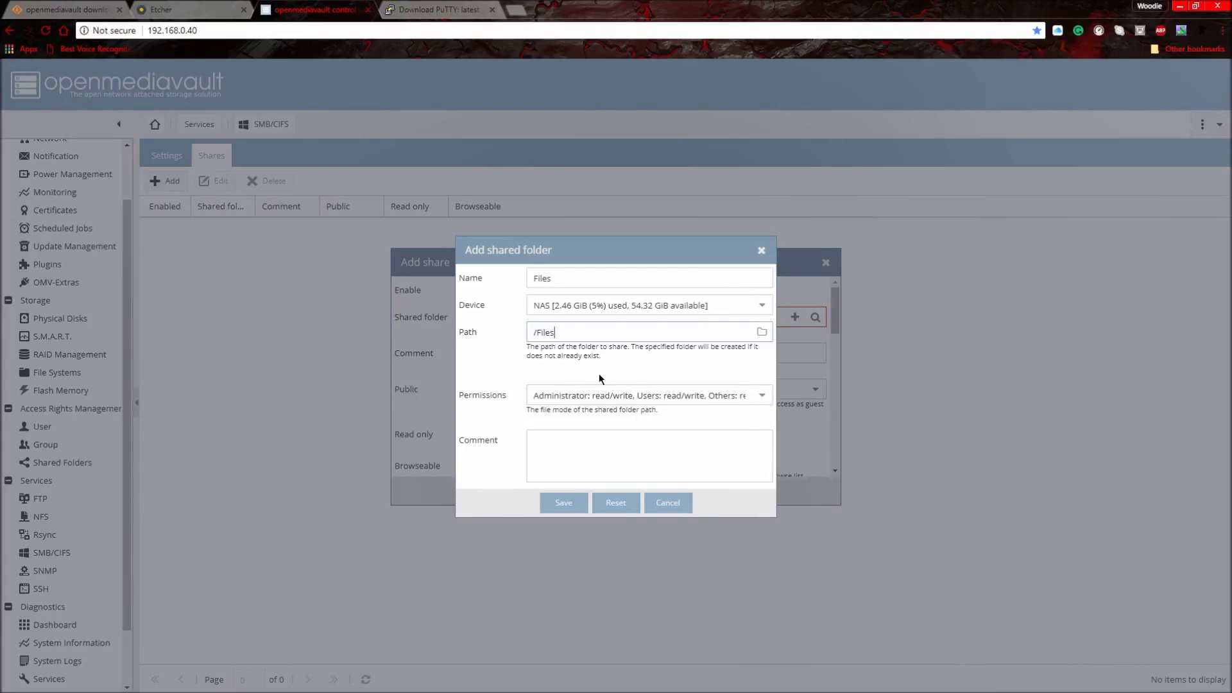
click(562, 503)
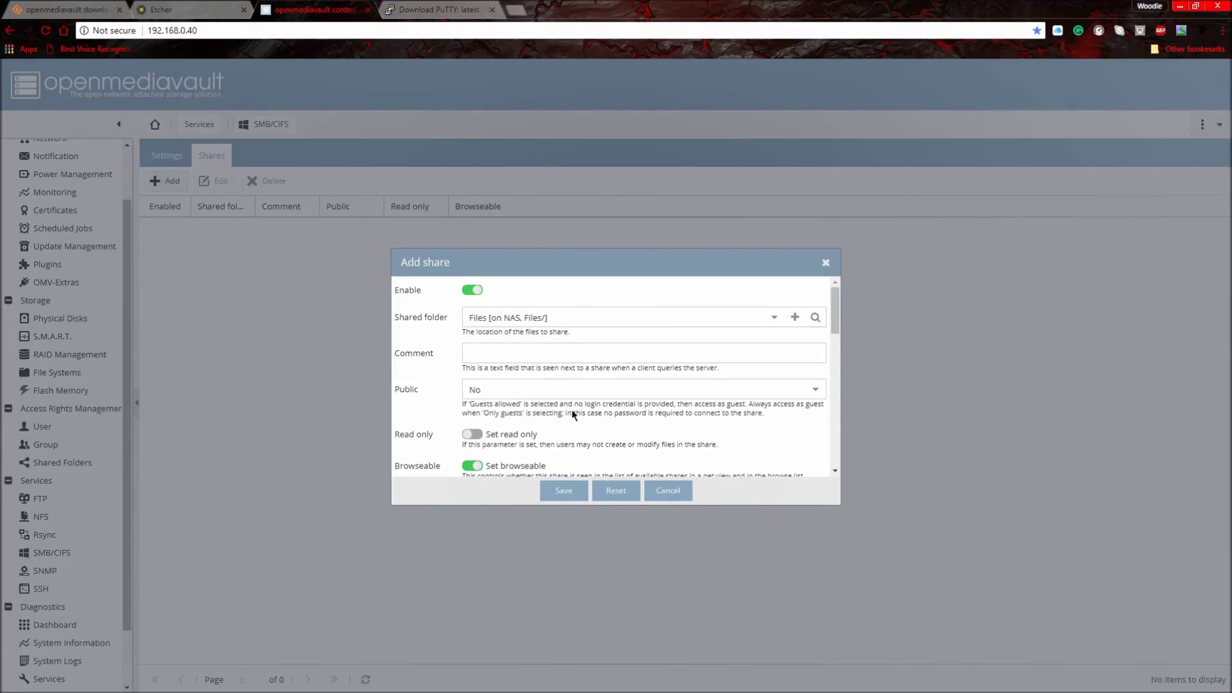
click(564, 491)
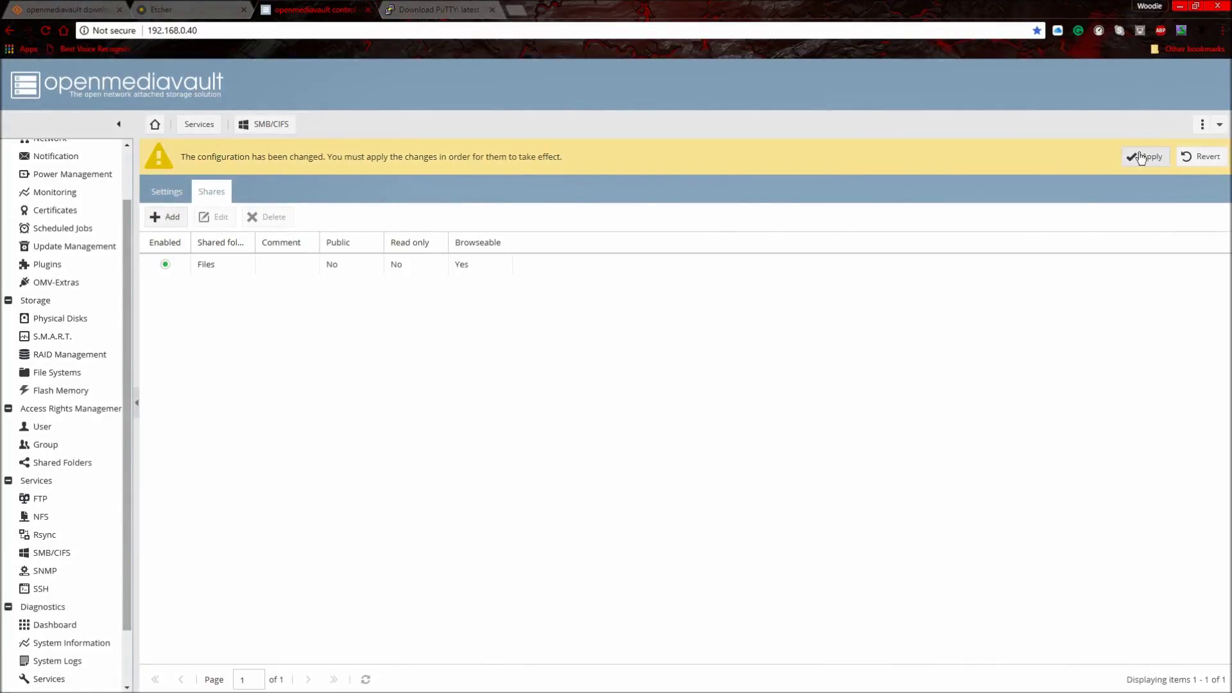
click(1133, 157)
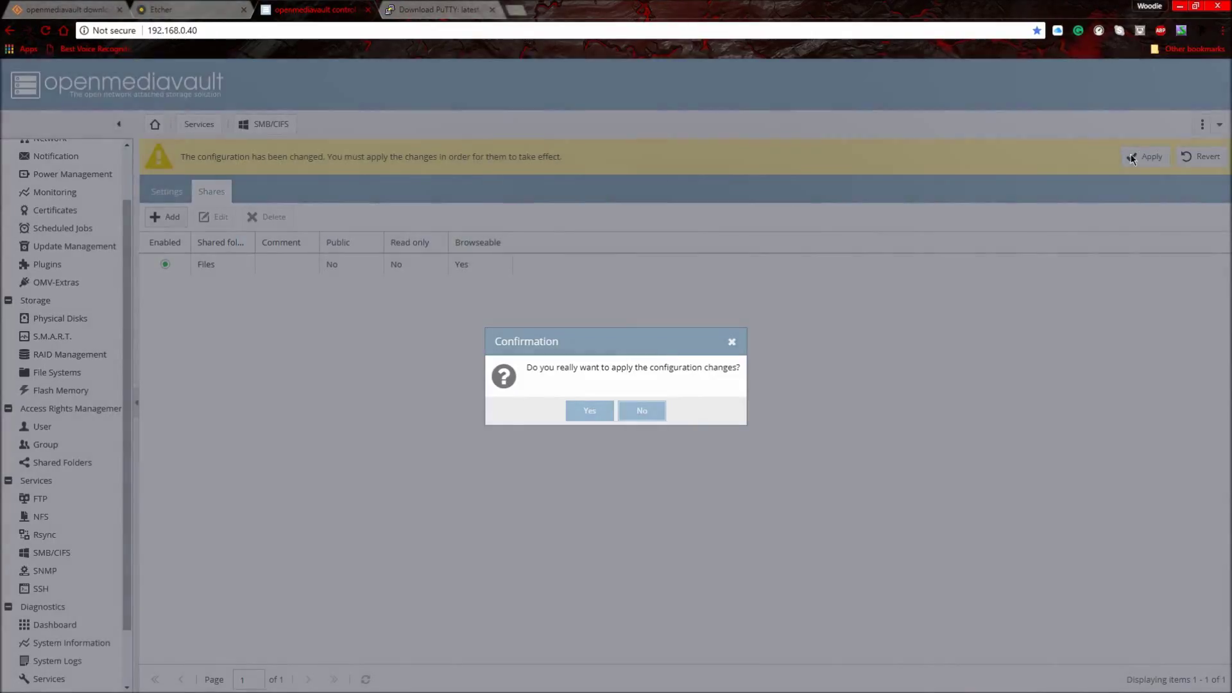
click(594, 410)
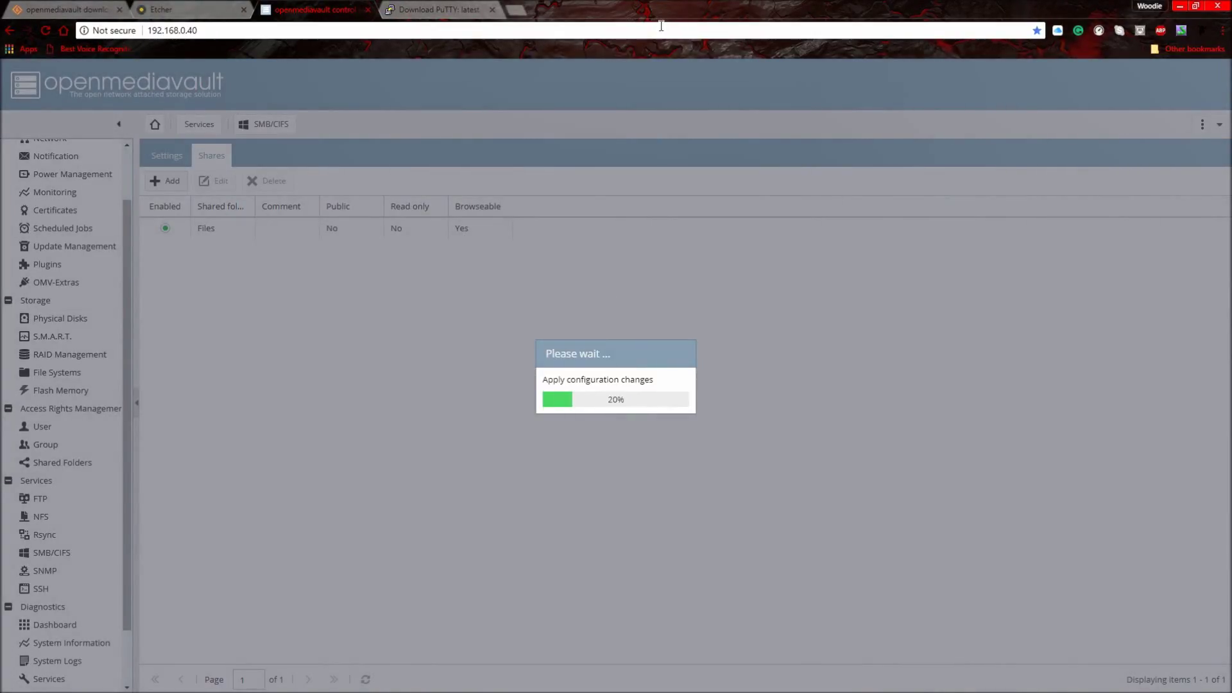
Save the SMB/CIFS general settings with the service enabled and apply the configuration changes
scroll(60, 520, down, 1)
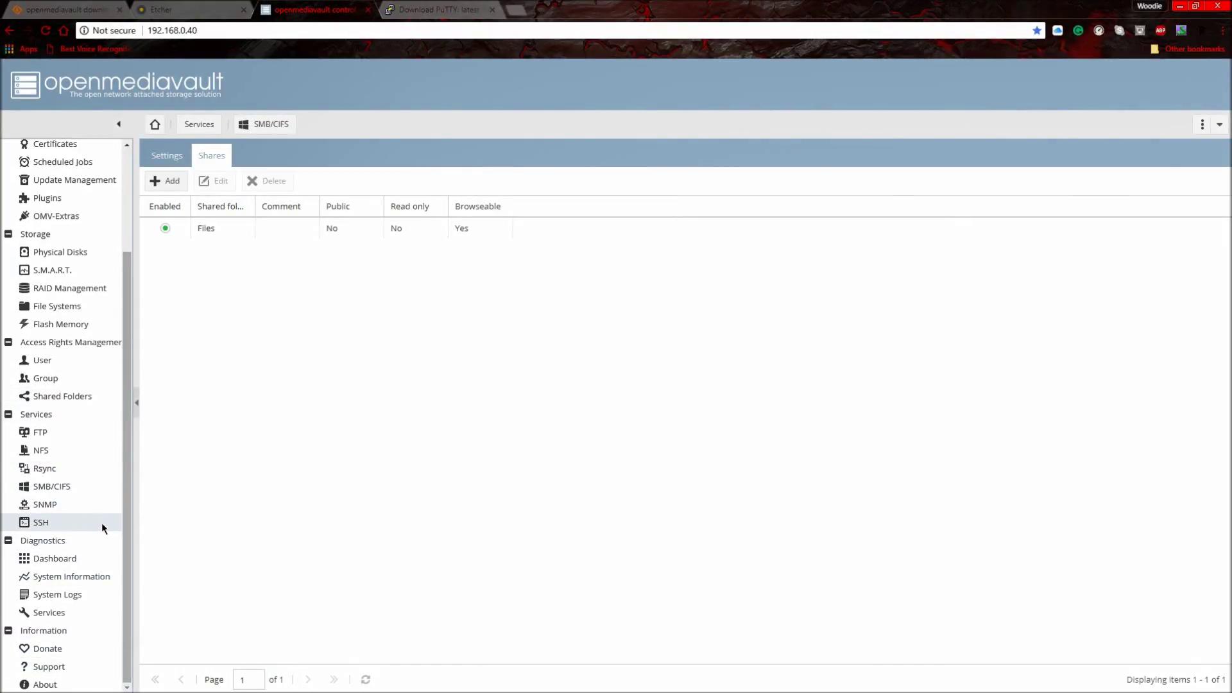
click(102, 487)
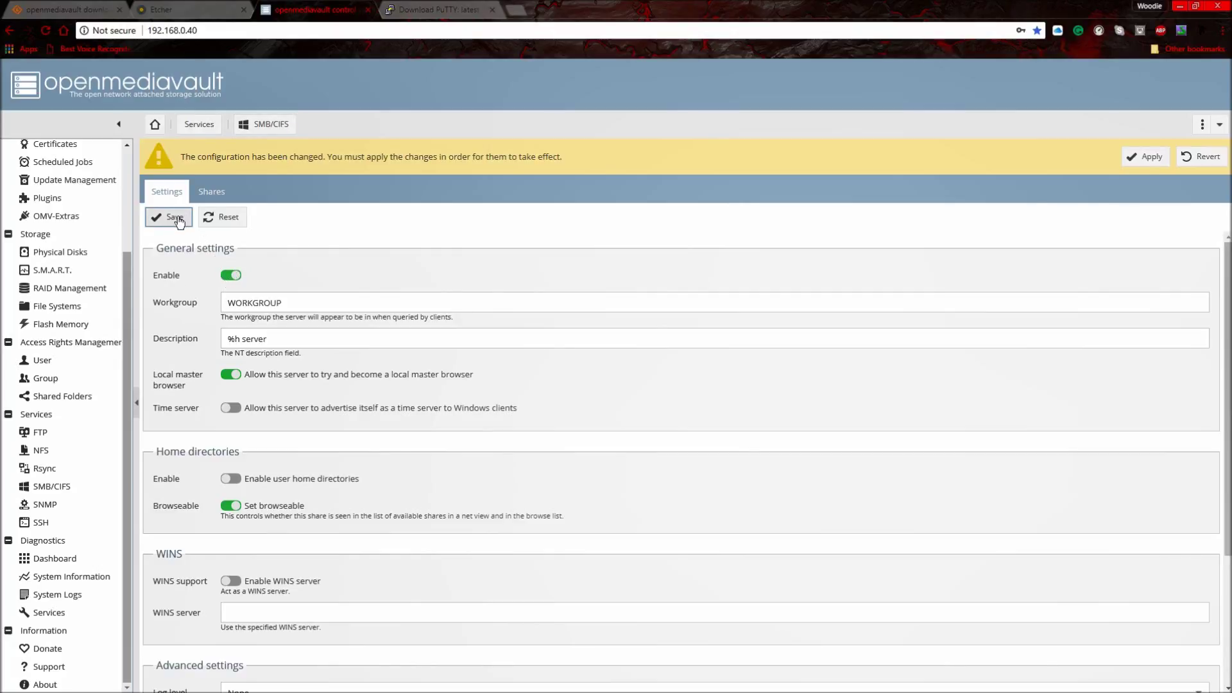
click(1141, 153)
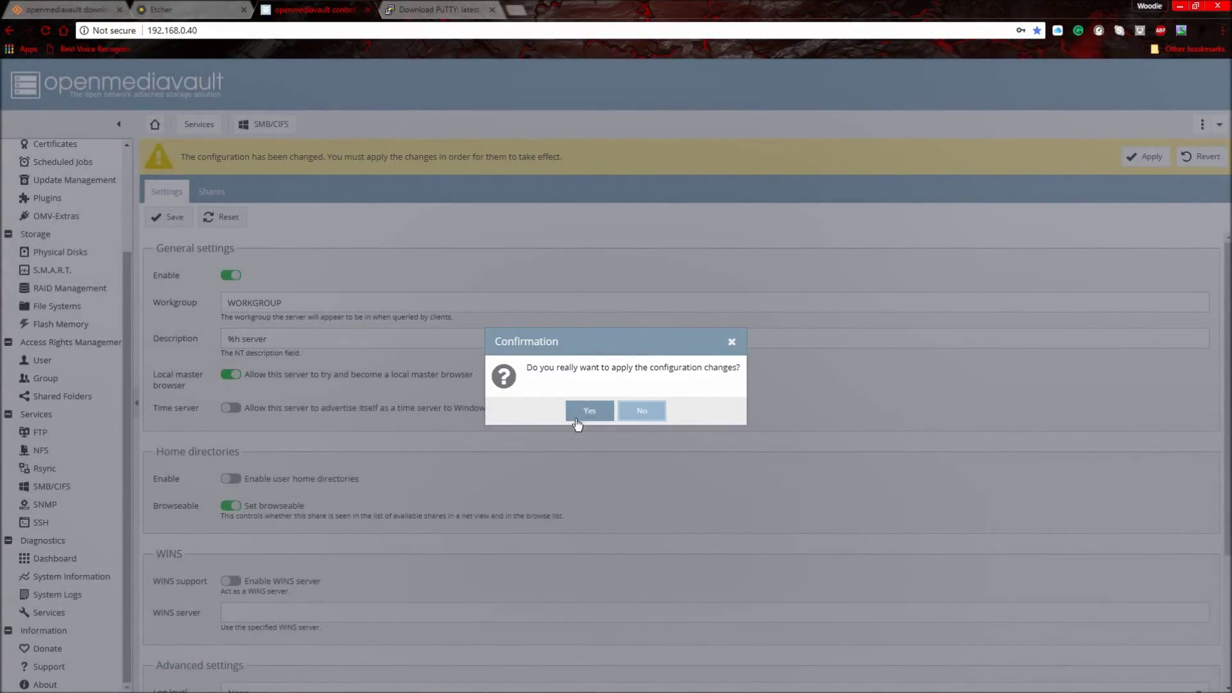
click(588, 407)
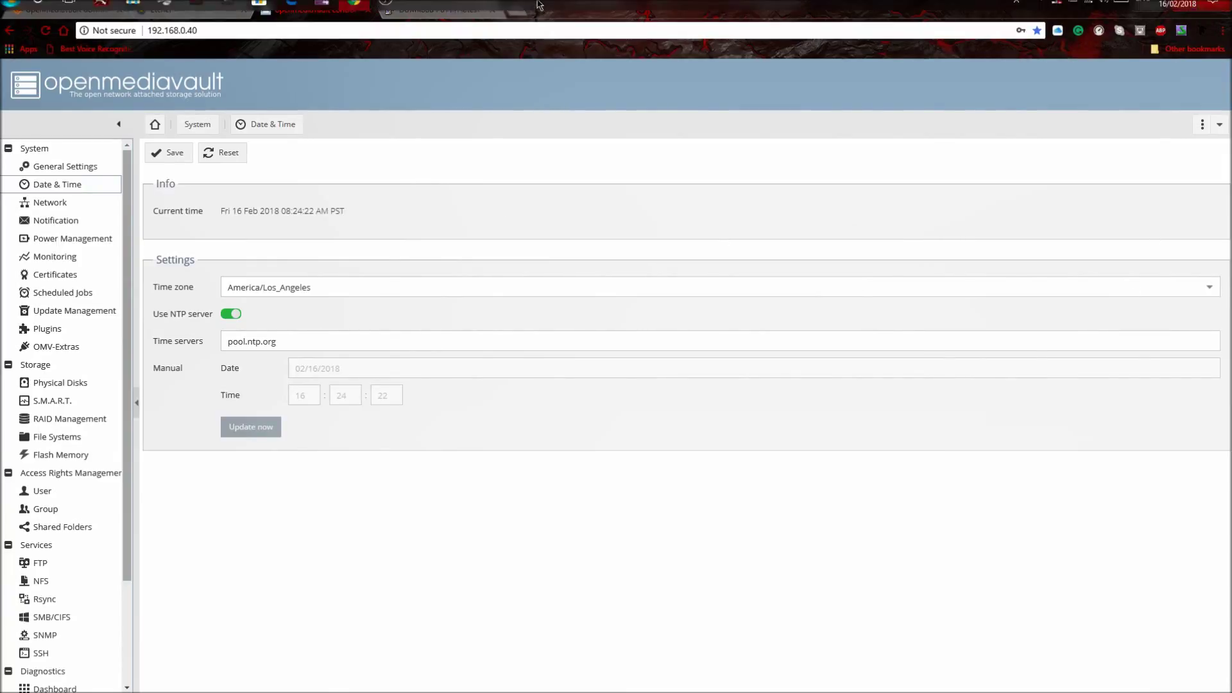
Look at the available time zones and examine the services' diagnostics for SSH and SMB/CIFS connections
click(1211, 287)
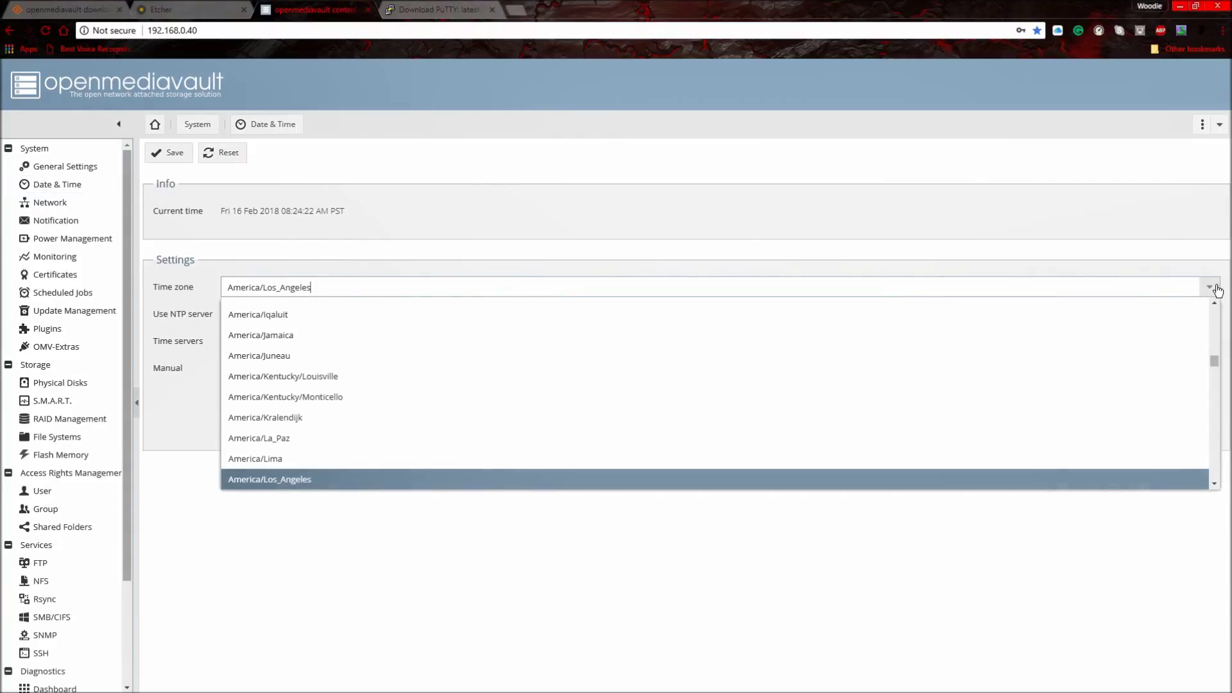
scroll(63, 577, down, 3)
click(63, 615)
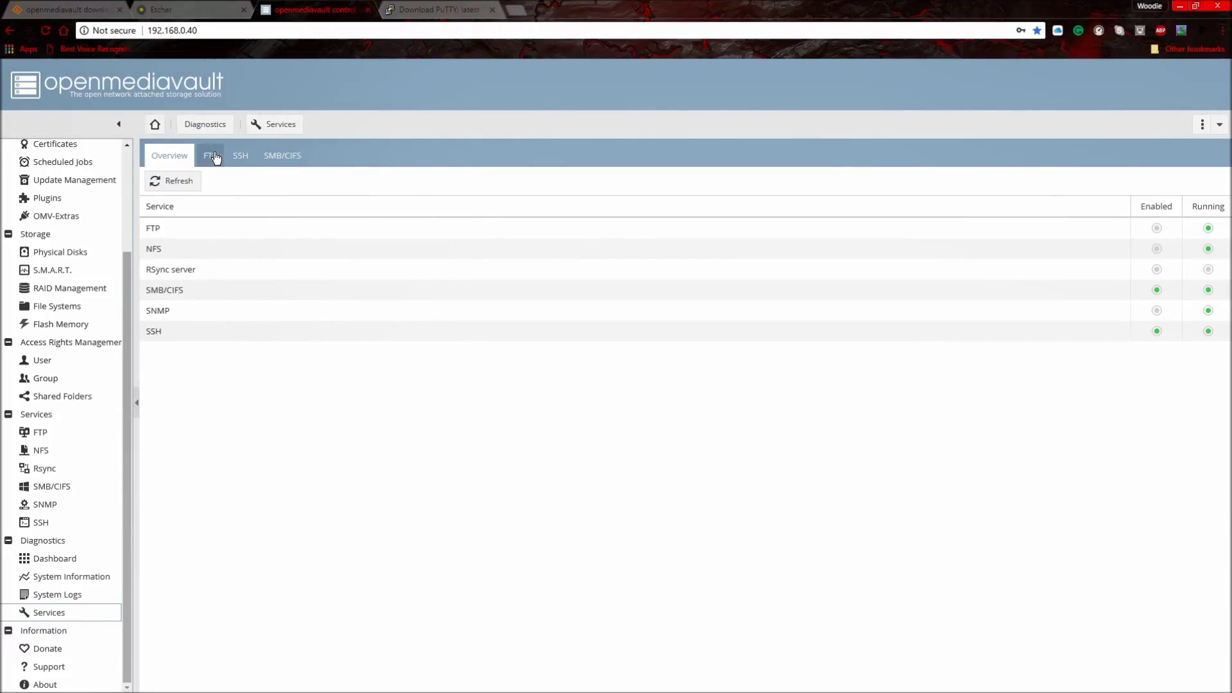
click(248, 156)
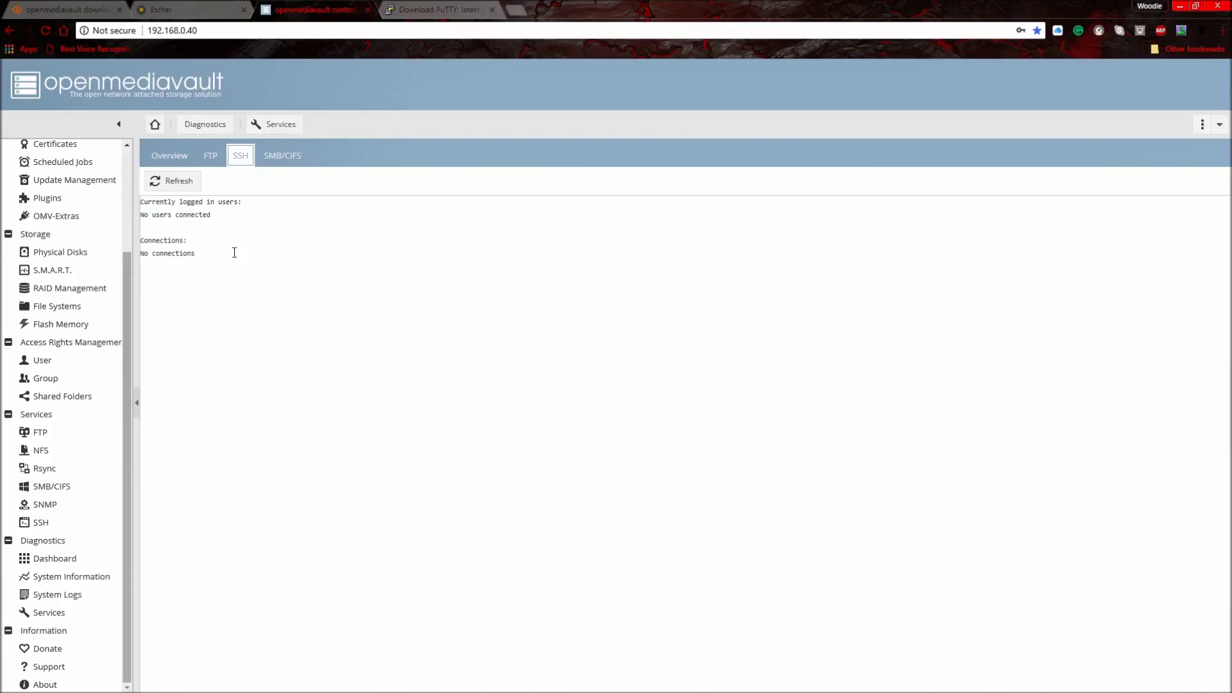
drag(234, 253, 90, 202)
click(399, 289)
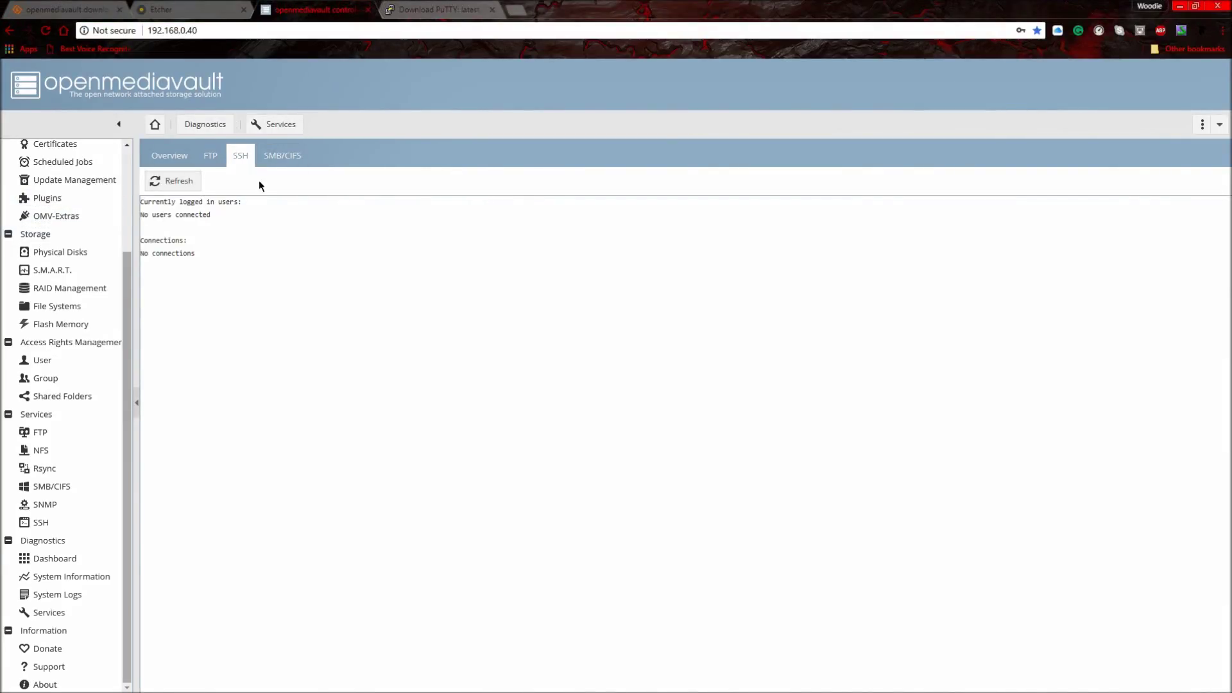
click(278, 163)
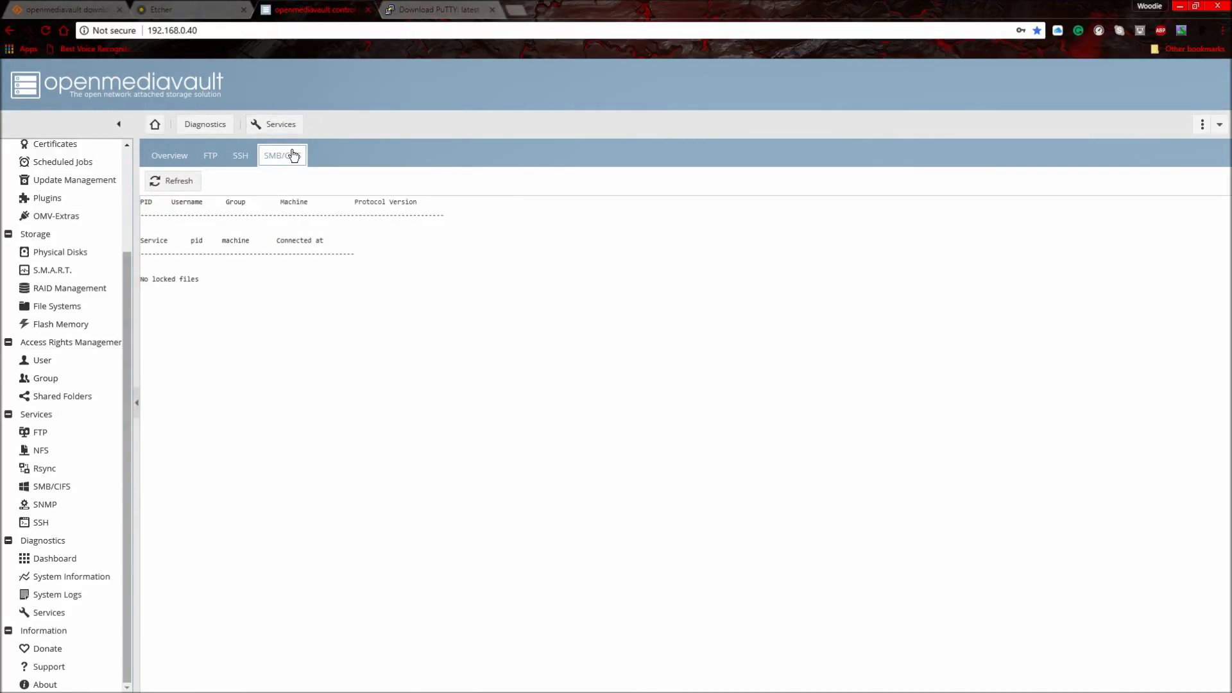
drag(281, 291, 72, 154)
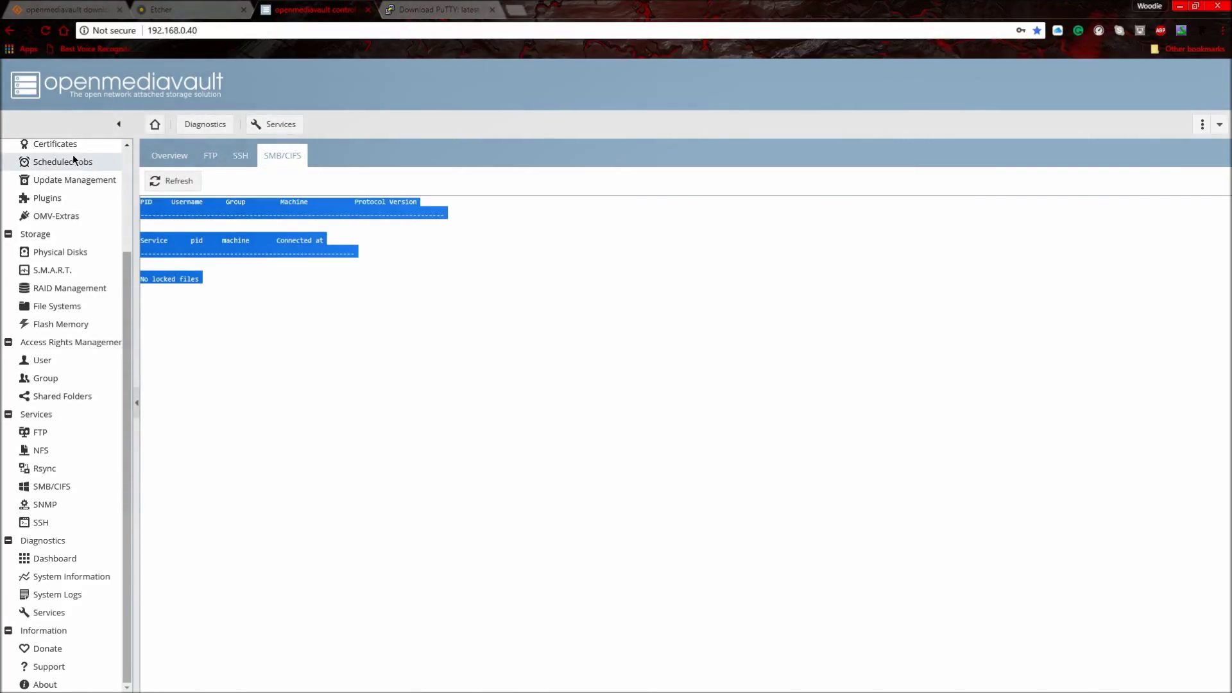
click(306, 381)
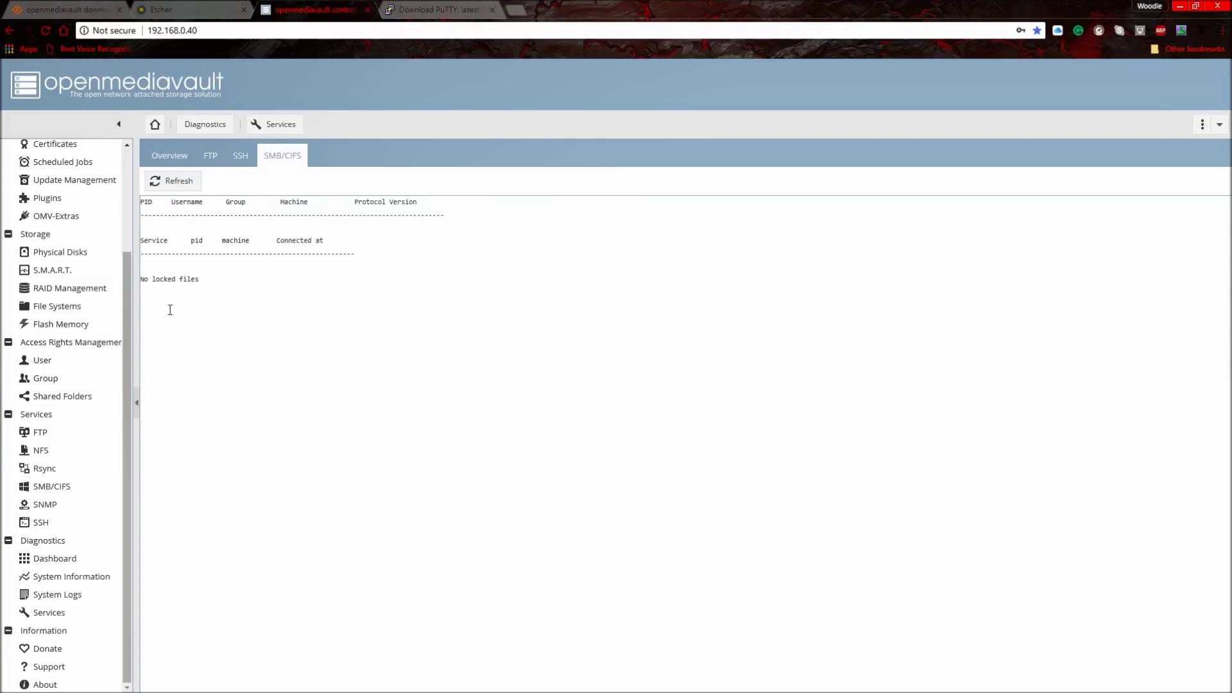
Switch to File Explorer and map \\RASPBERRYPI\Files as network drive Y:, reconnecting at sign-in
key(alt+Tab)
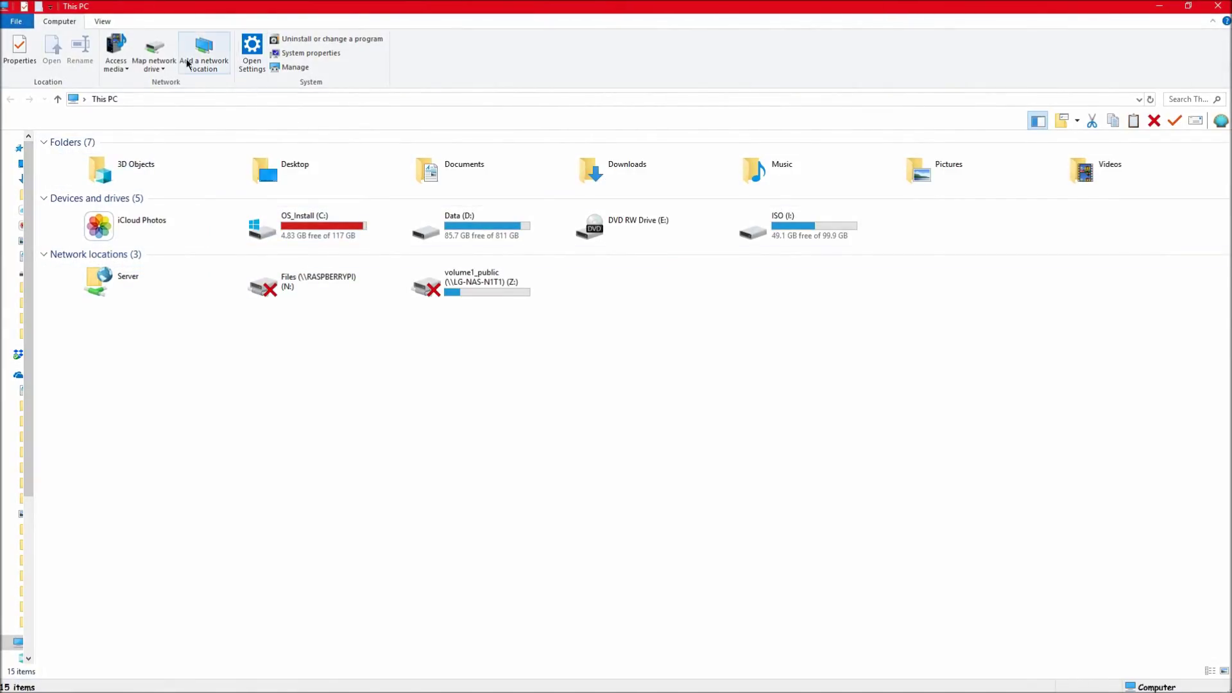
click(168, 53)
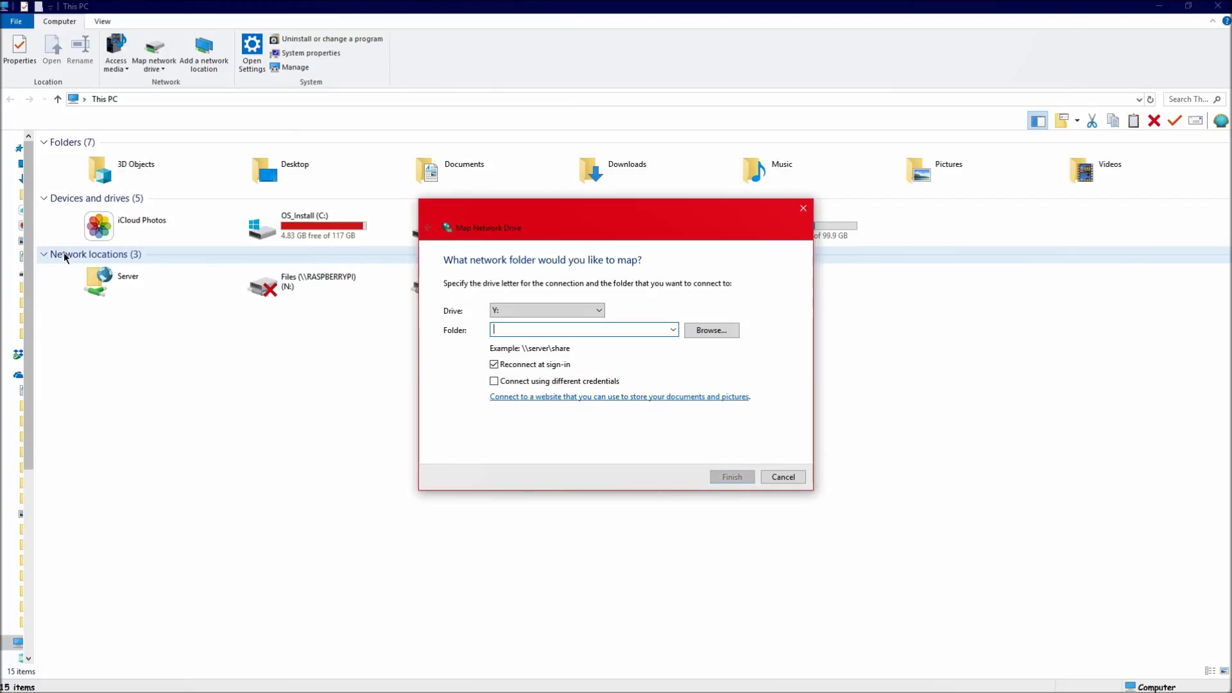
text(\)
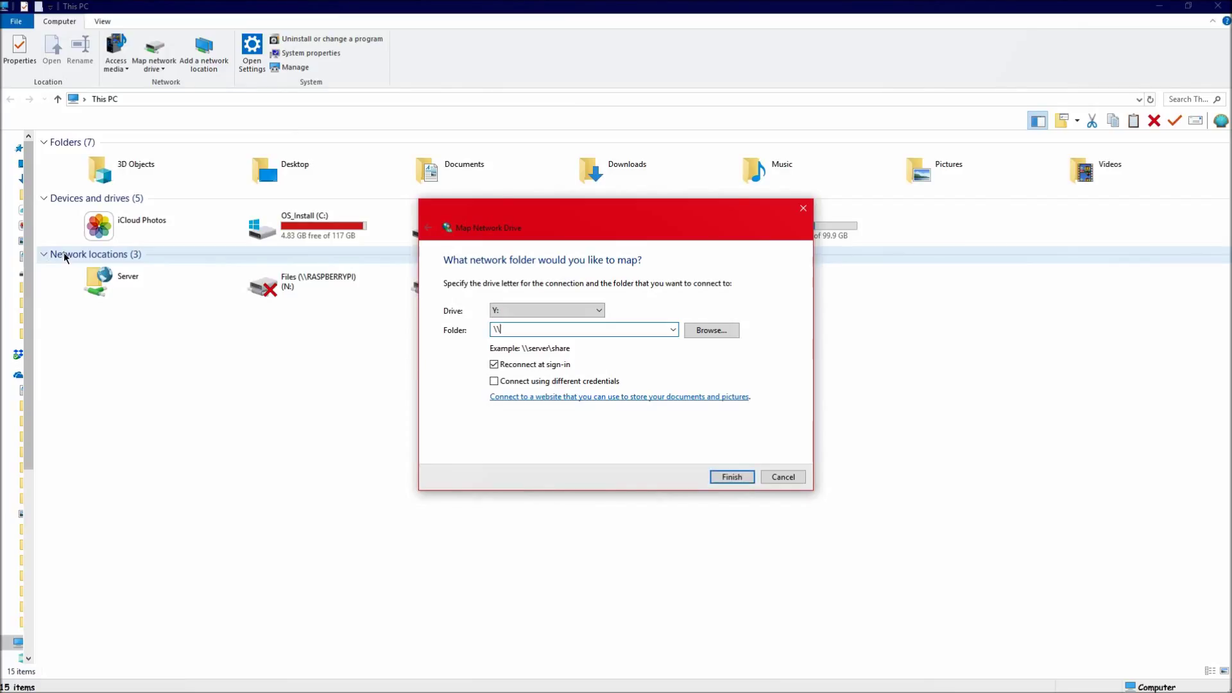
text(RASPBERRYPI\)
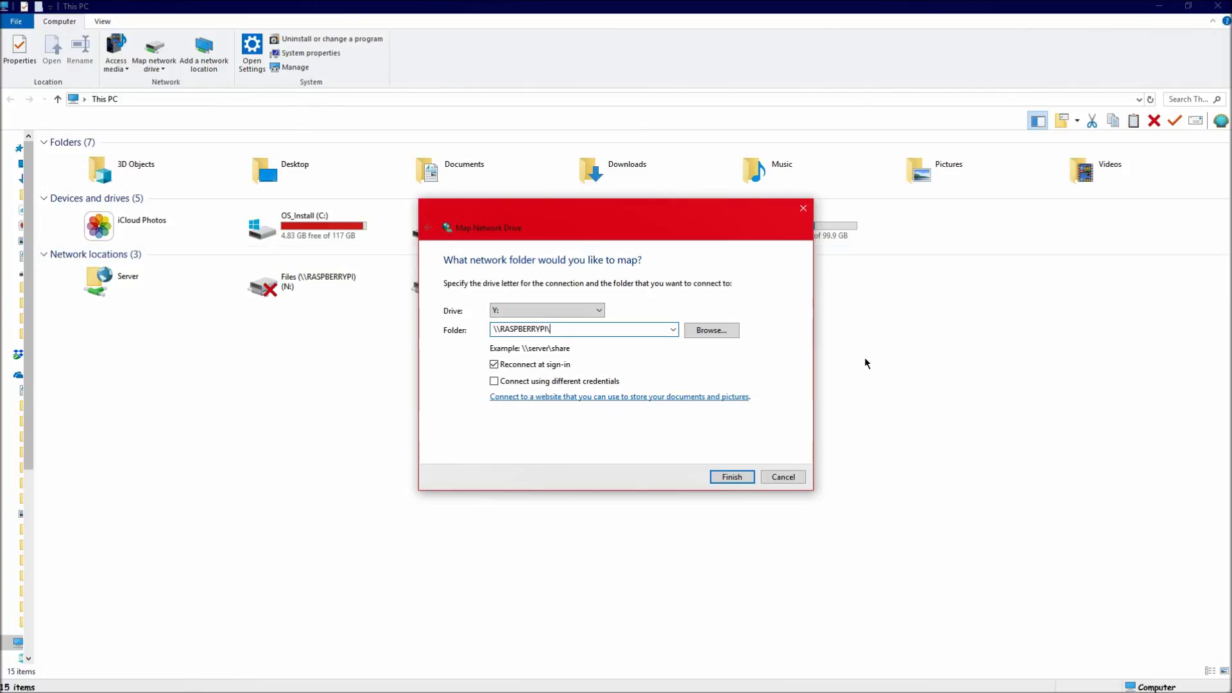
text(F)
text(es)
click(732, 476)
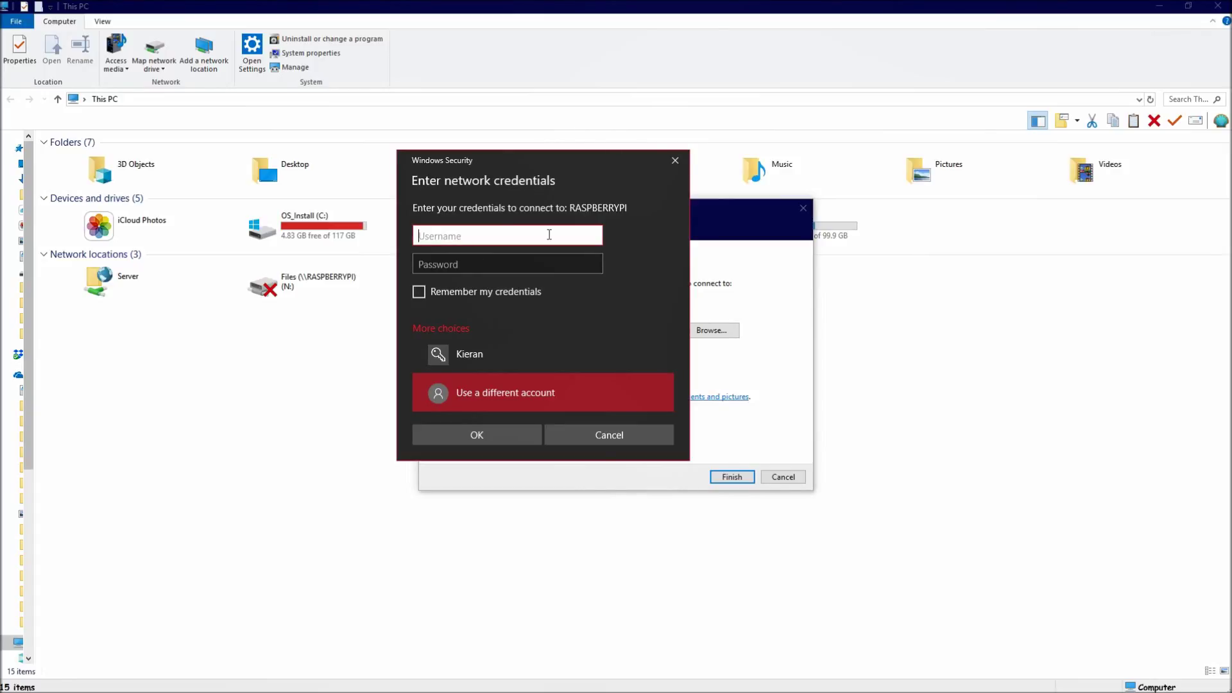
Enter pi as the username in the network credentials for RASPBERRYPI
text(pi)
click(579, 261)
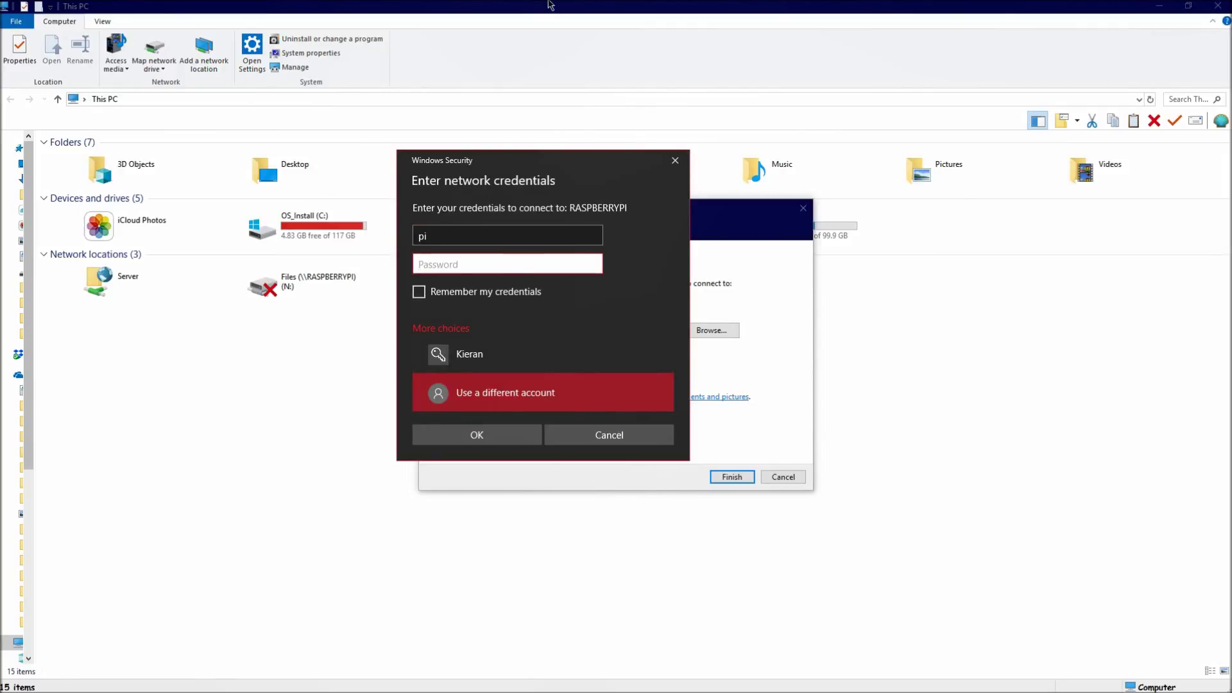
Switch to the openmediavault control panel in the browser and start adding a new user
mouse_move(338, 13)
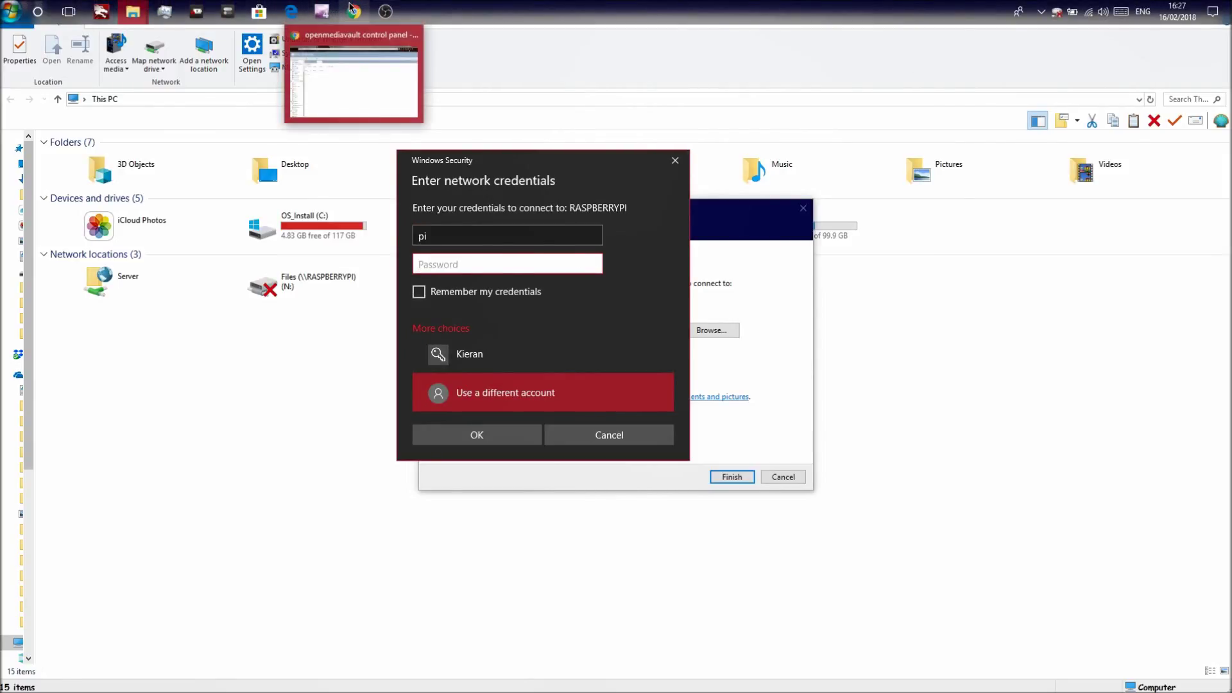
click(330, 44)
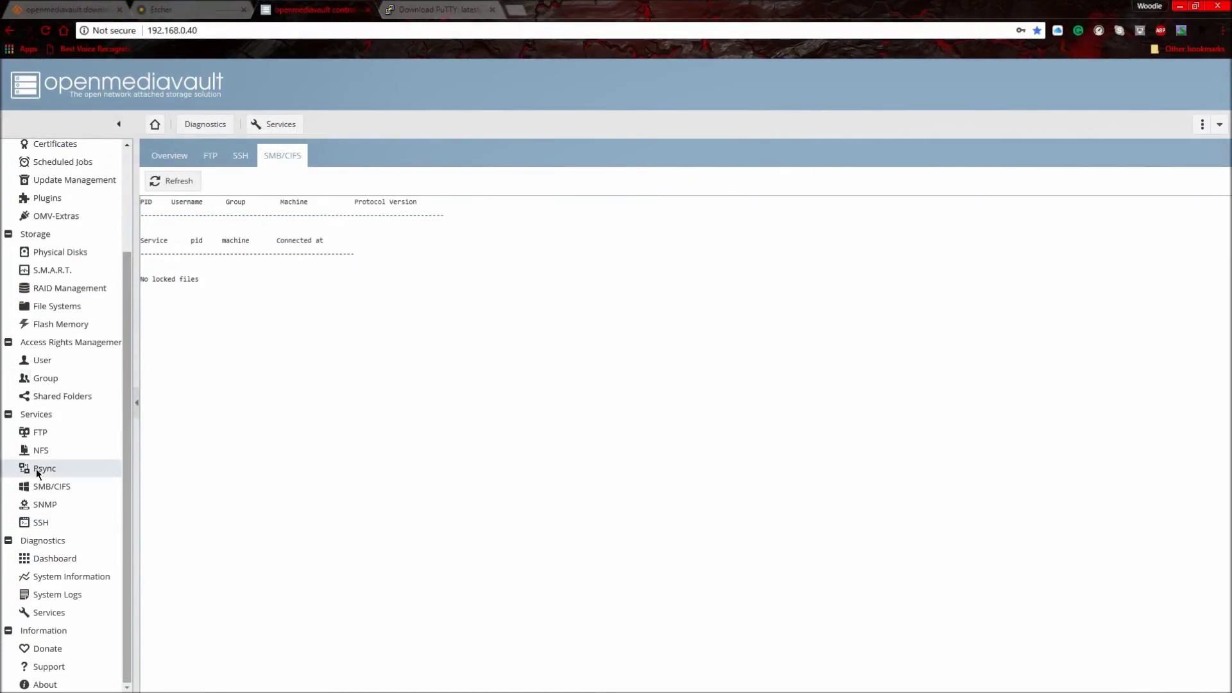
click(32, 362)
click(171, 181)
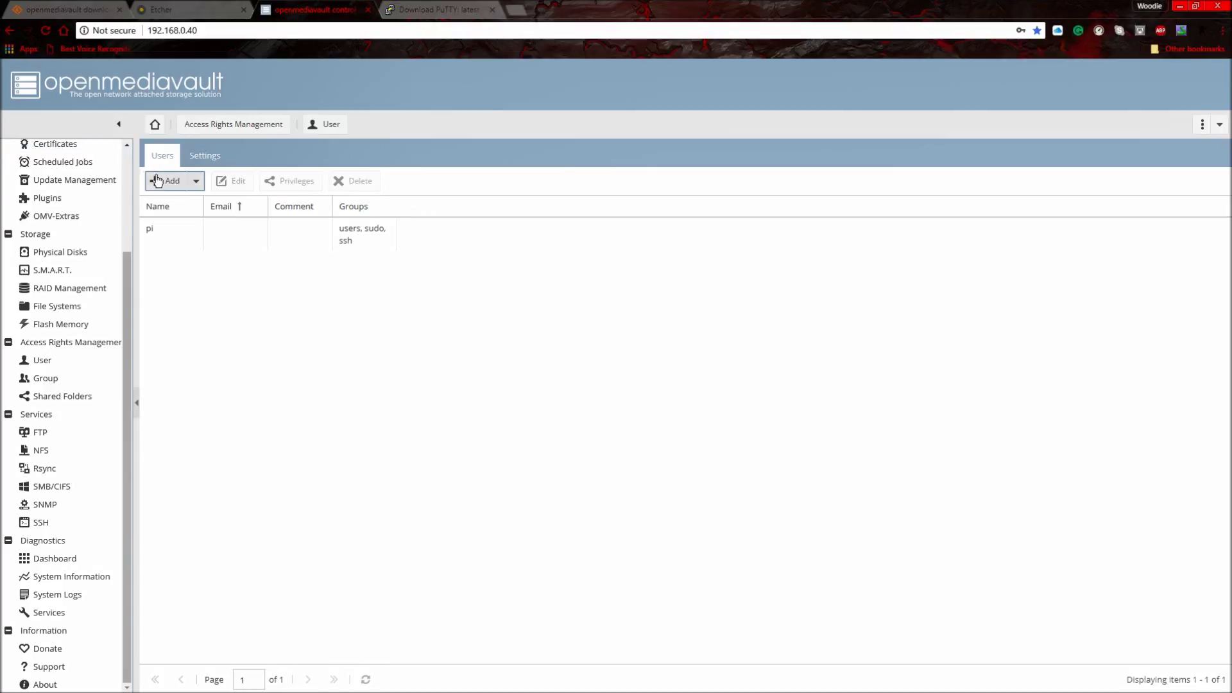
click(172, 181)
click(178, 203)
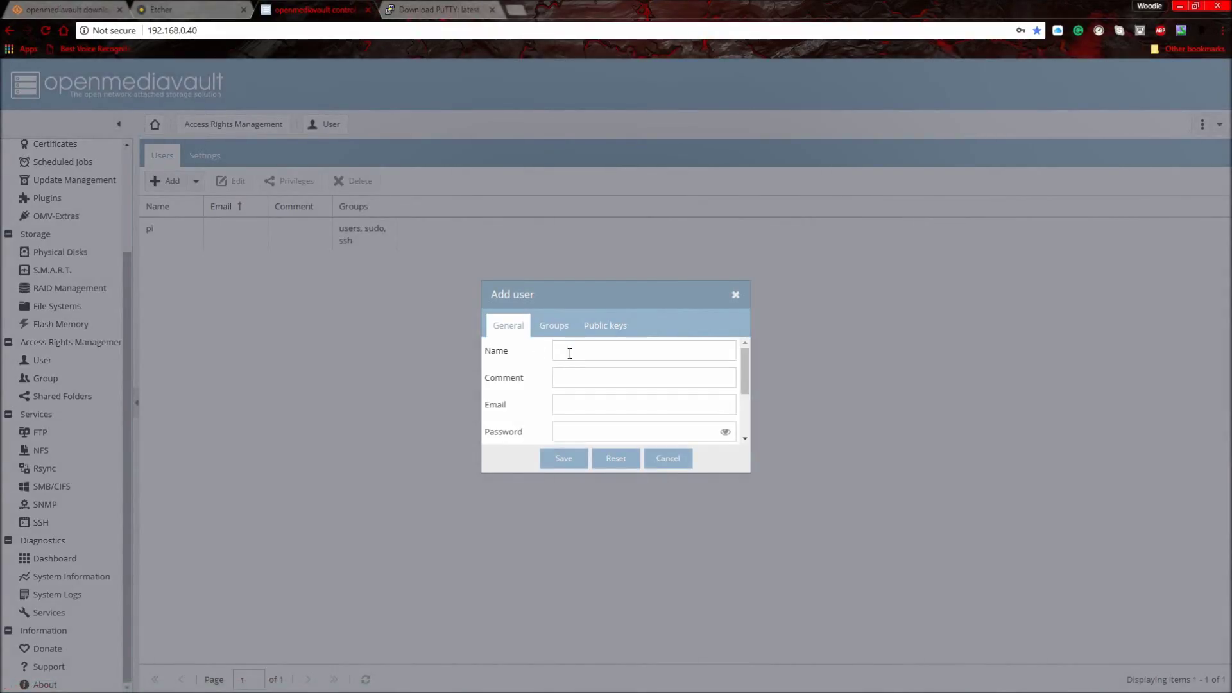
Enter the new user's name and password, save the account and apply the configuration changes
text(Kieran)
click(617, 439)
scroll(521, 377, up, 2)
scroll(549, 412, down, 2)
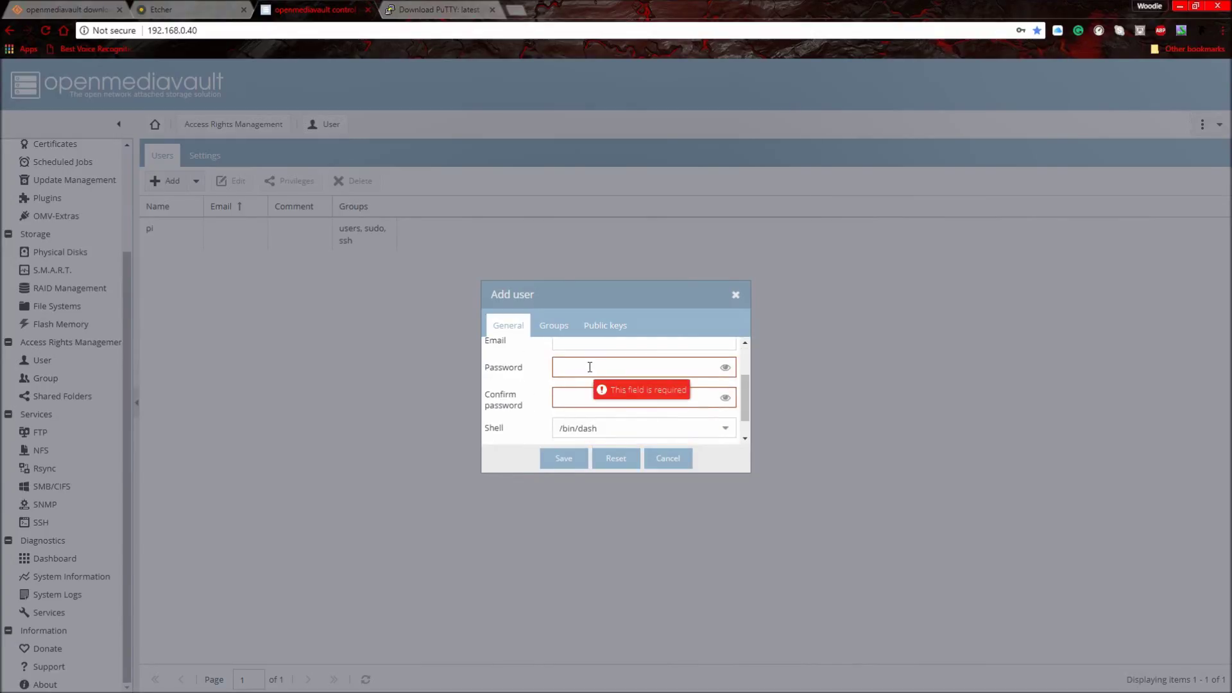
drag(651, 292, 591, 278)
click(504, 449)
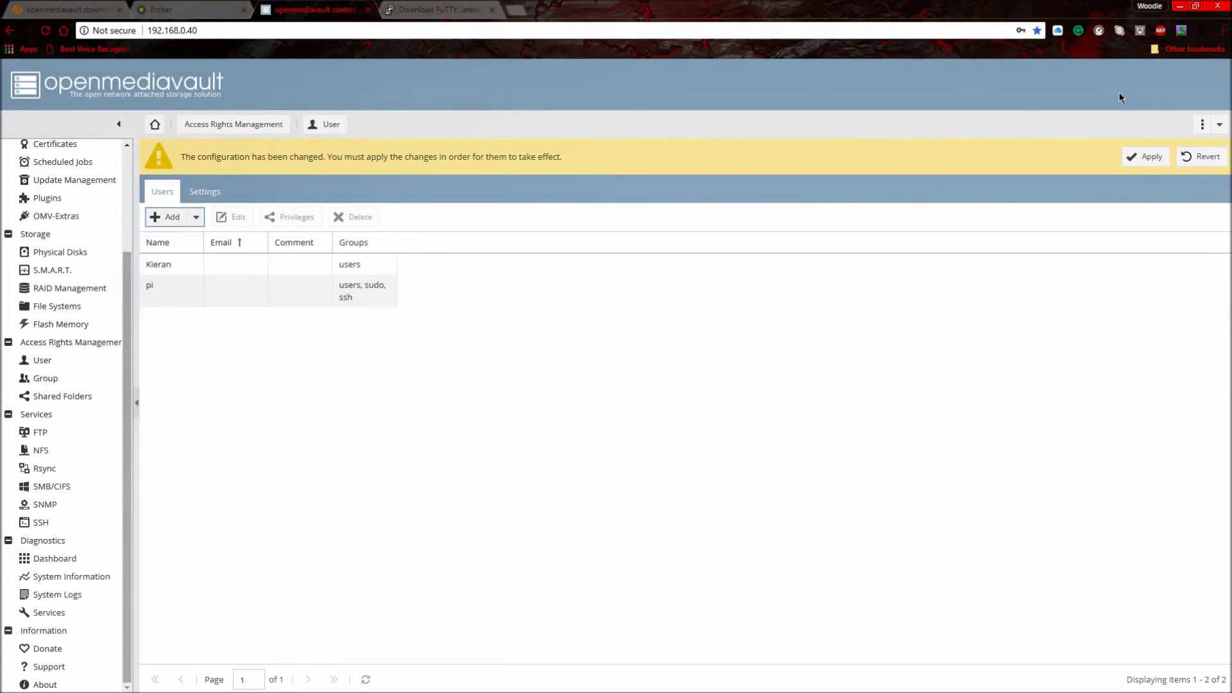
click(1145, 157)
click(579, 411)
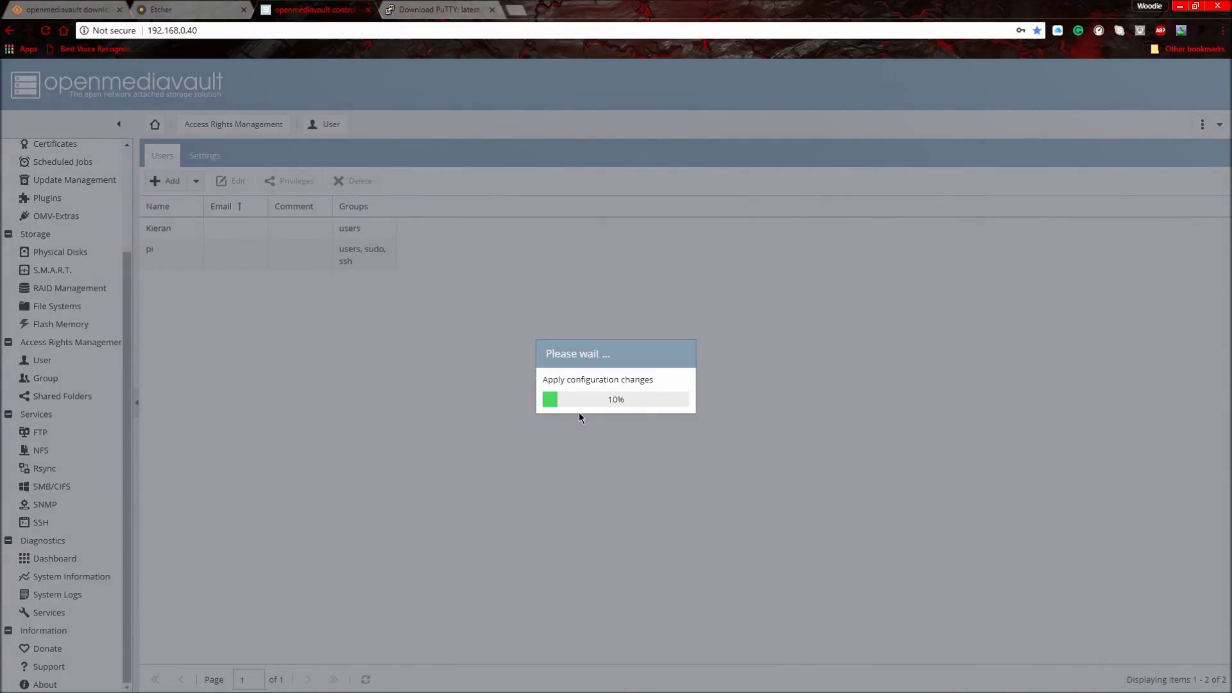
Return to the network credentials prompt and sign in to RASPBERRYPI with the new user's name and password
mouse_move(145, 6)
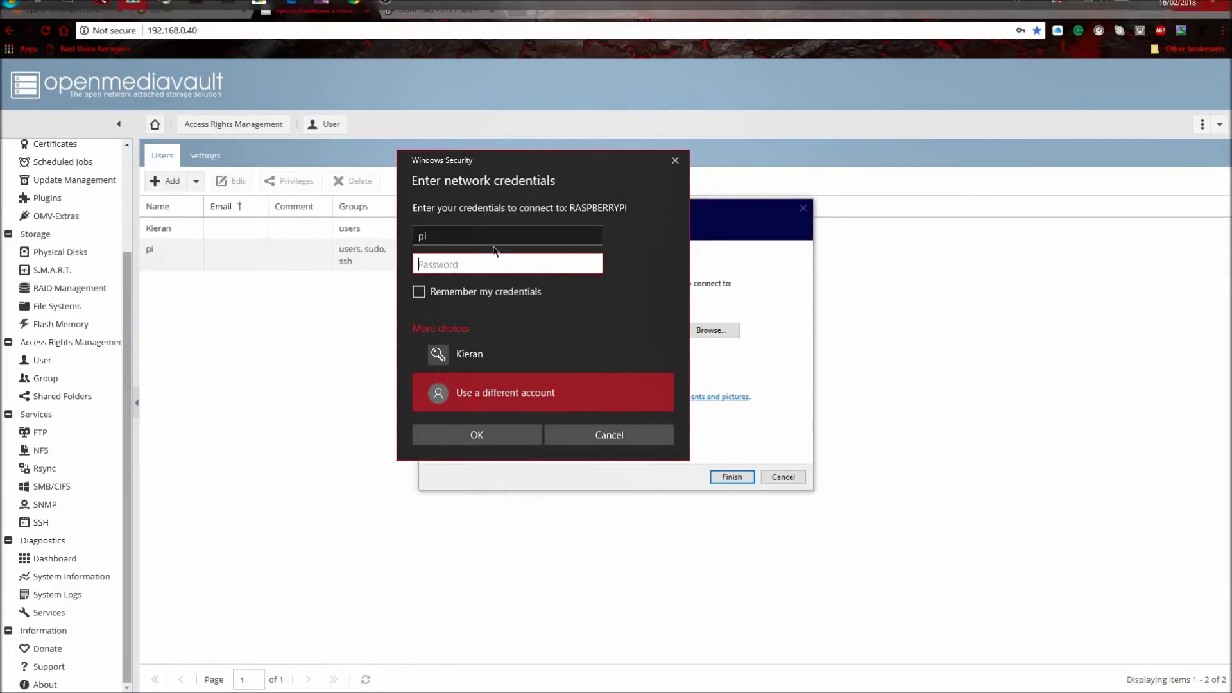
text(Kieran)
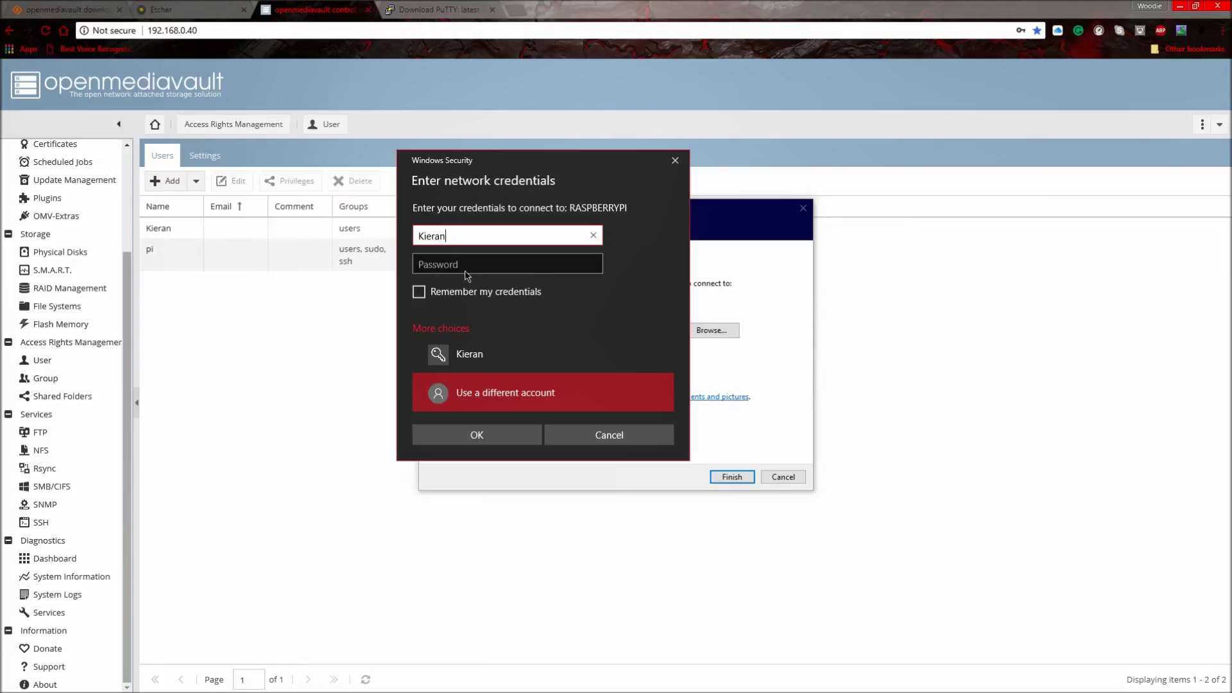
click(465, 264)
key(Return)
drag(2, 621, 77, 353)
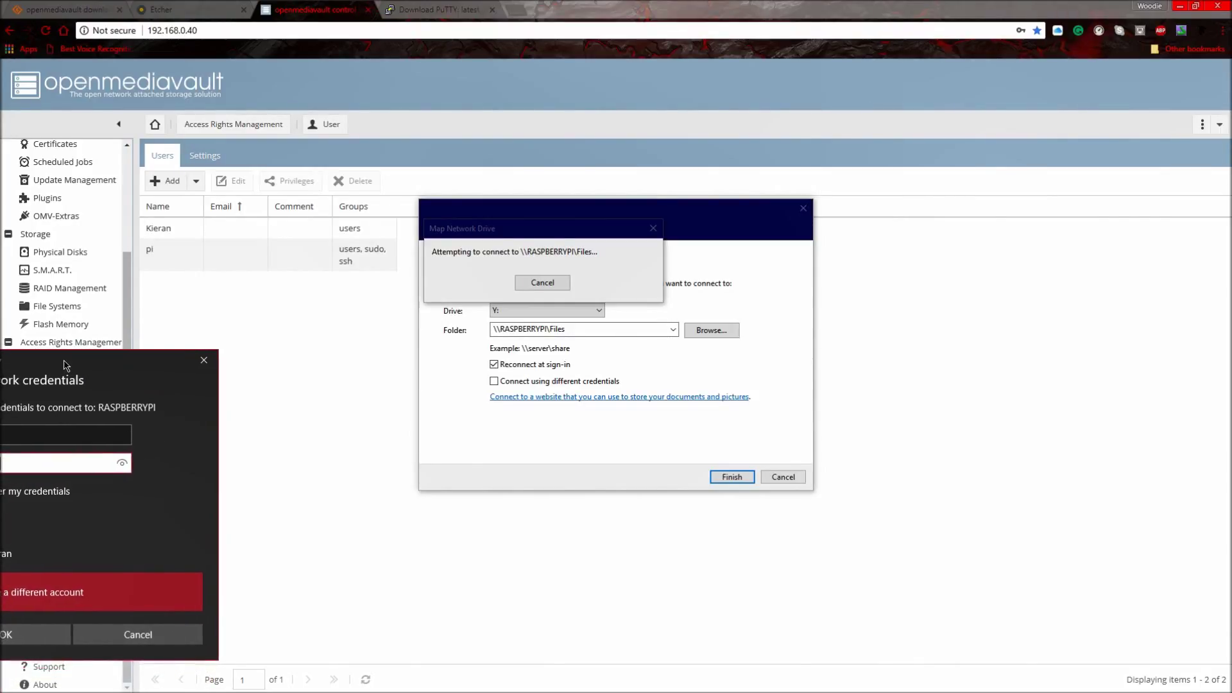
key(Escape)
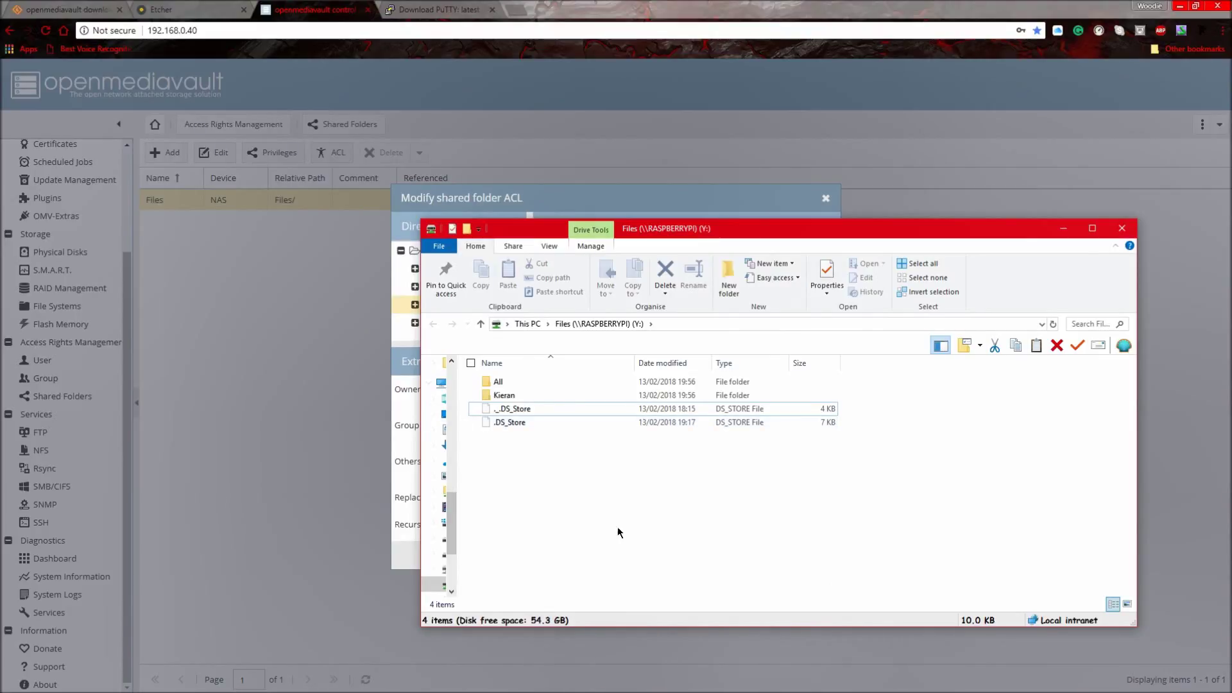
Close the mapped Files drive window and the shared folder's ACL dialog
drag(962, 508, 828, 543)
click(826, 198)
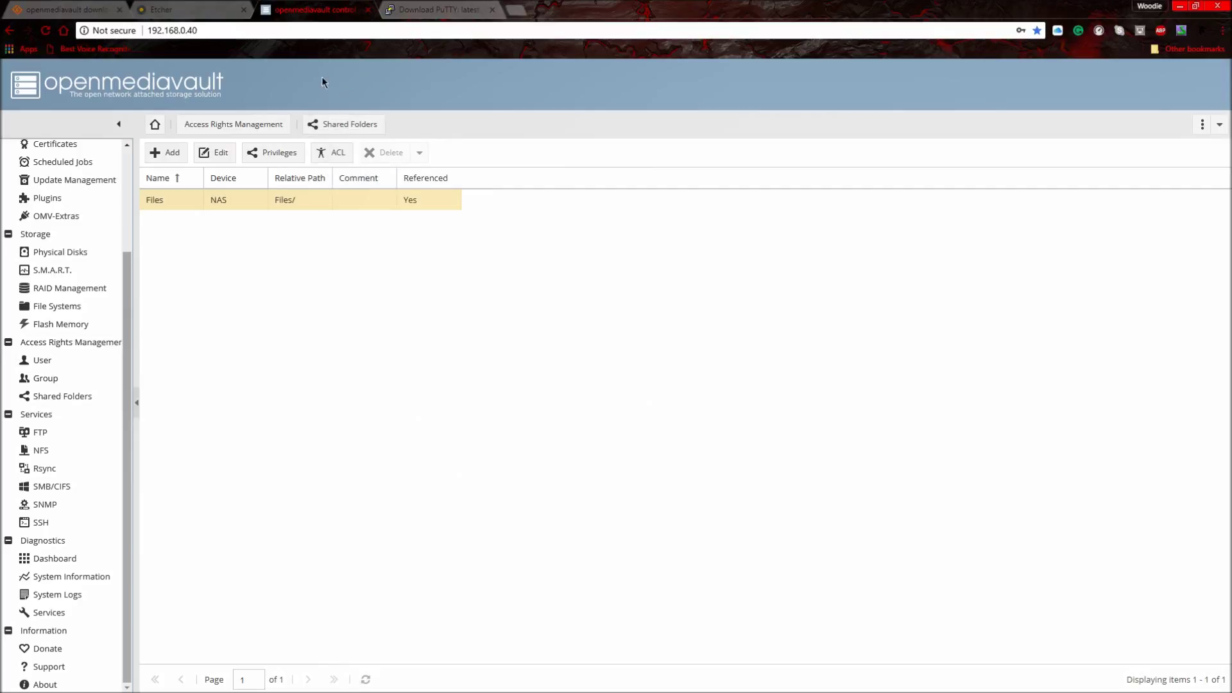
mouse_move(372, 14)
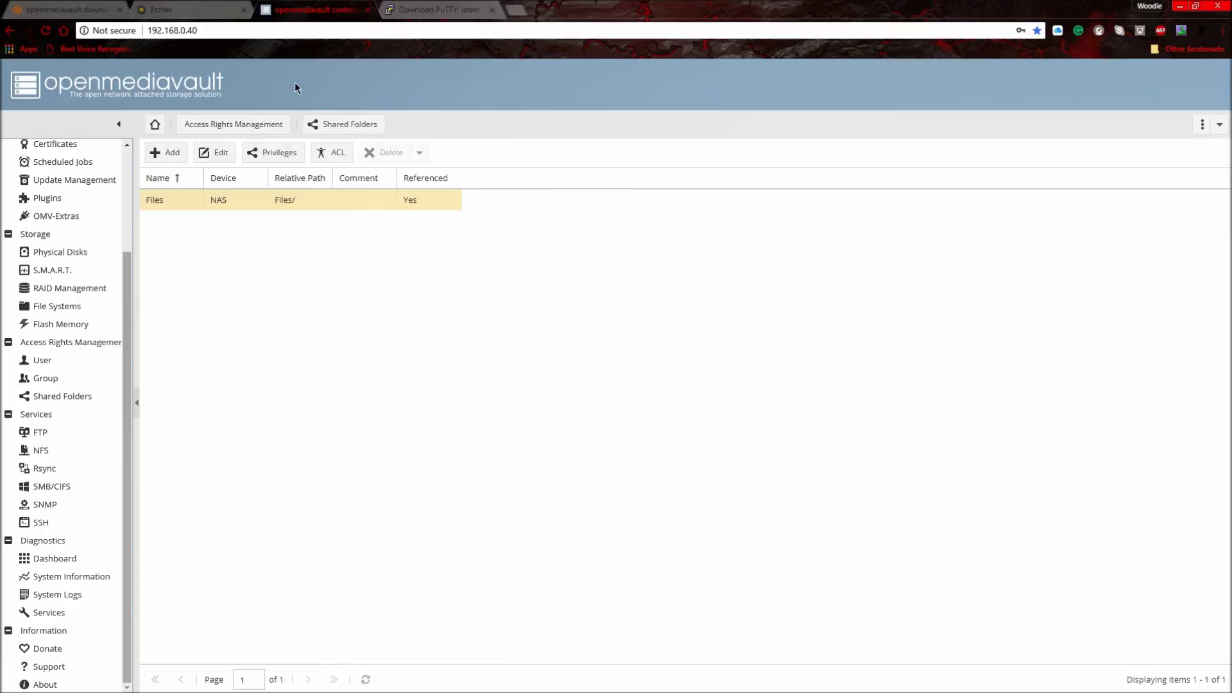